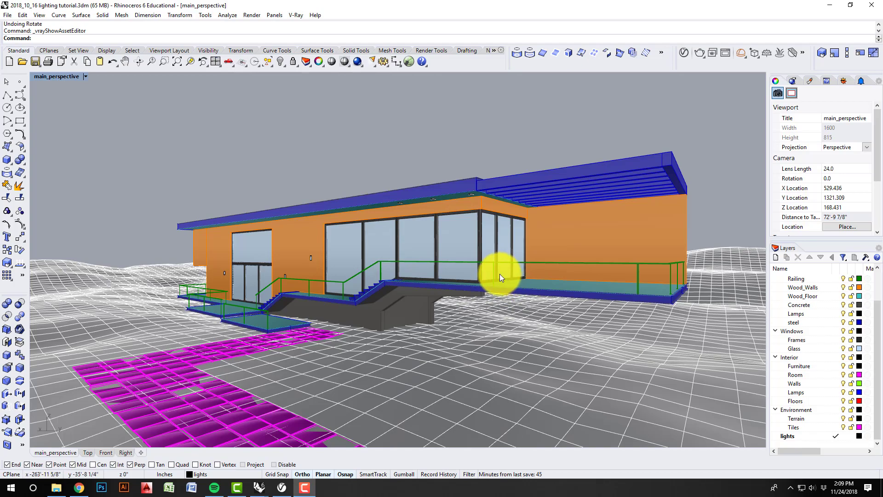
Examine the building's exterior, deck and surrounding terrain from several angles in the perspective view
right_drag(499, 274, 485, 288)
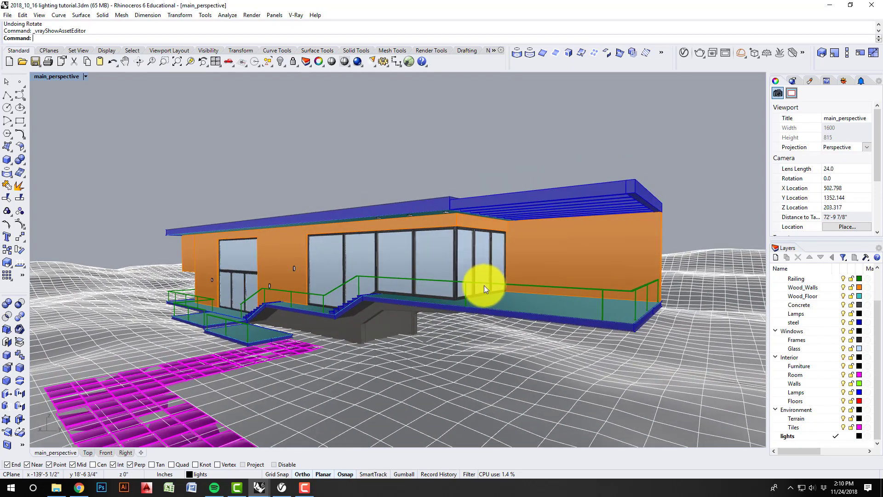
scroll(484, 285, up, 3)
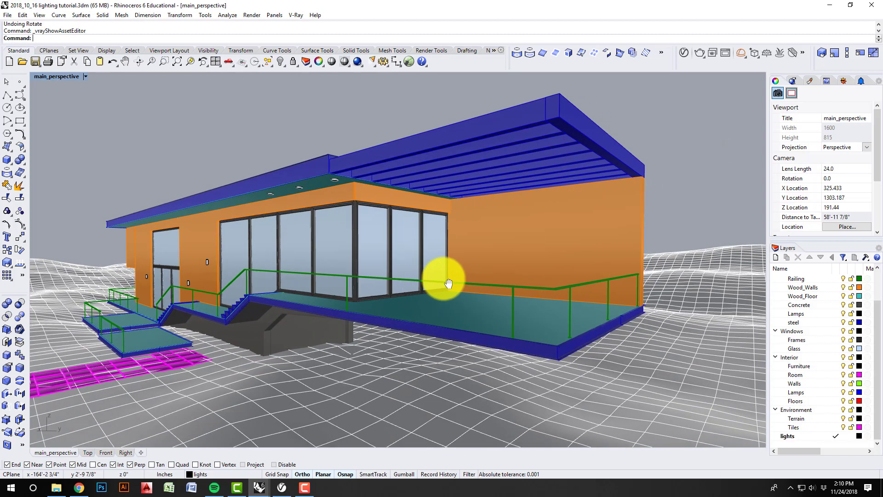
right_drag(449, 285, 449, 289)
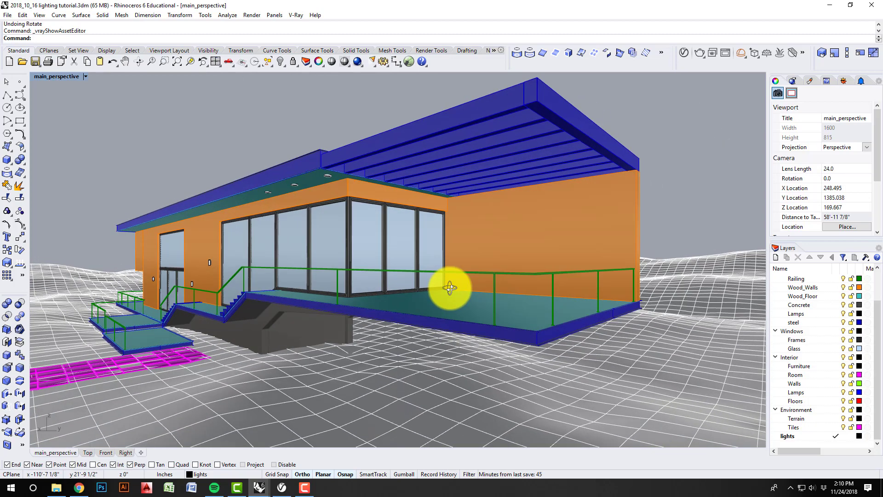
scroll(450, 288, down, 3)
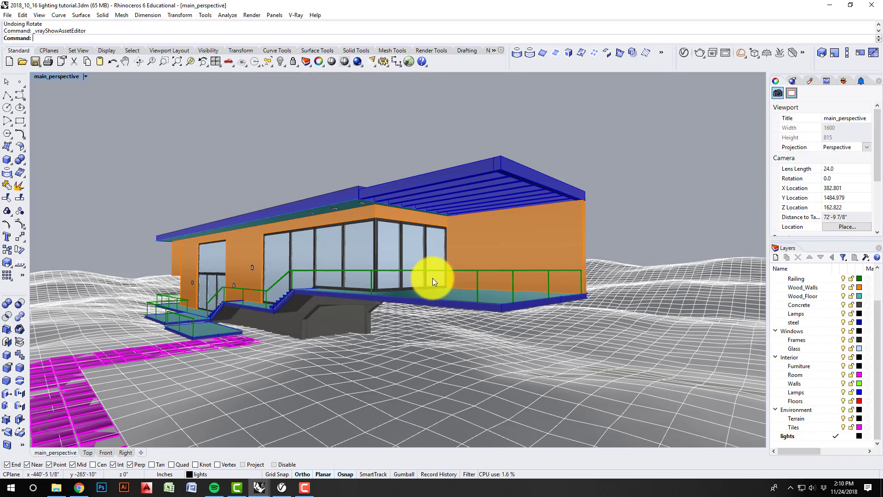
mouse_move(420, 268)
right_down()
mouse_move(432, 269)
mouse_move(406, 265)
right_up()
scroll(387, 259, up, 2)
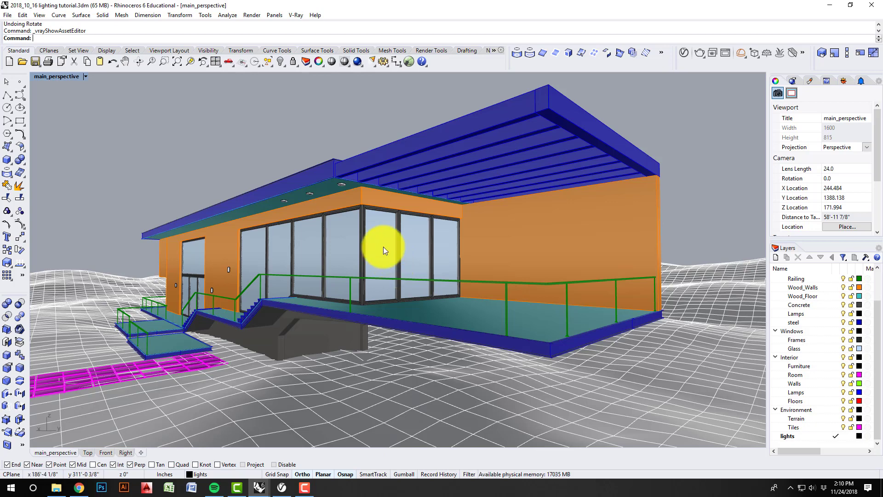
scroll(436, 292, down, 2)
right_drag(436, 292, 437, 293)
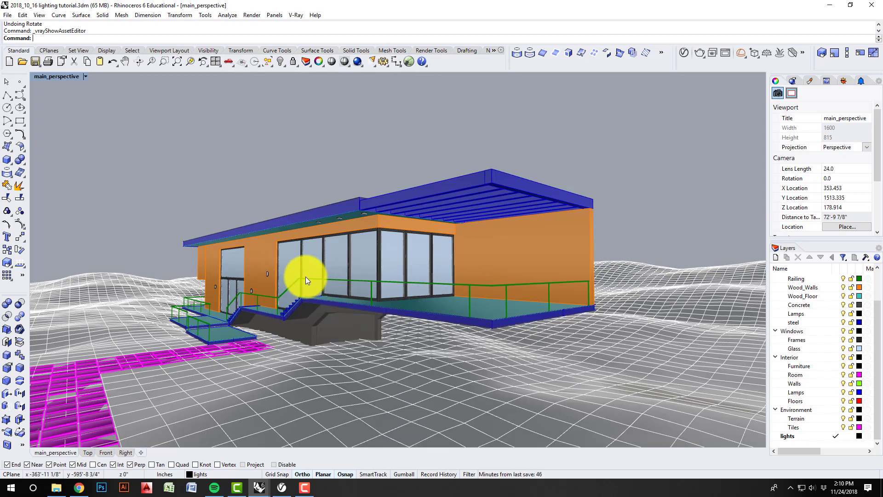
mouse_move(303, 276)
right_down()
mouse_move(332, 282)
mouse_move(331, 321)
mouse_move(319, 281)
right_up()
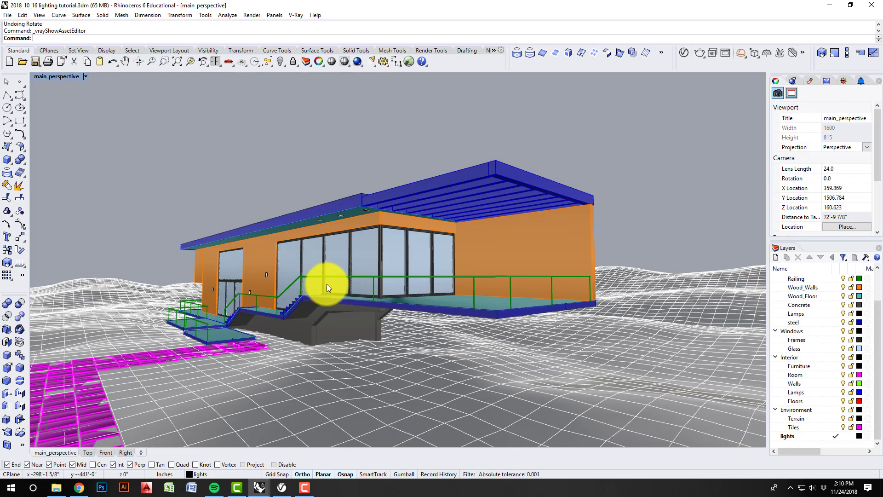
mouse_move(332, 284)
right_down()
mouse_move(322, 282)
mouse_move(347, 285)
right_up()
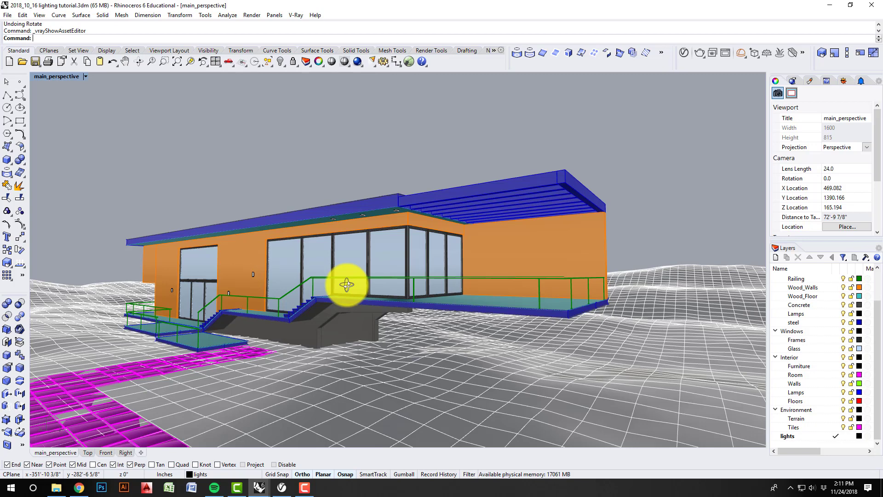
Open the V-Ray Asset Editor's materials section and expand its material library
click(685, 53)
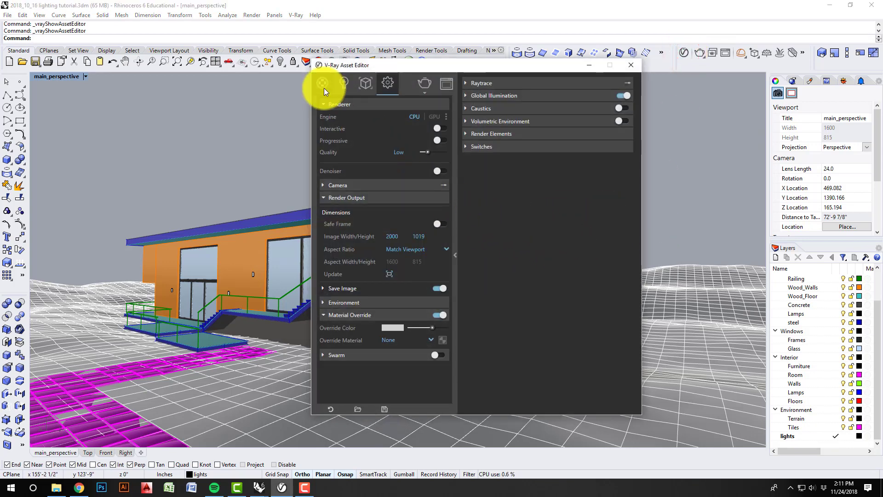
drag(437, 66, 424, 73)
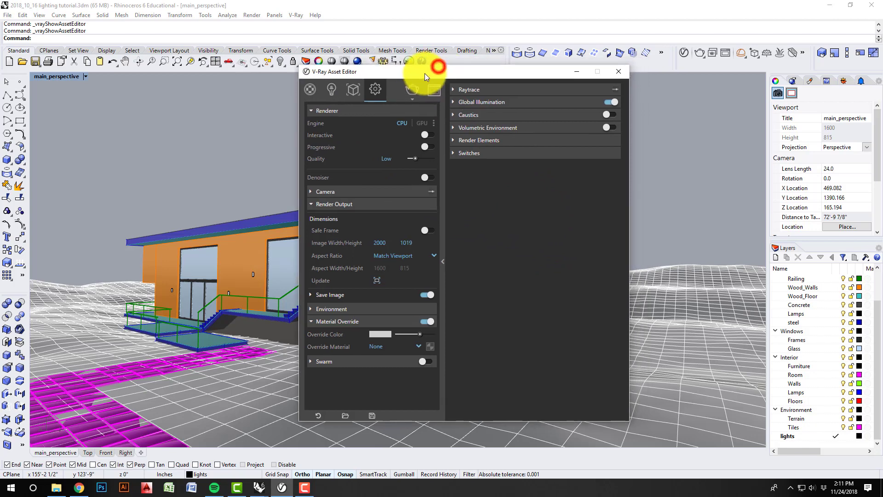
click(311, 89)
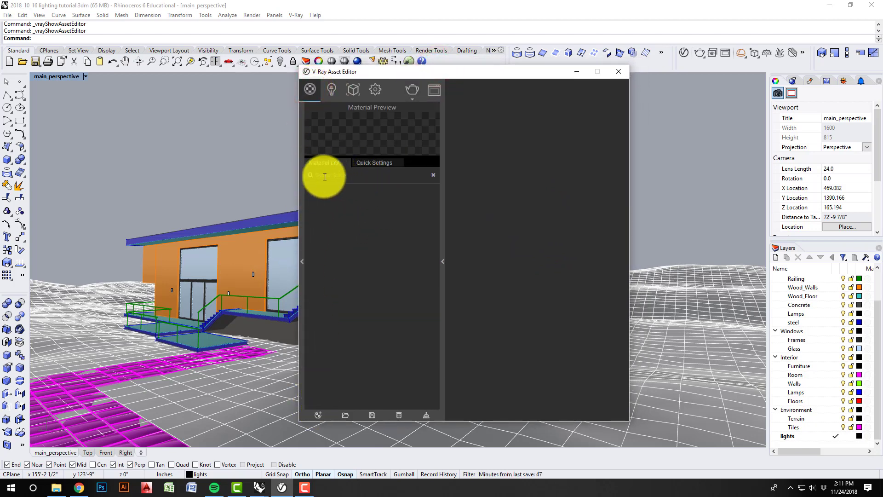
click(301, 261)
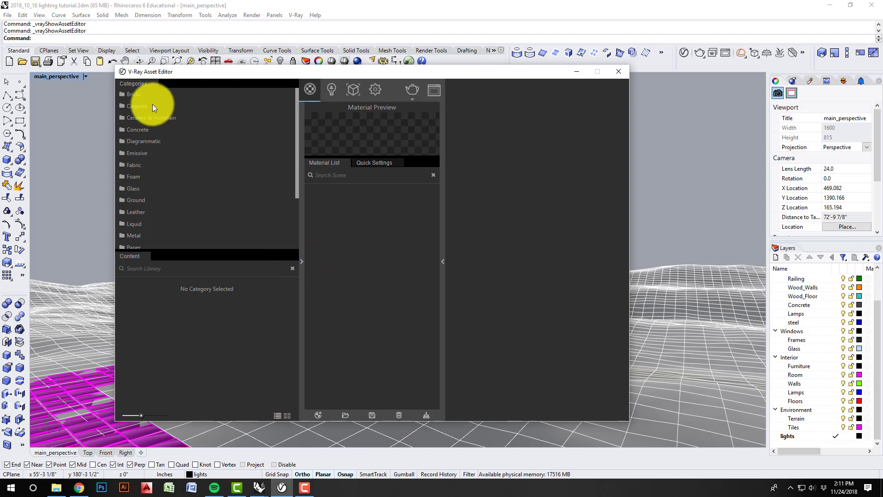
mouse_move(293, 142)
mouse_down()
mouse_move(296, 203)
mouse_move(296, 128)
mouse_up()
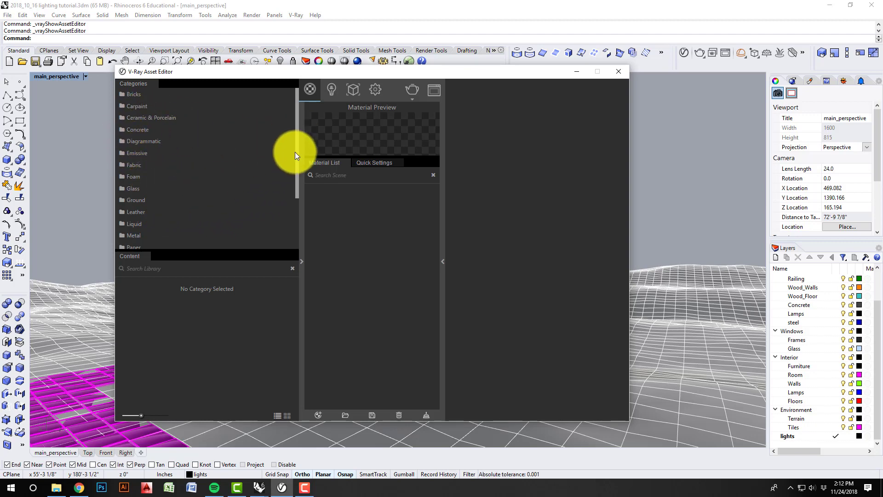
mouse_move(295, 155)
mouse_down()
mouse_move(295, 203)
mouse_move(295, 146)
mouse_up()
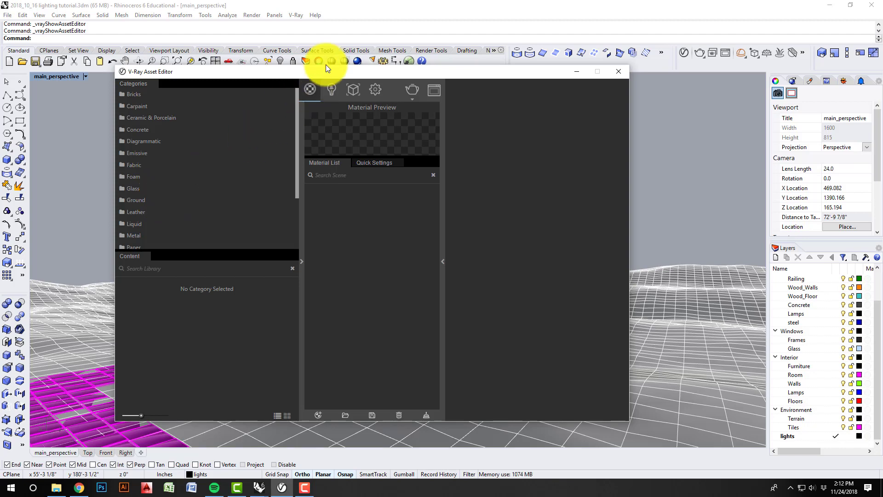
drag(325, 68, 331, 92)
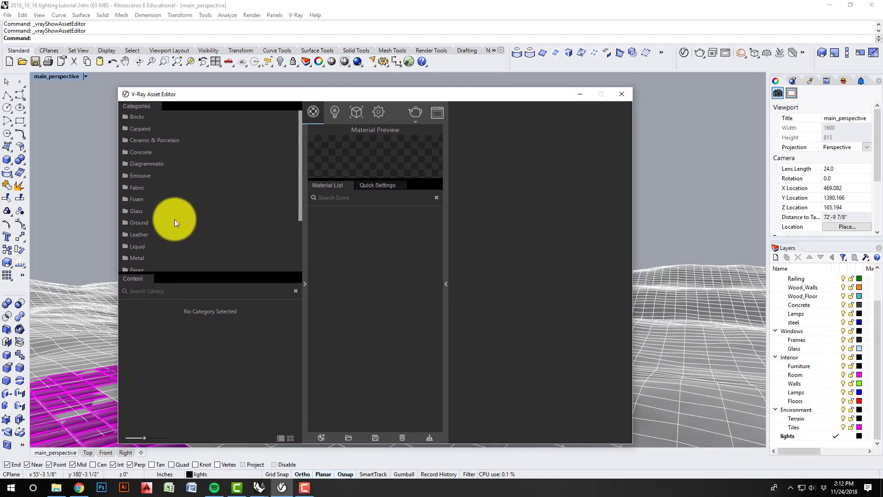
Add the Grass A 200cm material from the library's Ground category to the scene's material list
click(137, 222)
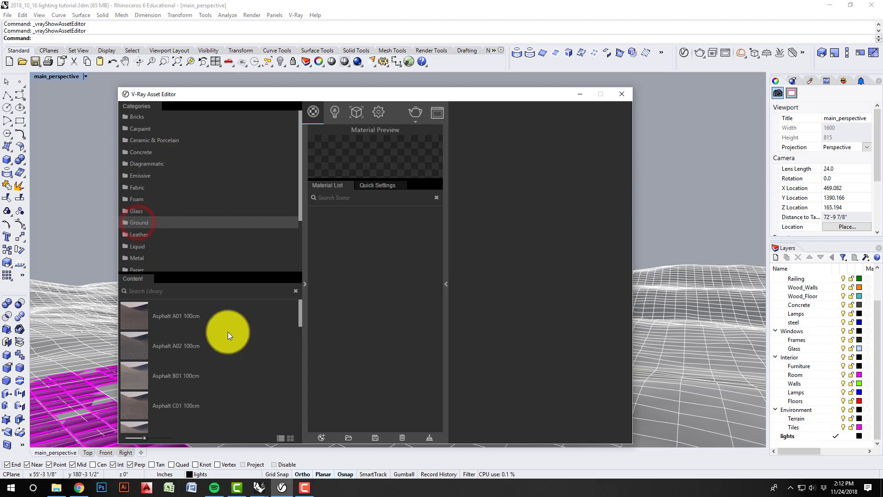
scroll(187, 324, down, 5)
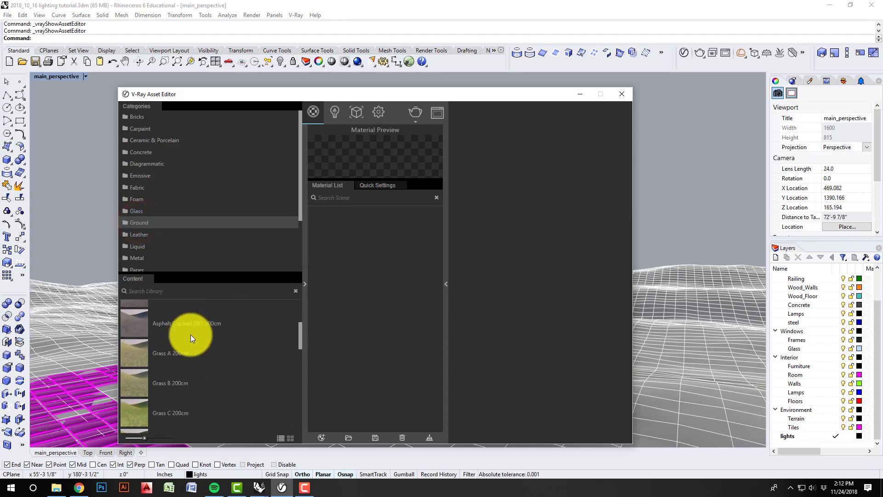
scroll(191, 335, down, 1)
click(144, 327)
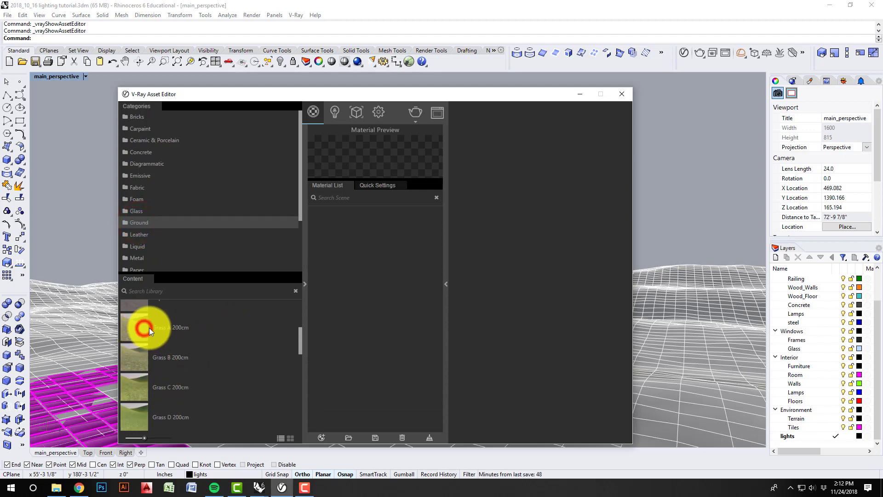
click(162, 327)
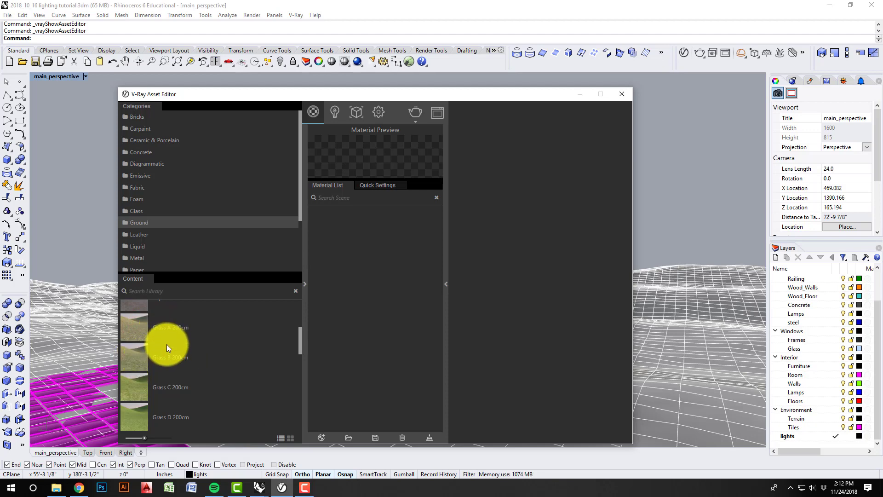
drag(298, 95, 299, 54)
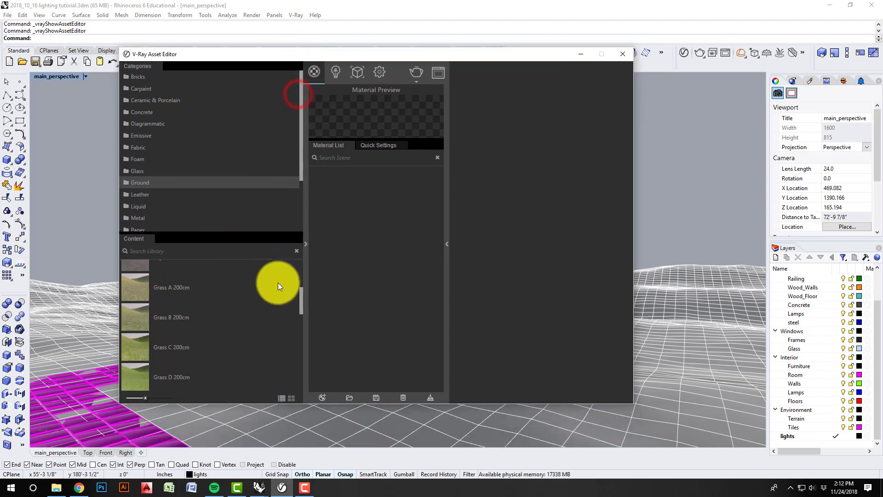
drag(300, 296, 300, 292)
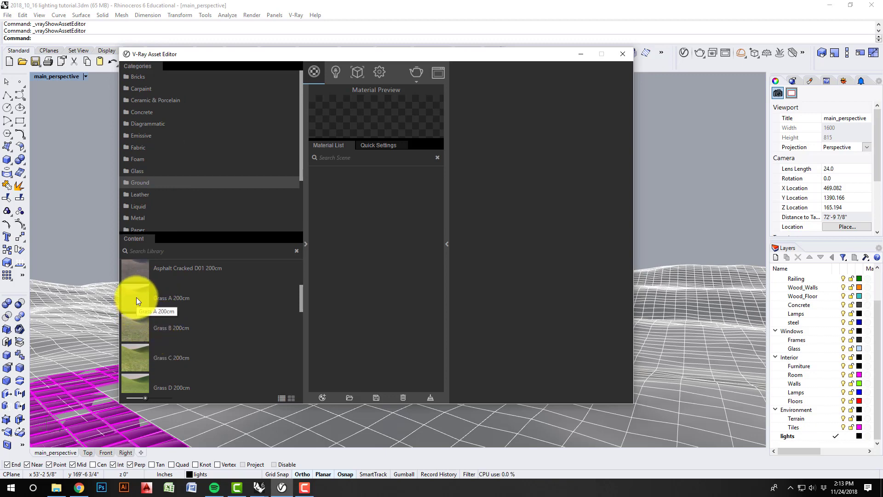
drag(136, 297, 358, 206)
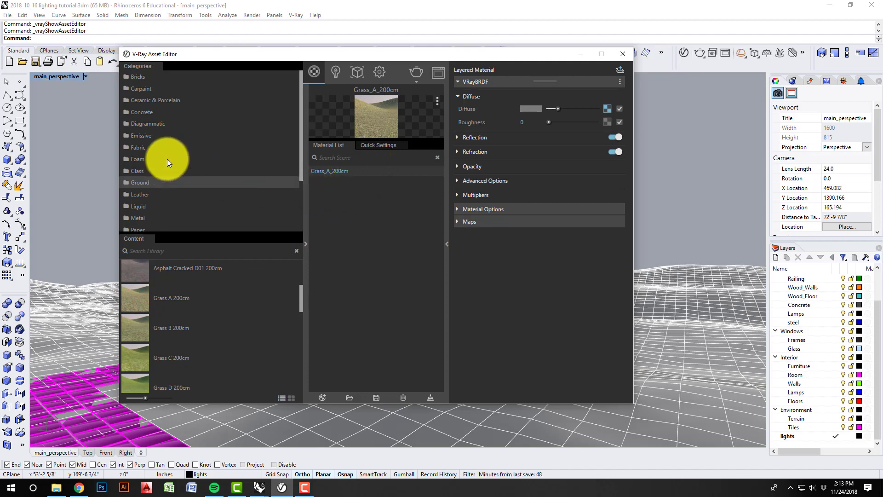
Enlarge the library thumbnails and add Concrete Simple B01 2m from the Concrete category to the scene's material list
click(142, 111)
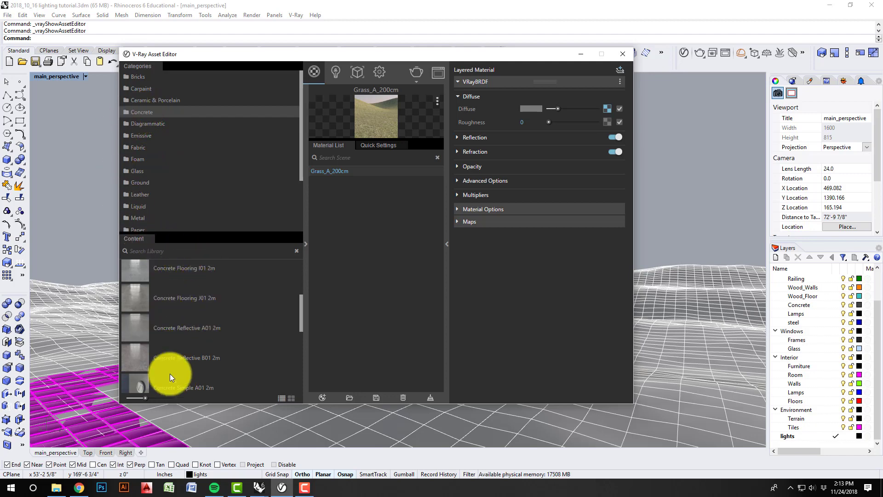
drag(145, 398, 172, 399)
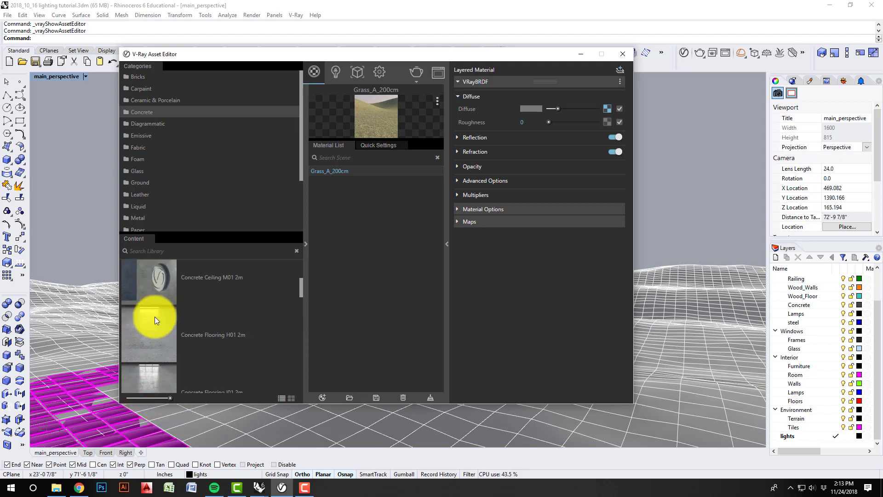
drag(301, 281, 298, 335)
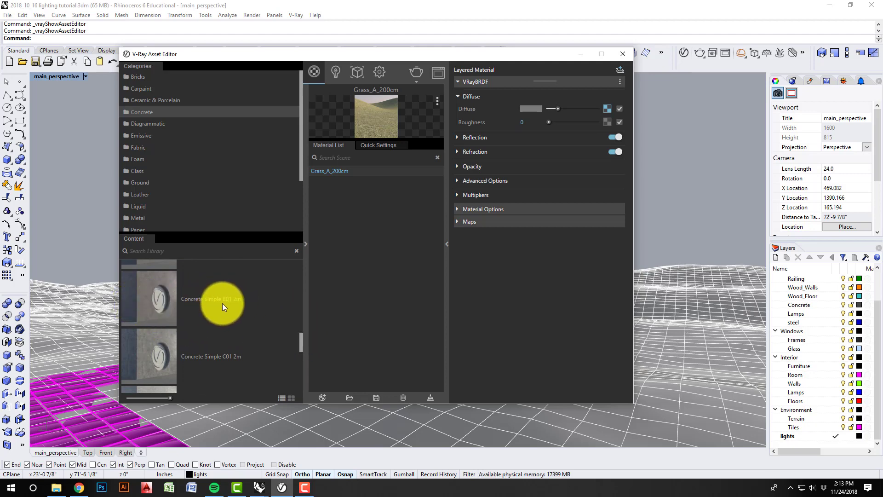
mouse_move(301, 341)
mouse_down()
mouse_move(302, 349)
mouse_move(302, 340)
mouse_up()
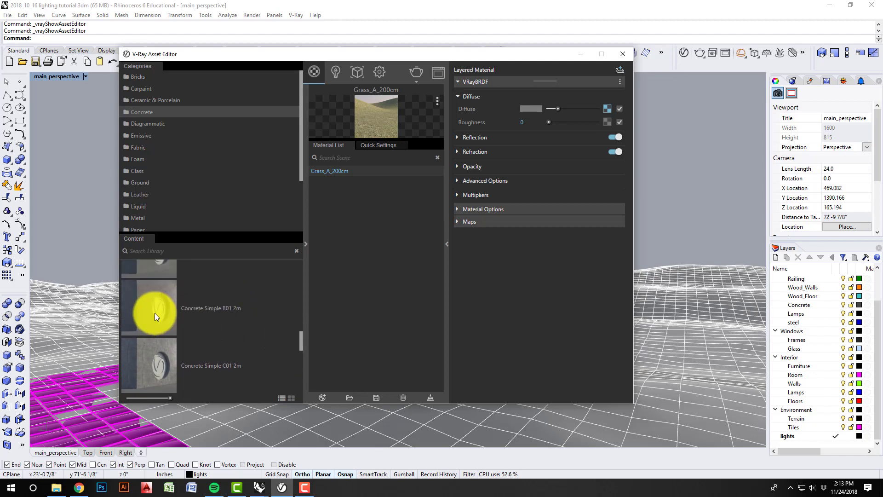
drag(150, 307, 367, 258)
mouse_move(299, 339)
mouse_down()
mouse_move(299, 371)
mouse_move(300, 332)
mouse_up()
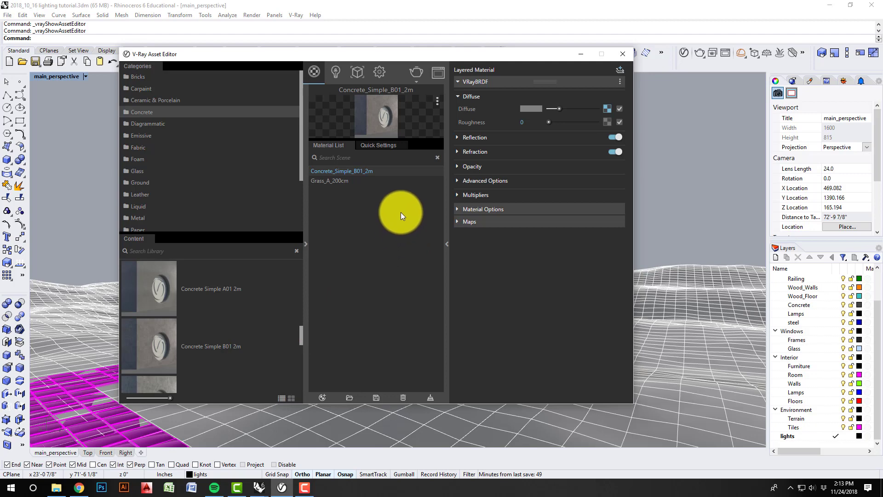
Turn off Material Override in the V-Ray render settings and return to the material list
click(336, 181)
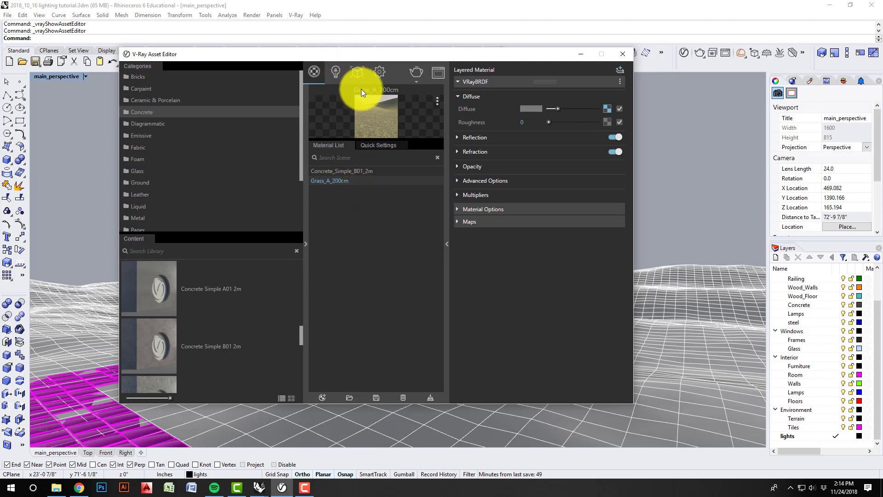
click(379, 73)
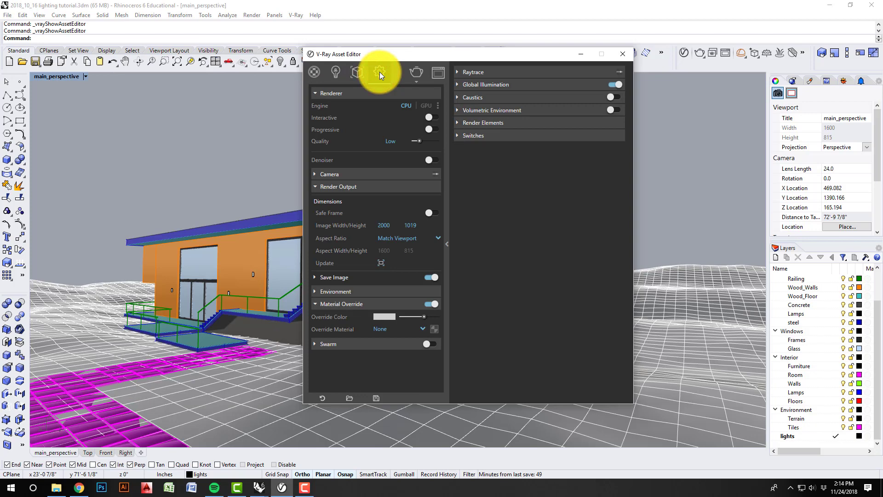
click(431, 304)
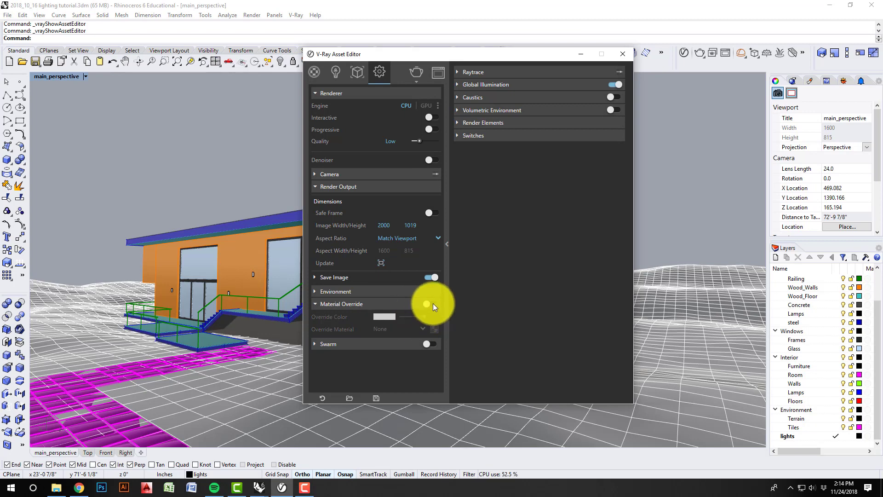
click(312, 70)
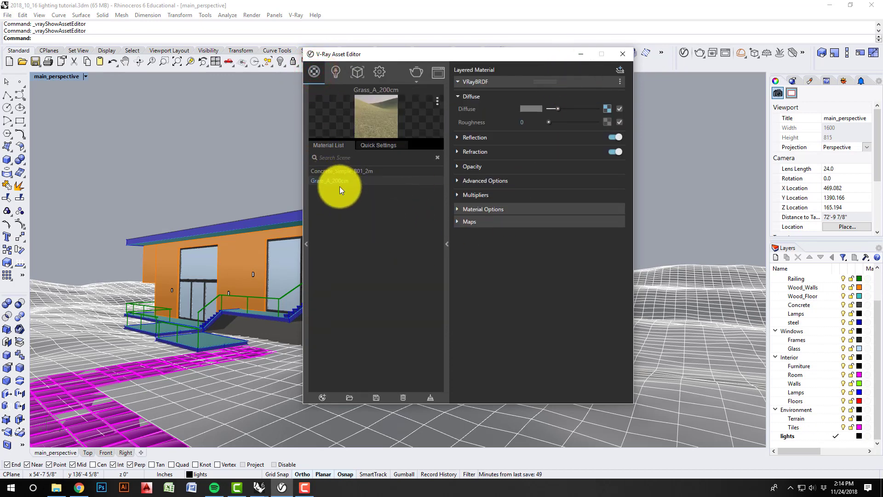
Set the Terrain layer's material to be assigned by the V-Ray for Rhino plug-in
click(581, 55)
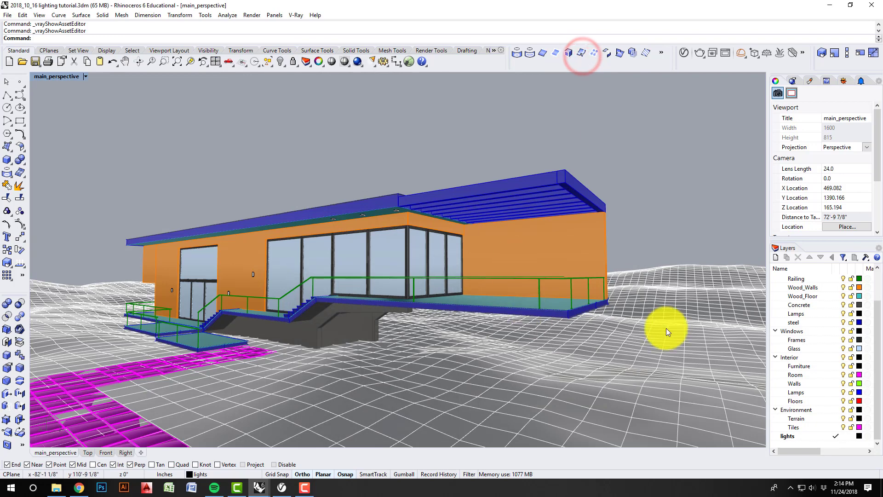
drag(880, 335, 881, 305)
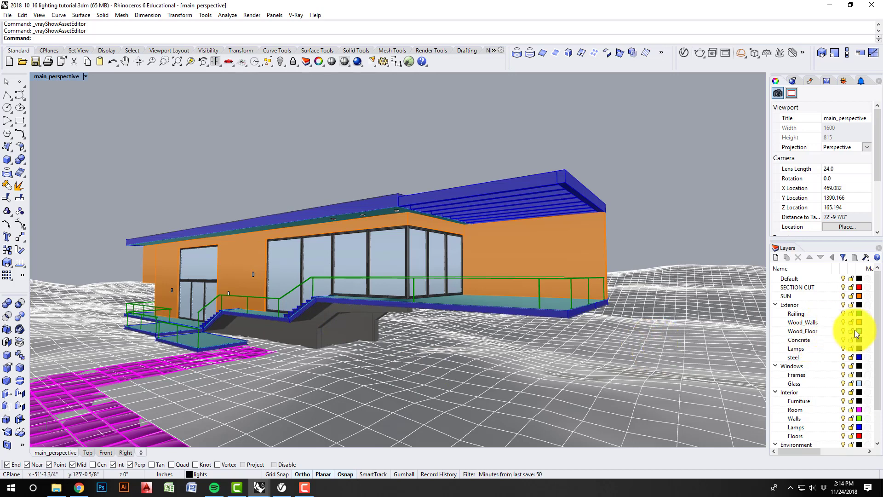
scroll(850, 326, down, 2)
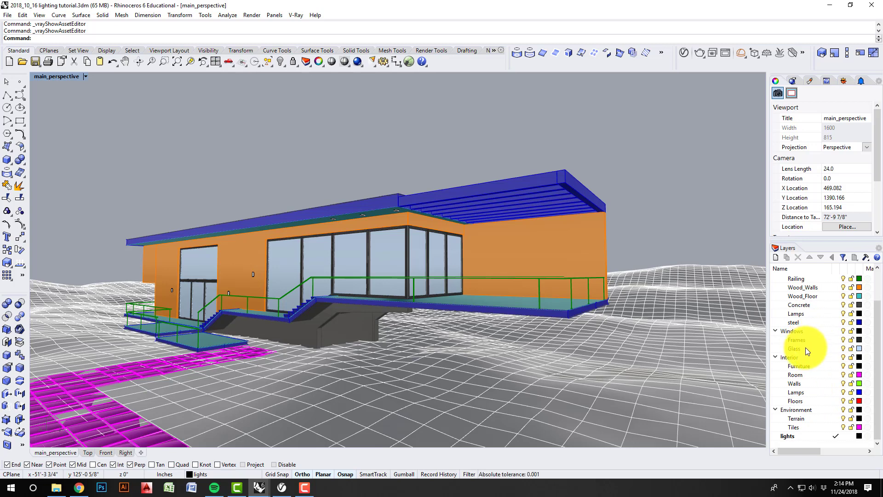
click(796, 419)
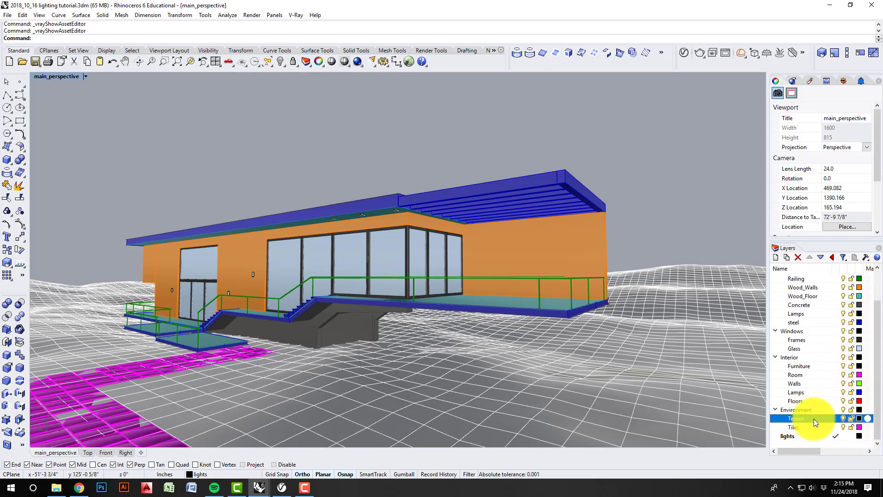
click(868, 418)
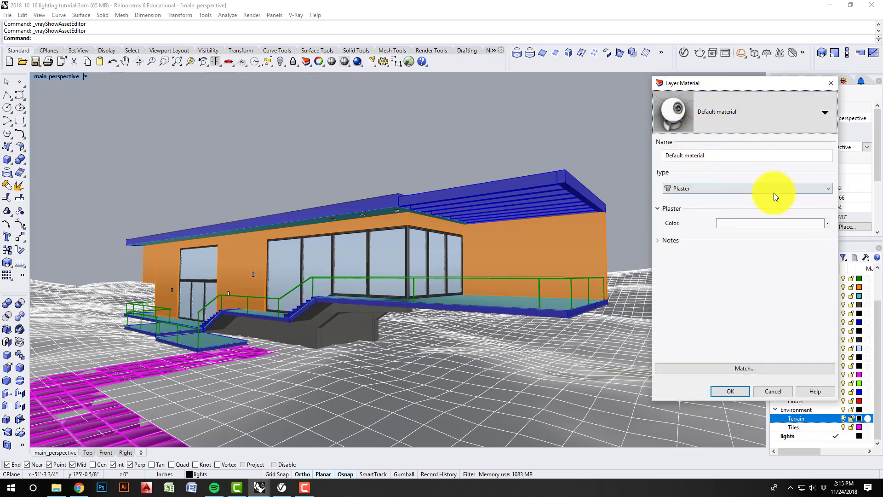
click(825, 113)
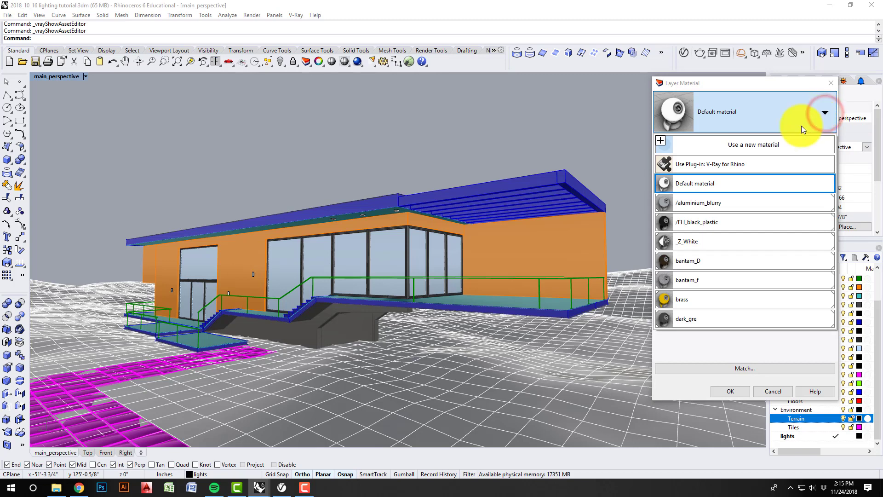
click(746, 162)
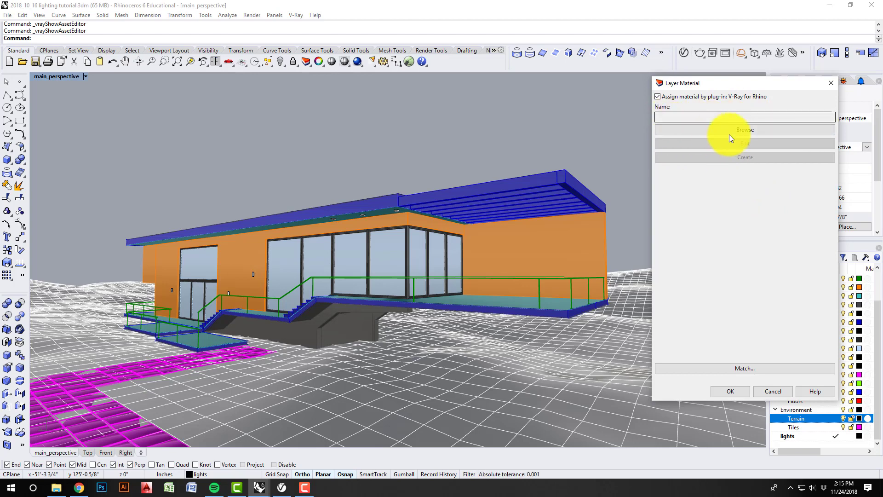
Choose /Grass_A_200cm as the Terrain layer's V-Ray material and accept the layer material settings
click(747, 130)
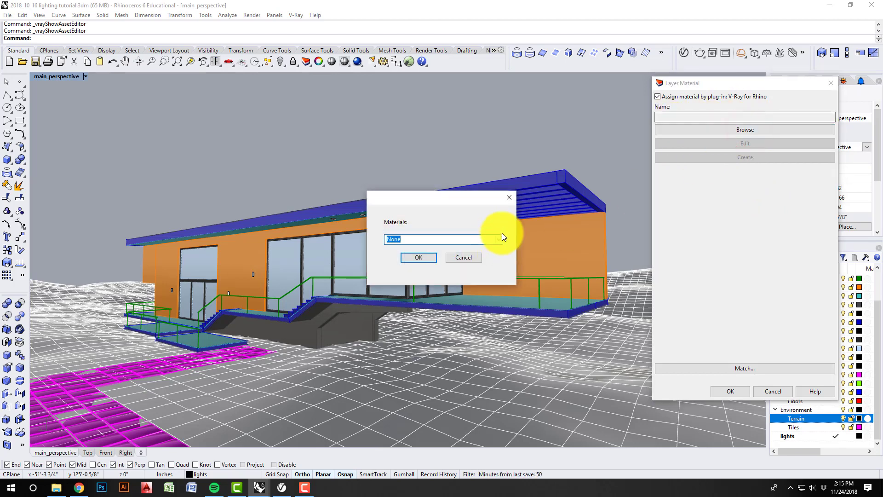
click(501, 239)
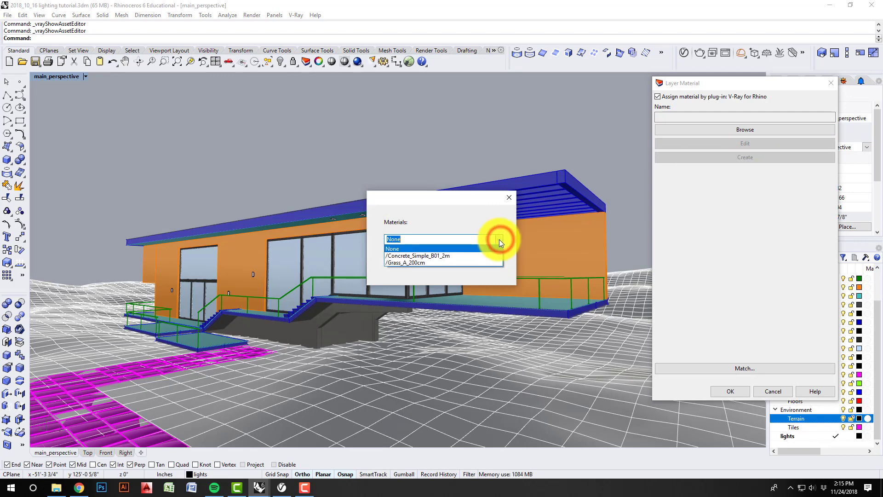
click(404, 263)
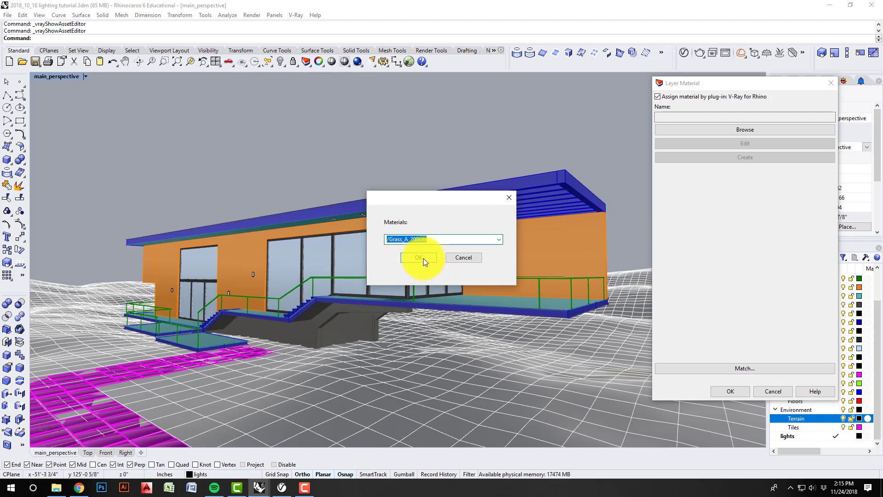
click(423, 257)
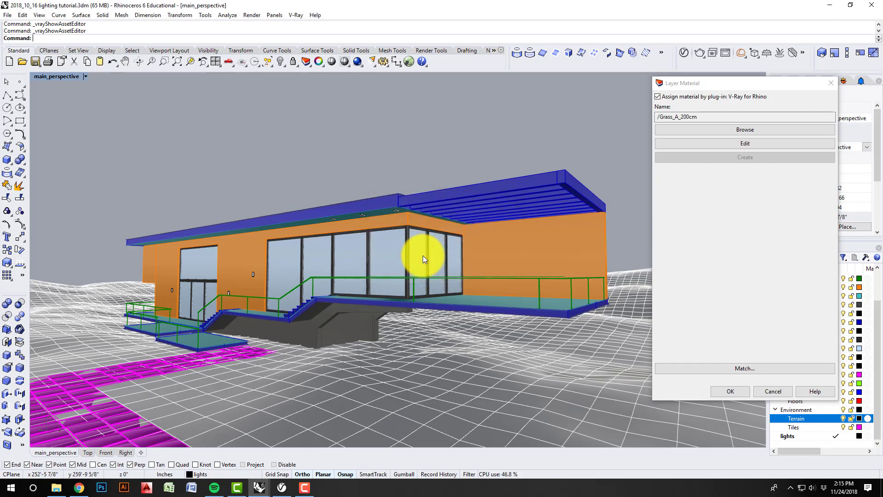
click(730, 392)
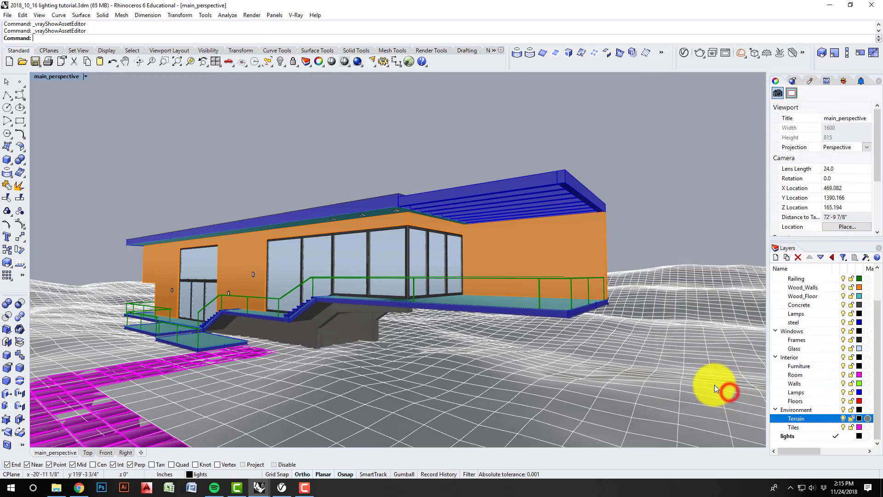
Switch the main_perspective viewport to the Rendered display mode
mouse_move(412, 338)
right_down()
mouse_move(410, 351)
mouse_move(424, 340)
right_up()
scroll(442, 302, down, 4)
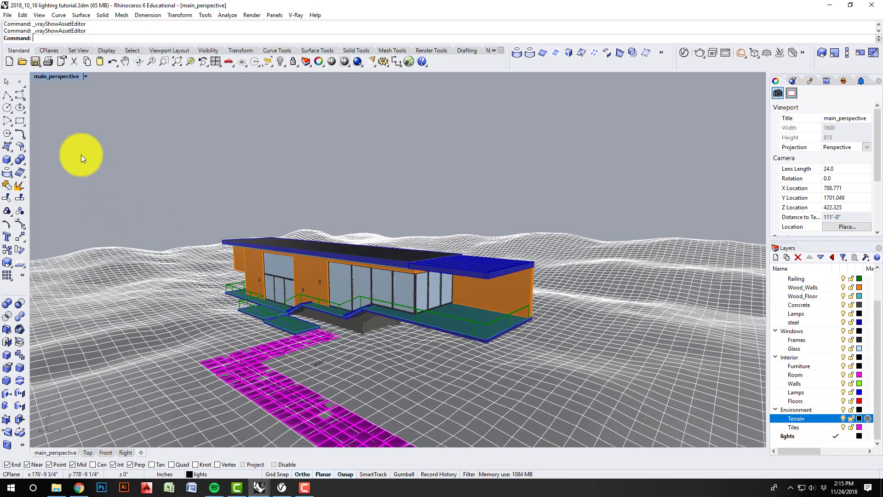
click(56, 77)
click(65, 120)
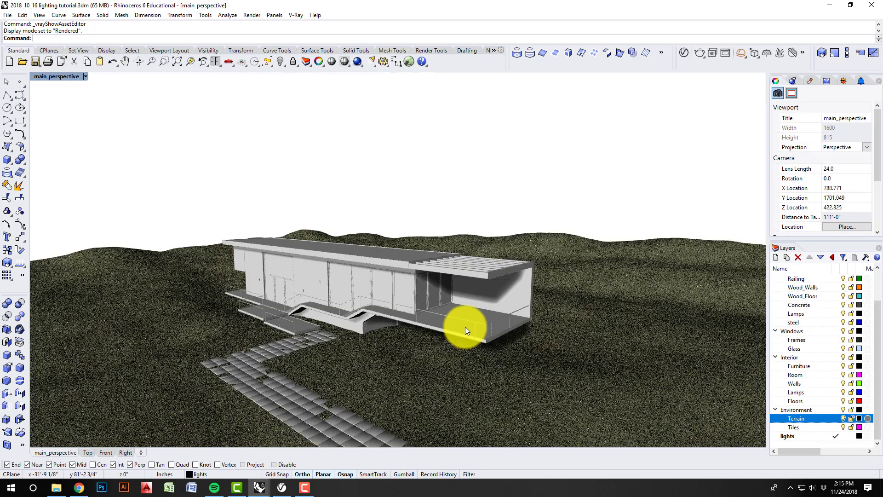
Examine the grass texture's scale on the terrain near the building and tile path, and check the grass material in the V-Ray Asset Editor
right_drag(465, 326, 437, 335)
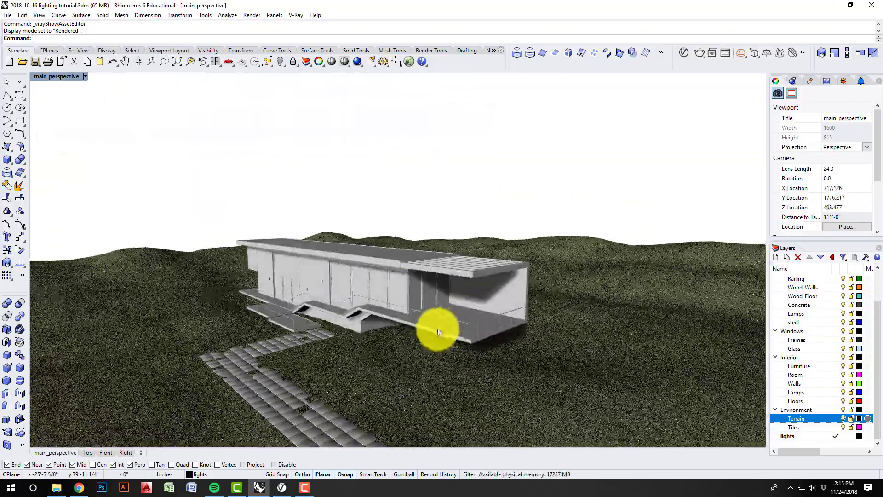
right_drag(468, 296, 385, 342)
scroll(380, 362, up, 16)
scroll(380, 358, up, 3)
scroll(385, 343, down, 4)
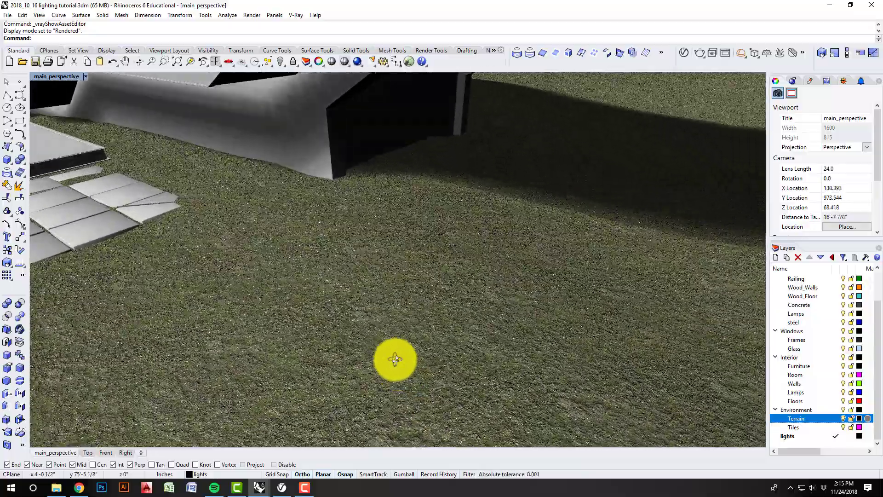
scroll(429, 324, down, 4)
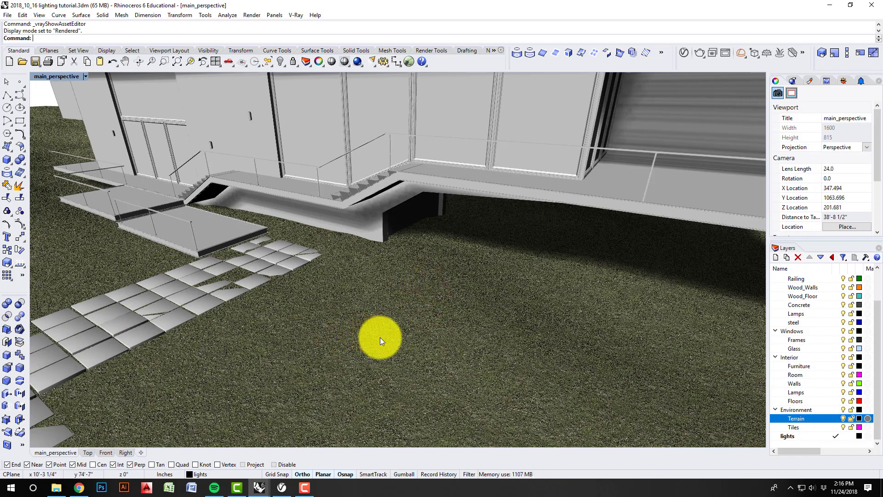
click(684, 52)
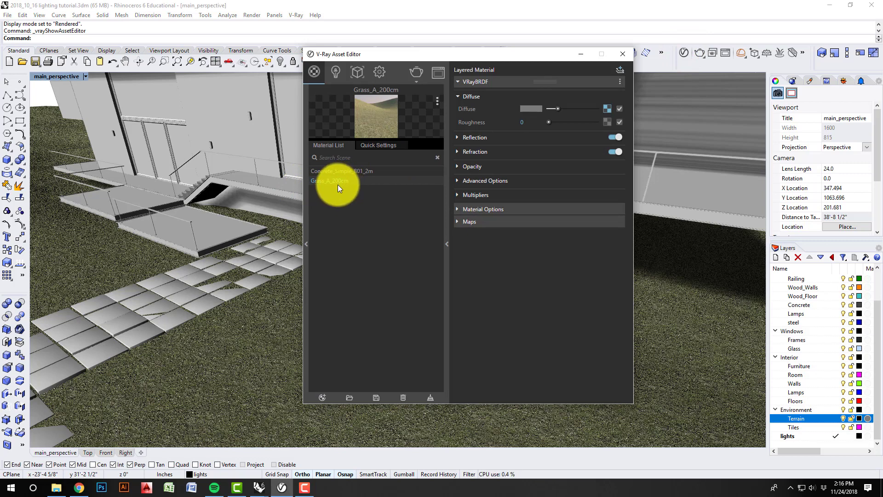
click(580, 54)
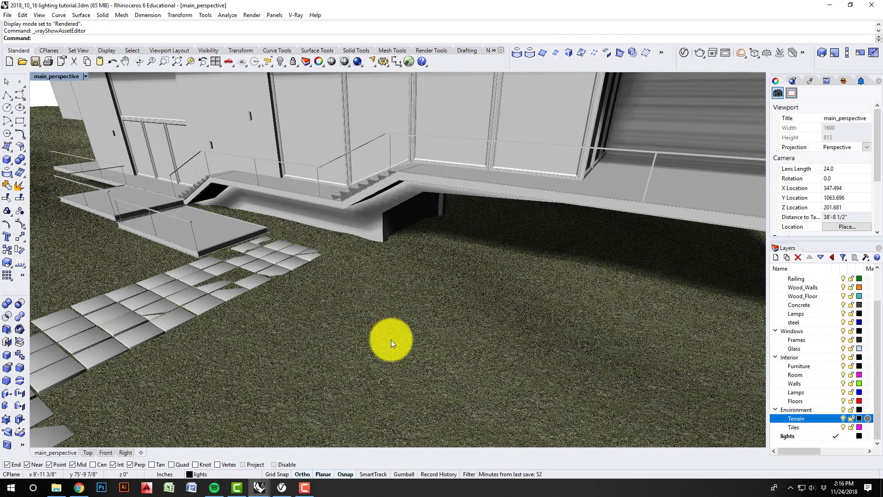
right_drag(390, 332, 398, 337)
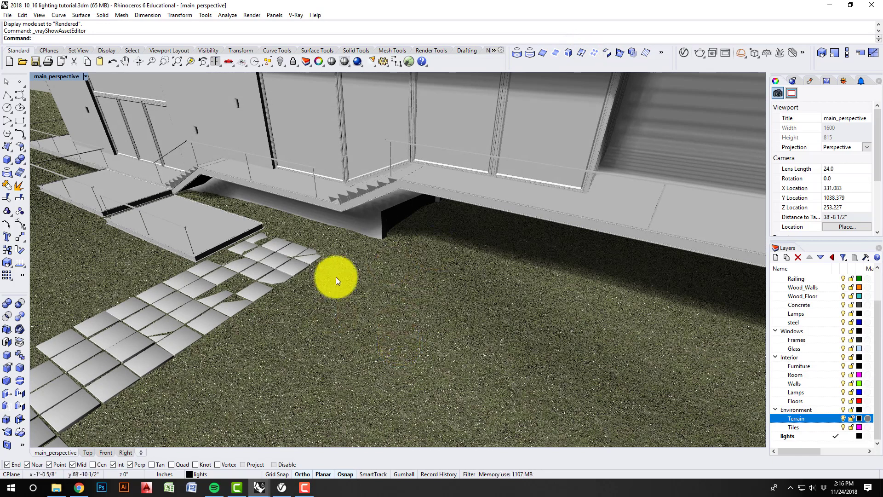
scroll(384, 331, down, 5)
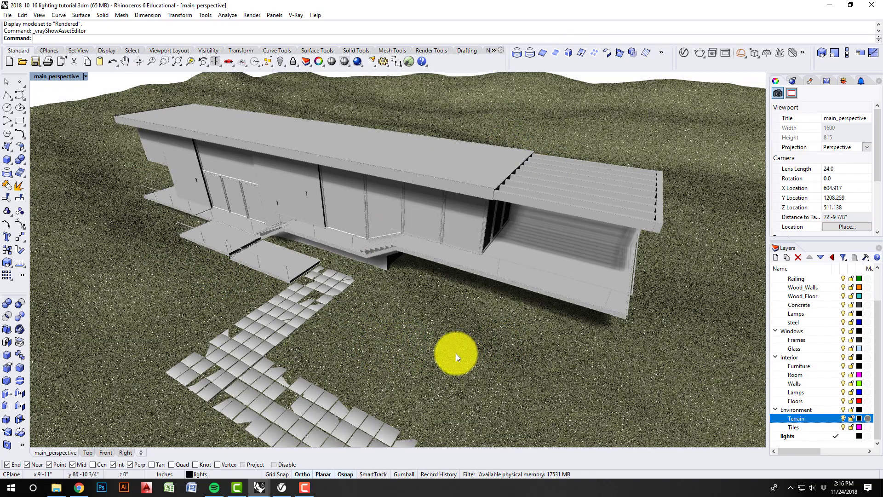
scroll(453, 350, up, 5)
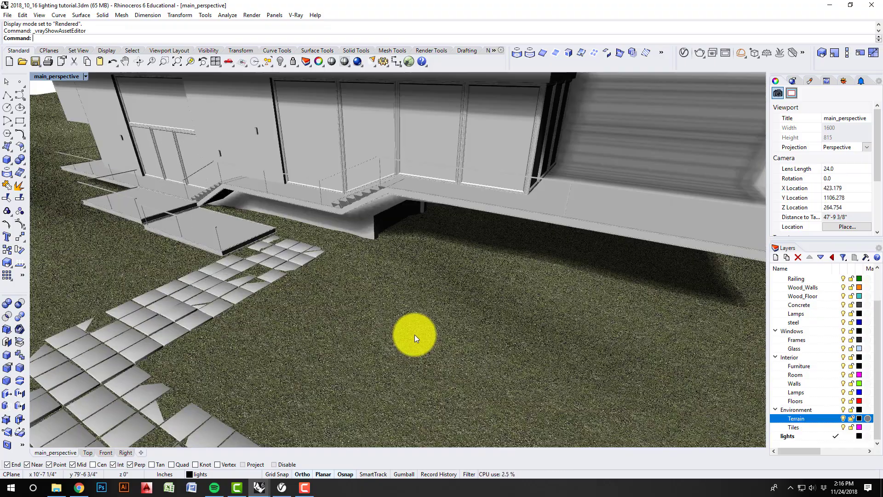
Select the terrain mesh and remove its texture mapping
click(420, 311)
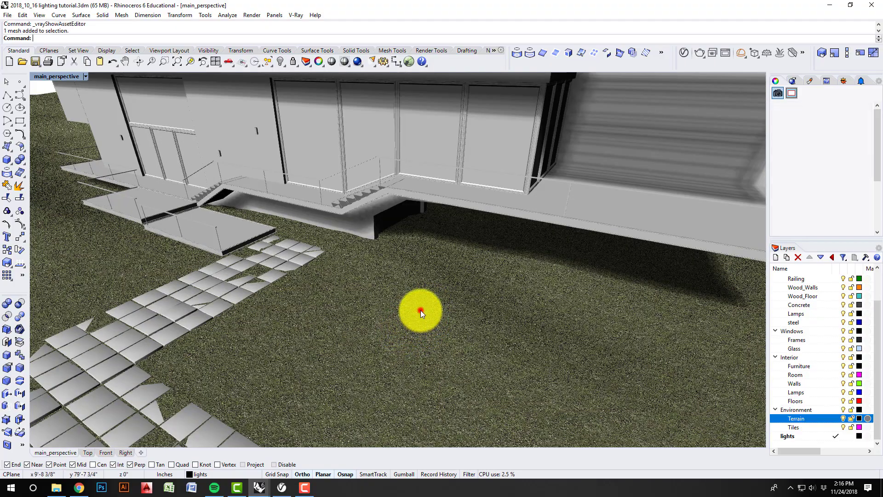
scroll(419, 322, down, 8)
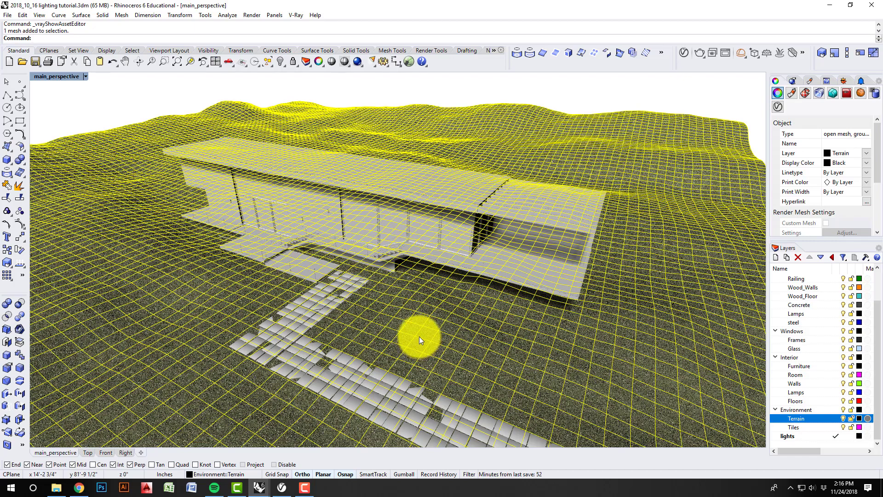
click(805, 93)
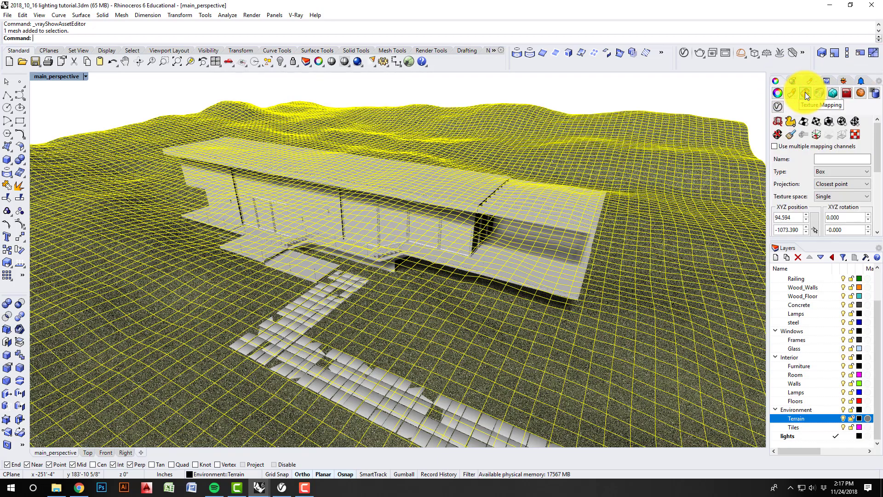
click(777, 134)
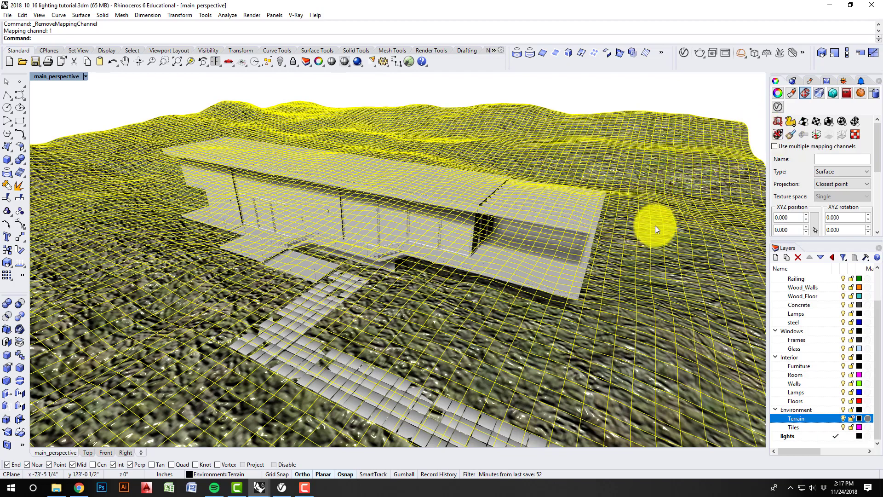
Deselect the terrain and examine how the grass texture lies across it, both from far away and close to the tile path
right_drag(655, 225, 653, 221)
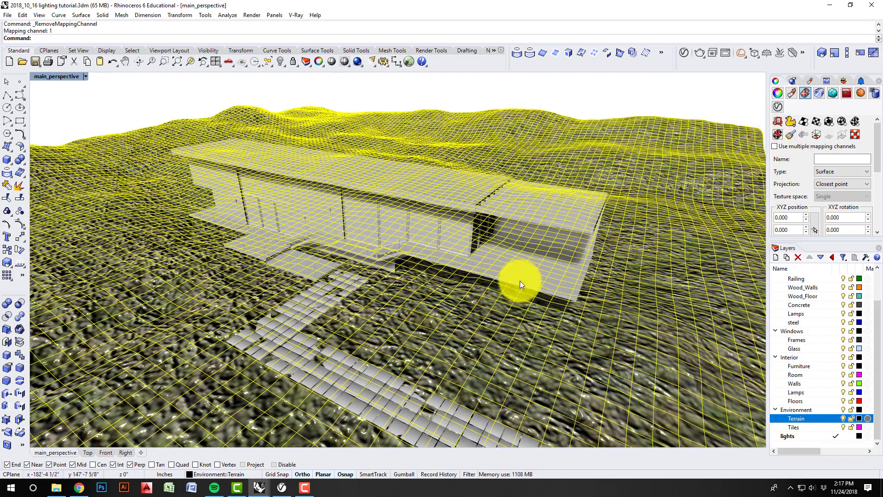
mouse_move(389, 340)
right_down()
mouse_move(410, 339)
mouse_move(400, 325)
mouse_move(398, 346)
mouse_move(381, 363)
mouse_move(378, 326)
right_up()
click(698, 355)
scroll(418, 326, up, 5)
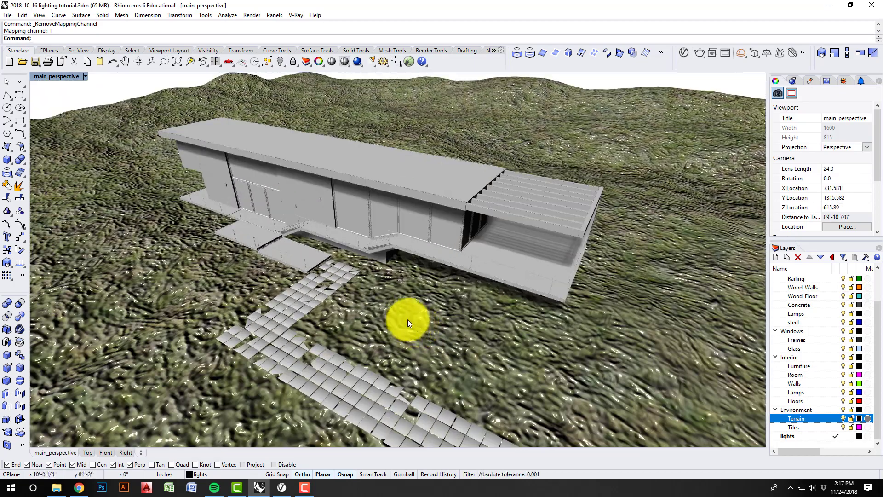
scroll(411, 324, down, 4)
scroll(294, 330, down, 4)
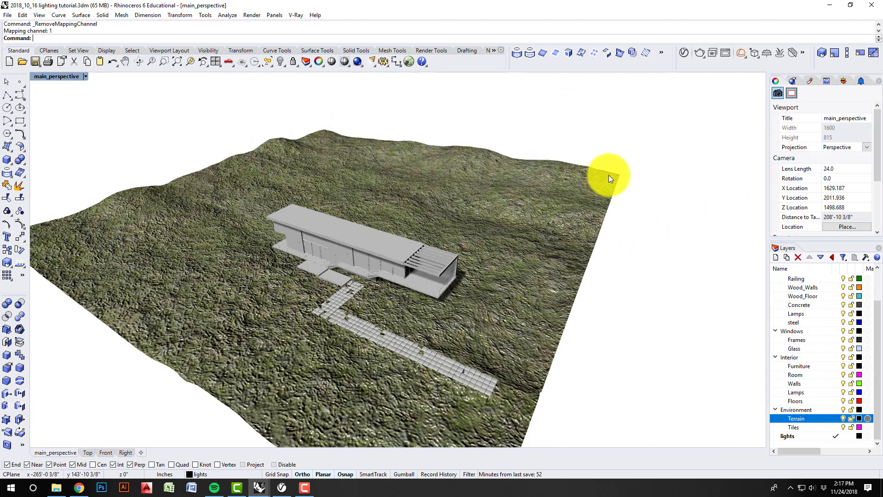
right_drag(318, 348, 158, 324)
scroll(357, 314, up, 10)
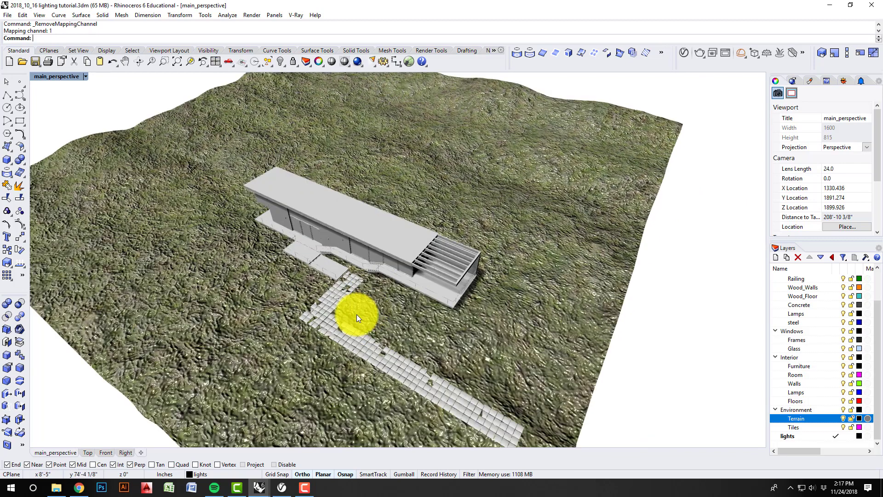
scroll(380, 290, up, 4)
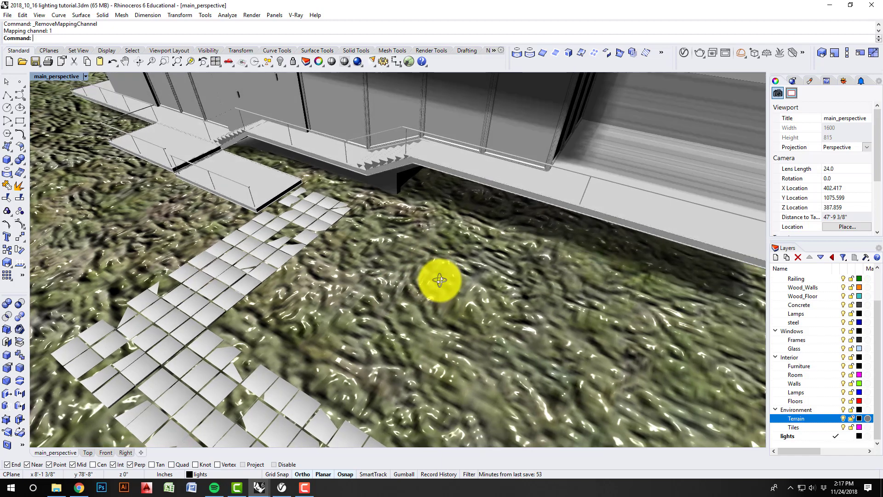
Apply a capped box texture mapping to the terrain mesh, 78 inches in length, width and height, based beside the tile path
click(463, 293)
scroll(339, 271, down, 4)
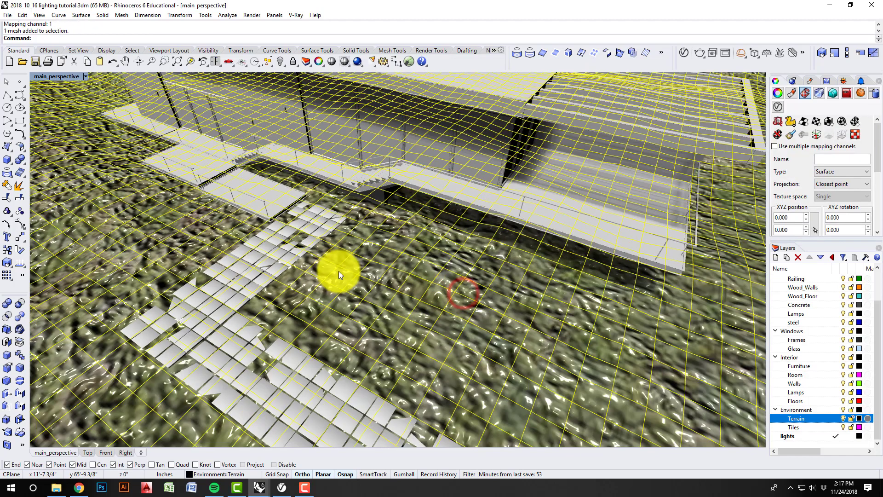
right_drag(339, 272, 363, 281)
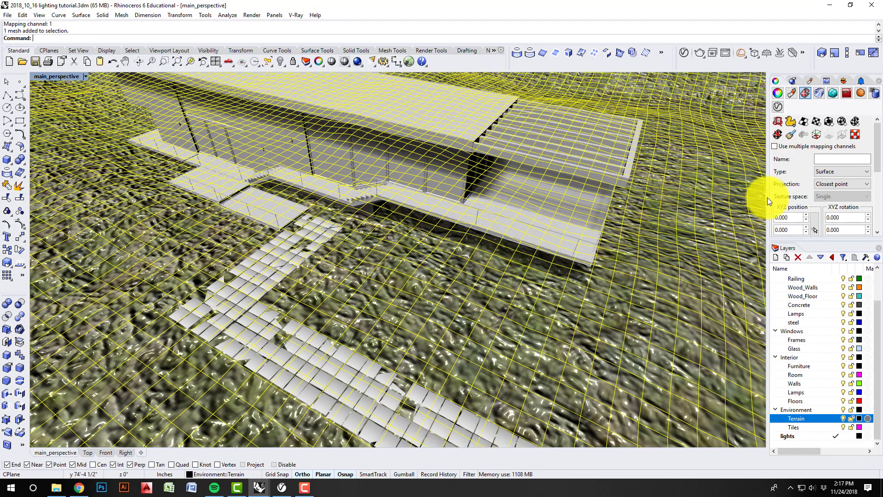
click(828, 122)
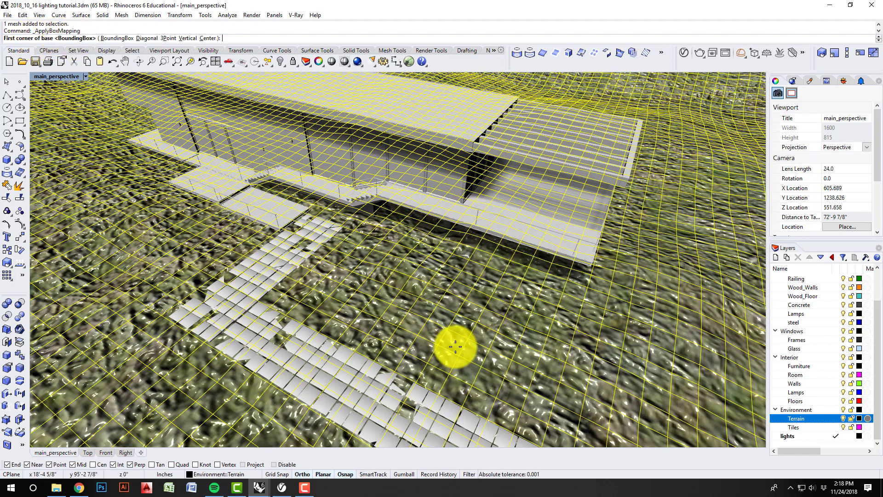
click(368, 269)
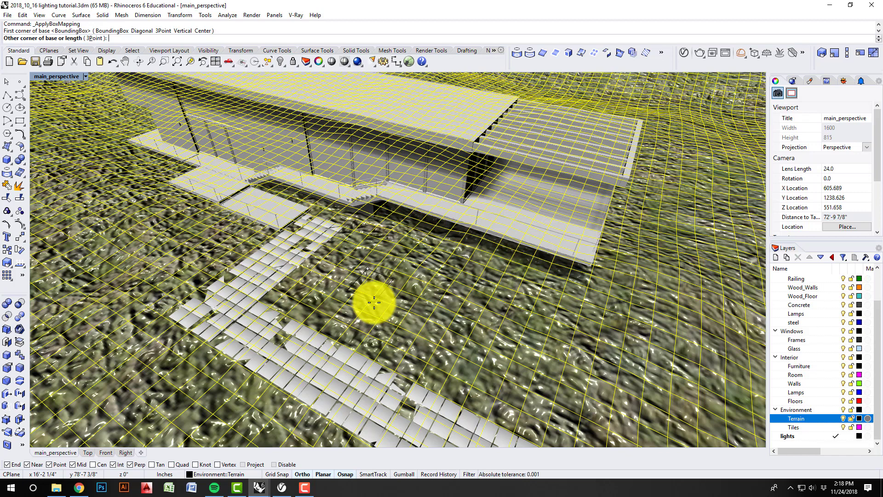
text(78)
key(Return)
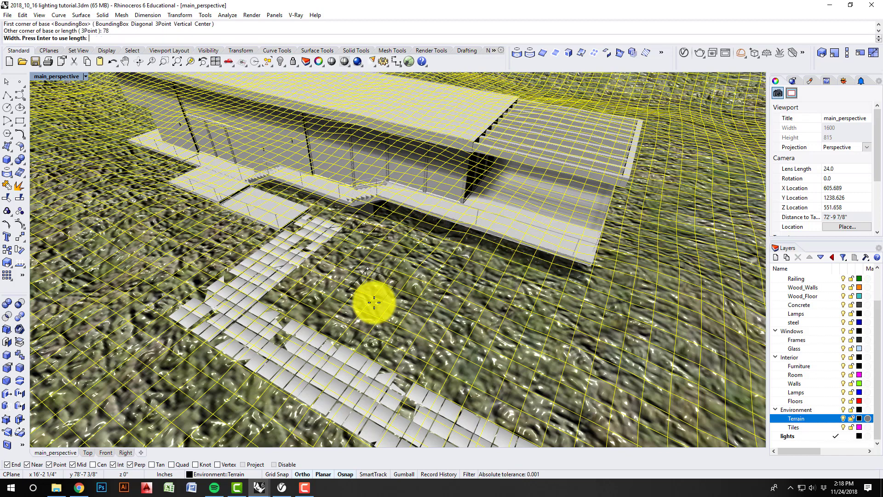
text(78)
key(Return)
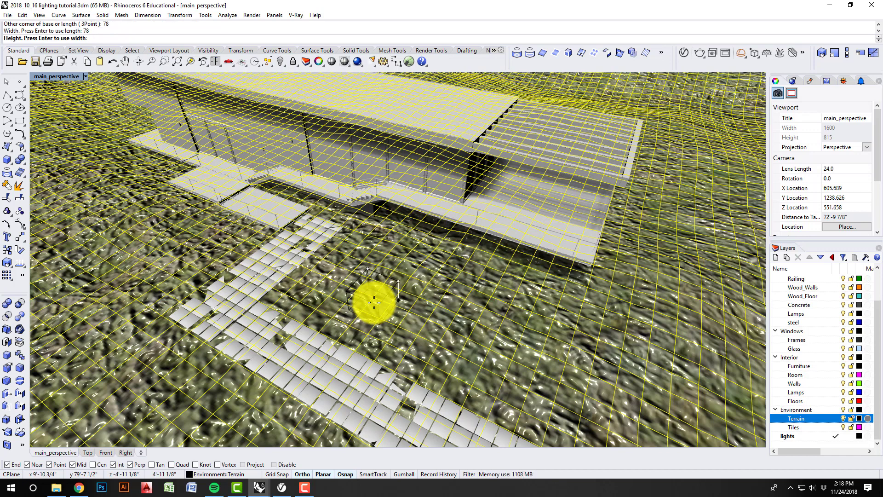
text(78)
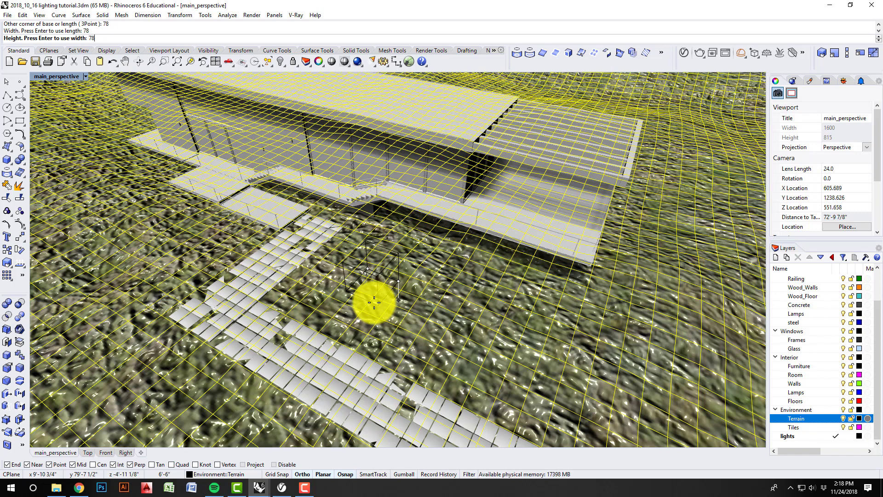
key(Return)
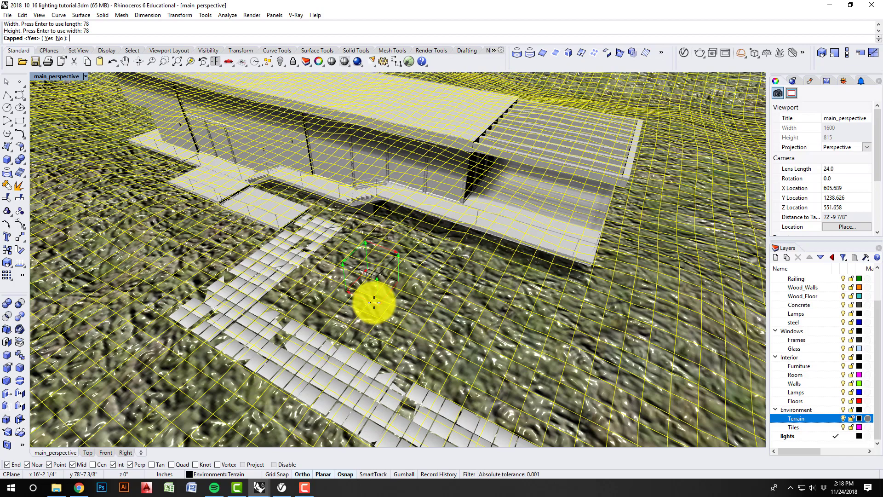
key(Return)
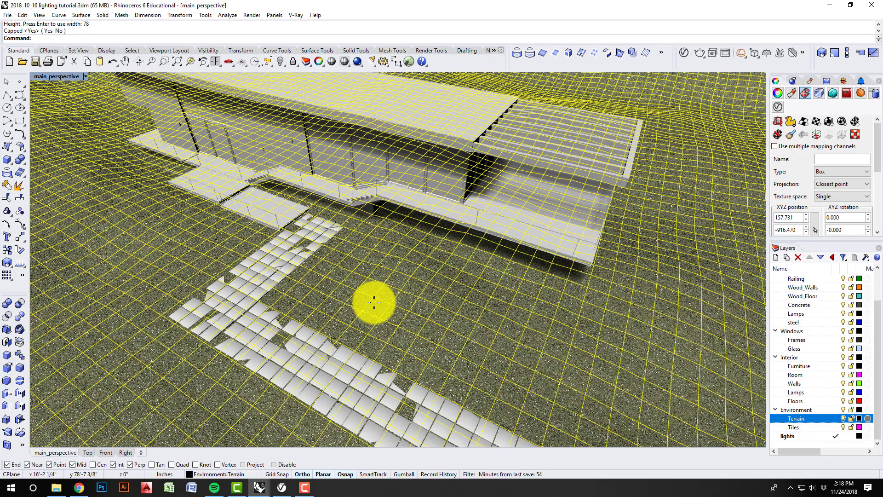
Deselect the terrain and examine the grass texture's scale both up close and around the whole building
scroll(374, 292, up, 6)
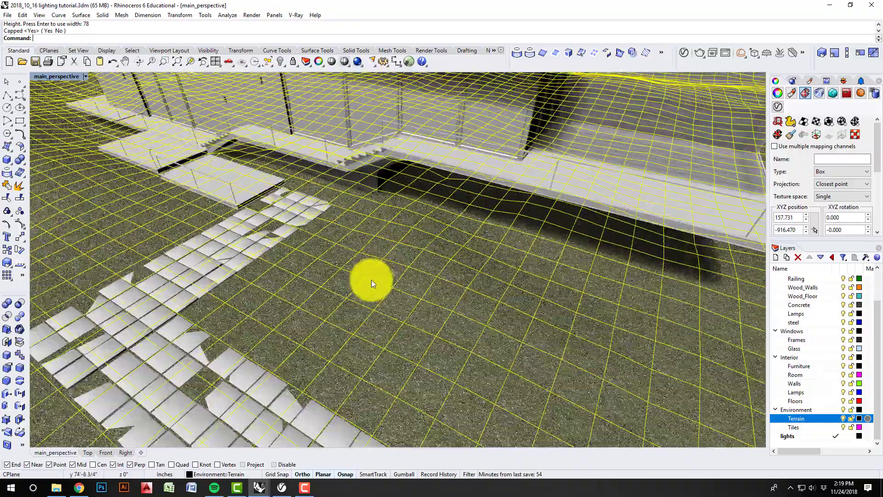
key(Escape)
scroll(384, 302, up, 8)
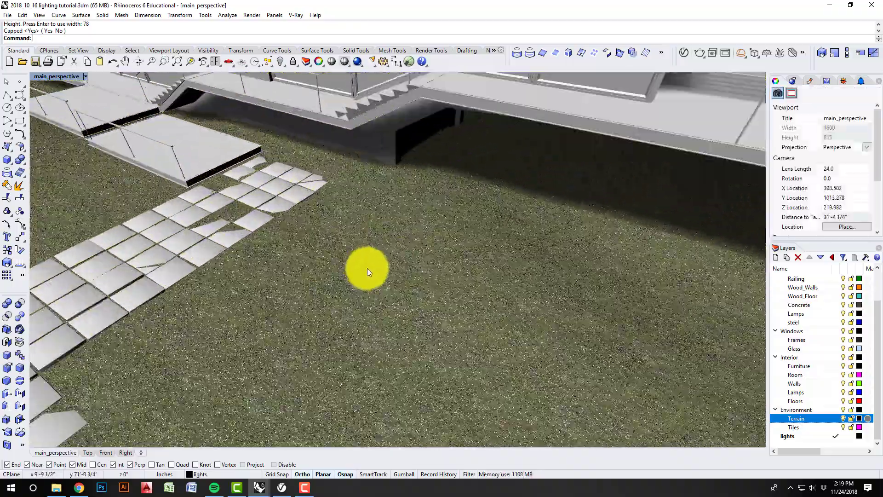
scroll(377, 276, down, 3)
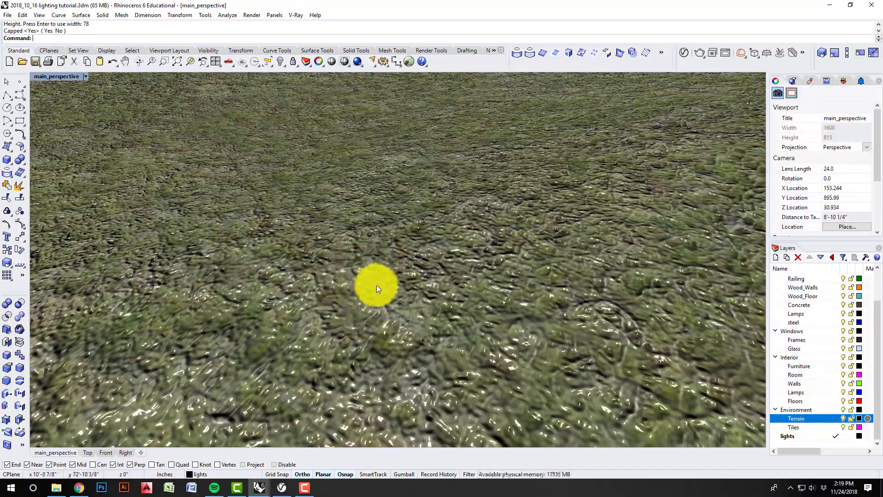
scroll(363, 279, down, 6)
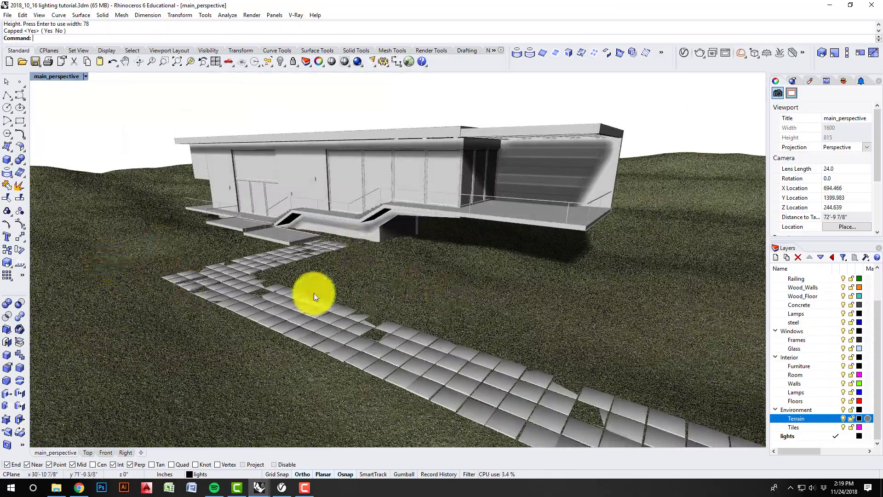
scroll(393, 282, up, 5)
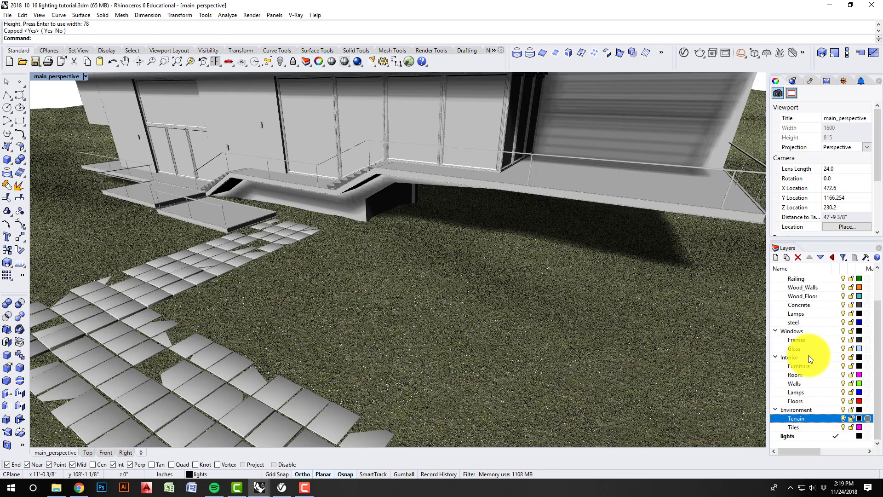
Assign the V-Ray material /Concrete_Simple_B01_2m to the Exterior Concrete layer
scroll(814, 315, up, 2)
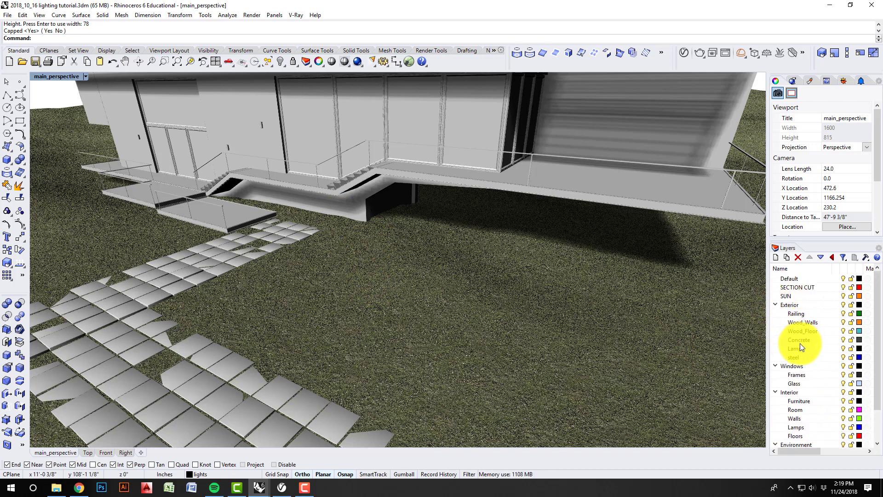
click(867, 340)
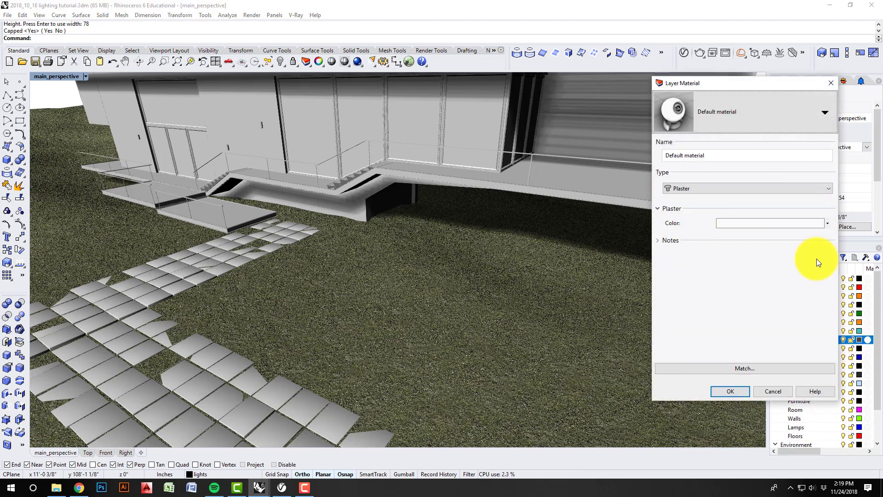
click(782, 120)
click(746, 162)
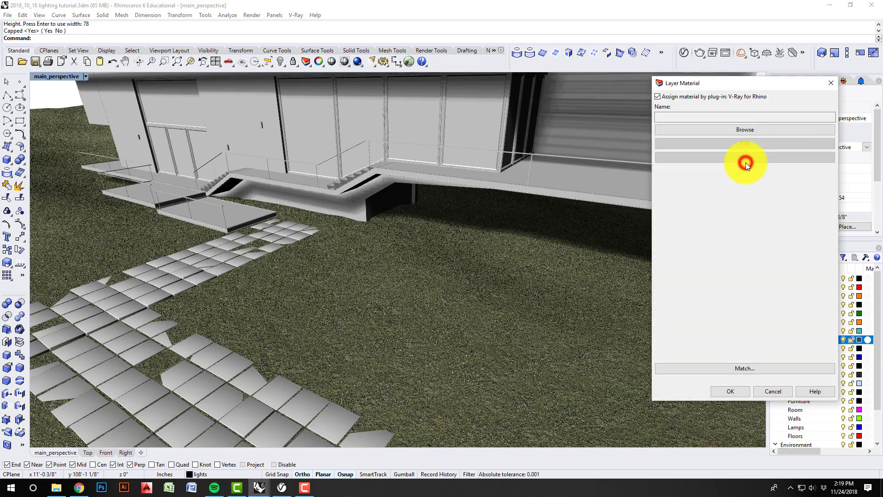
click(751, 128)
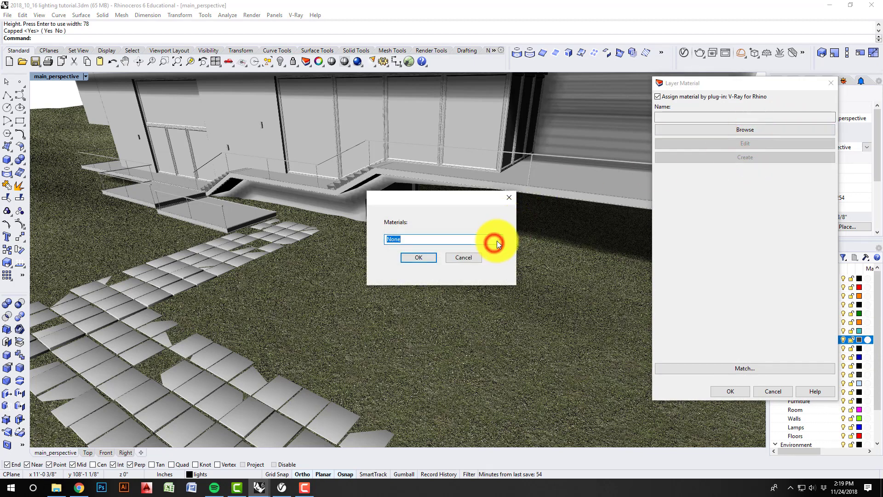
click(497, 240)
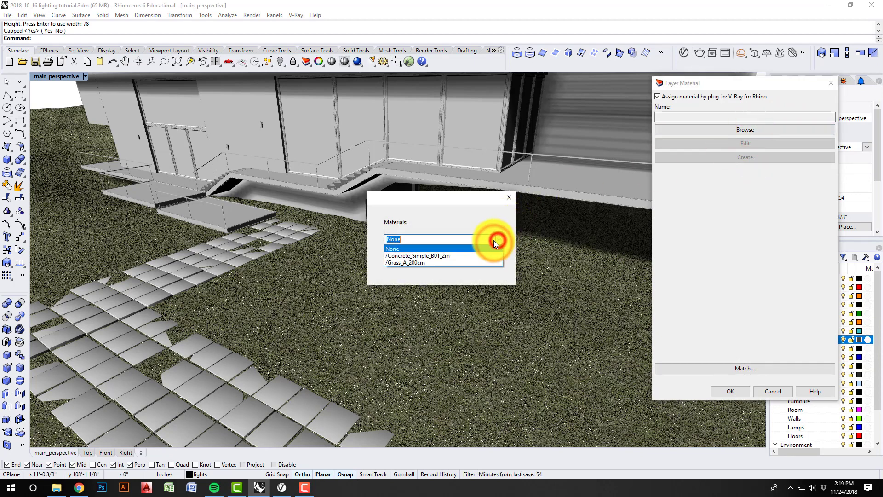
click(420, 255)
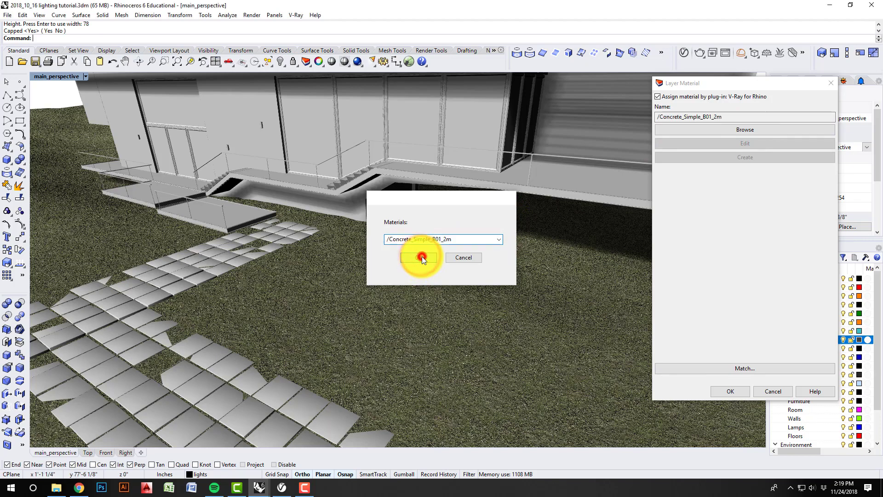
click(422, 256)
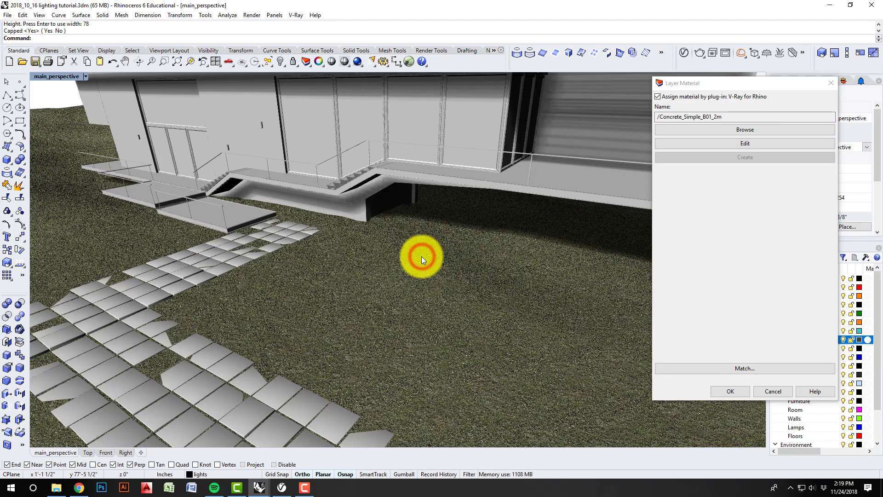
click(734, 391)
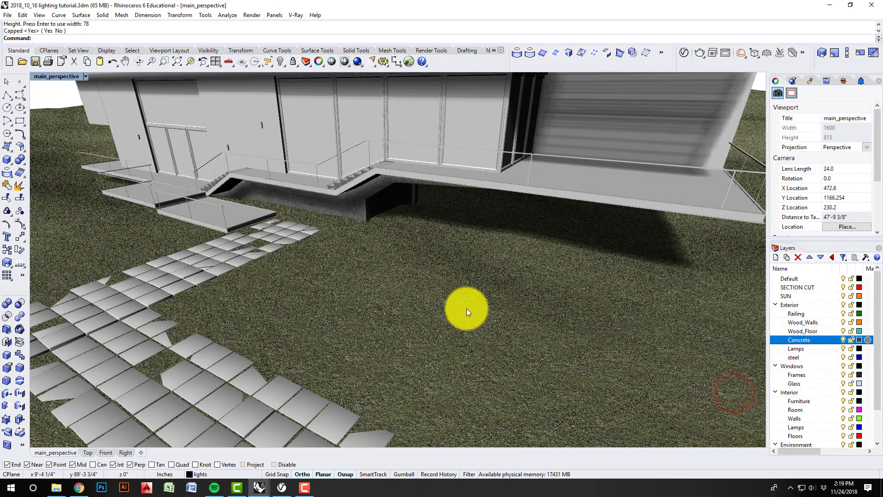
Select the concrete foundation walls beneath the entrance stairs and delete their texture mapping
right_drag(466, 308, 404, 223)
scroll(550, 171, up, 4)
right_drag(551, 170, 584, 171)
scroll(408, 292, down, 1)
scroll(443, 285, down, 6)
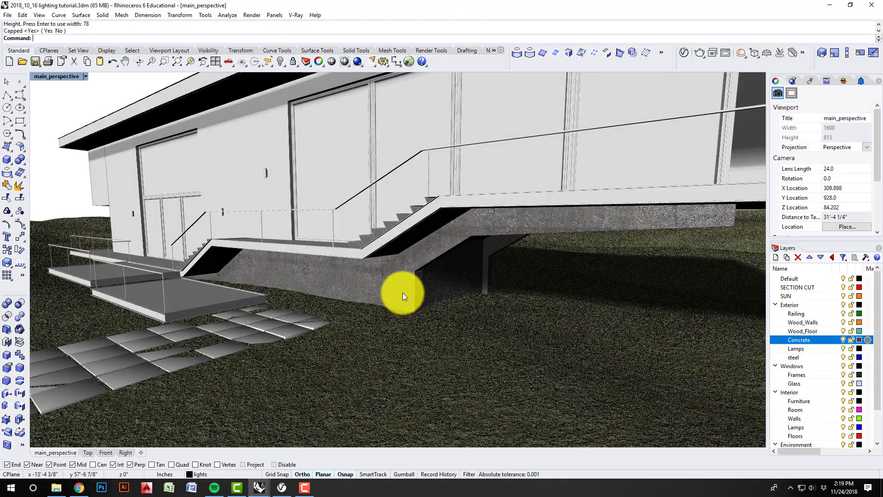
click(402, 292)
right_drag(410, 288, 485, 305)
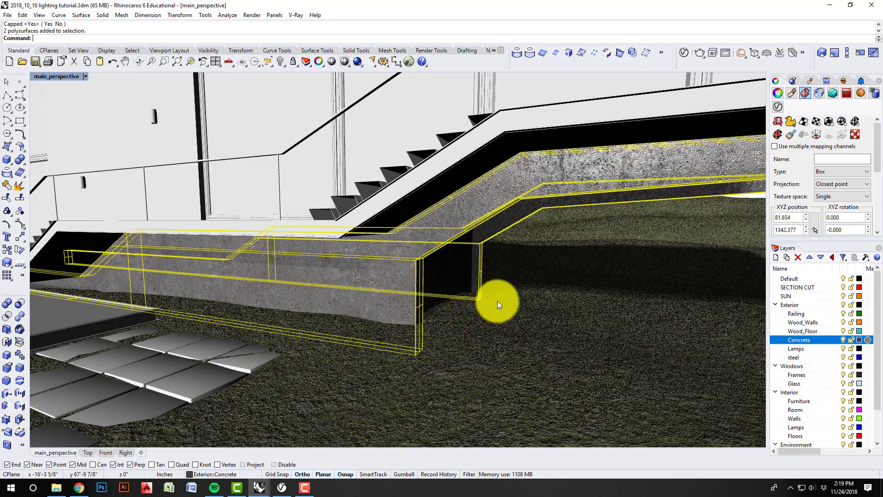
right_drag(415, 304, 373, 308)
key(Escape)
click(403, 296)
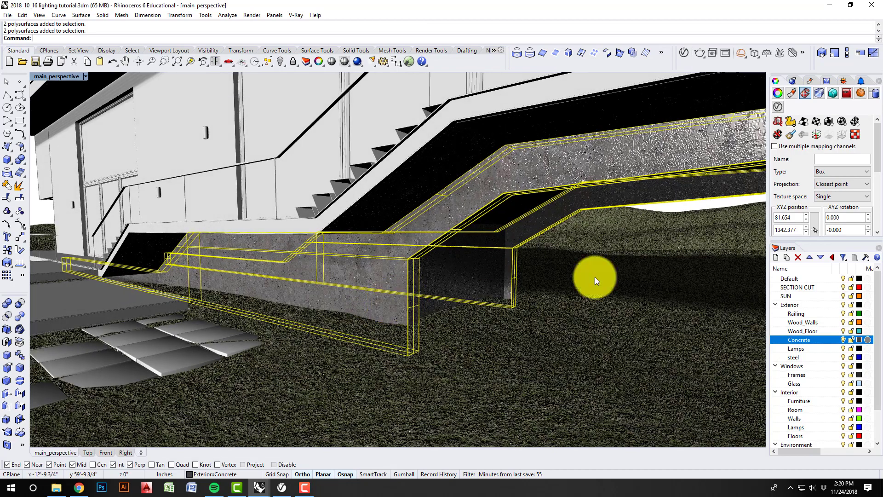
click(777, 134)
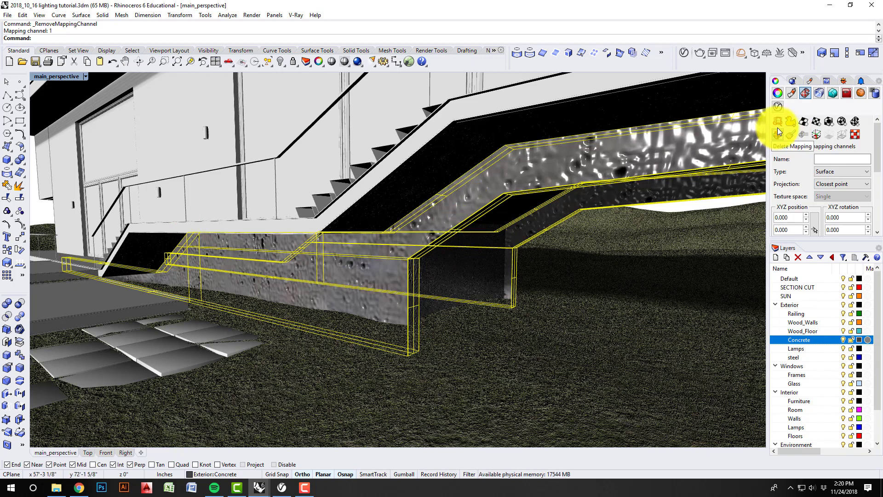
Apply a capped 6' × 6' × 6' box mapping to the foundation walls from the front wall's lower end corner, and deselect them
click(829, 122)
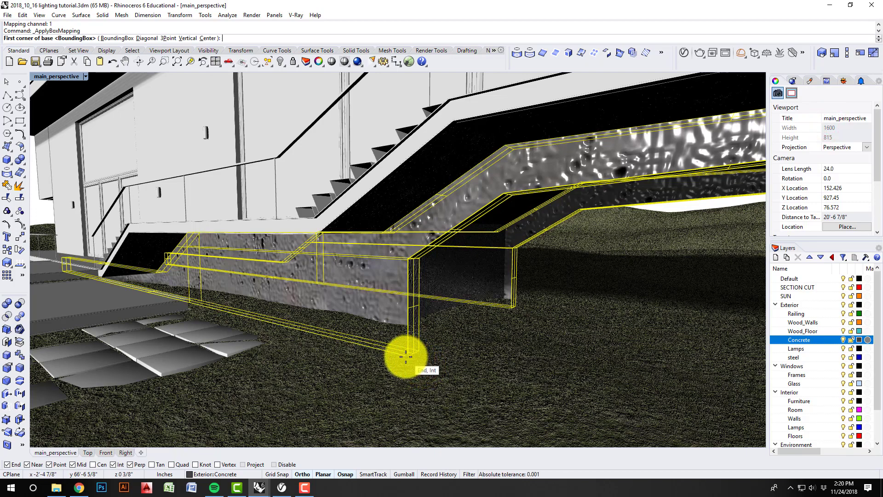
right_drag(388, 377, 392, 383)
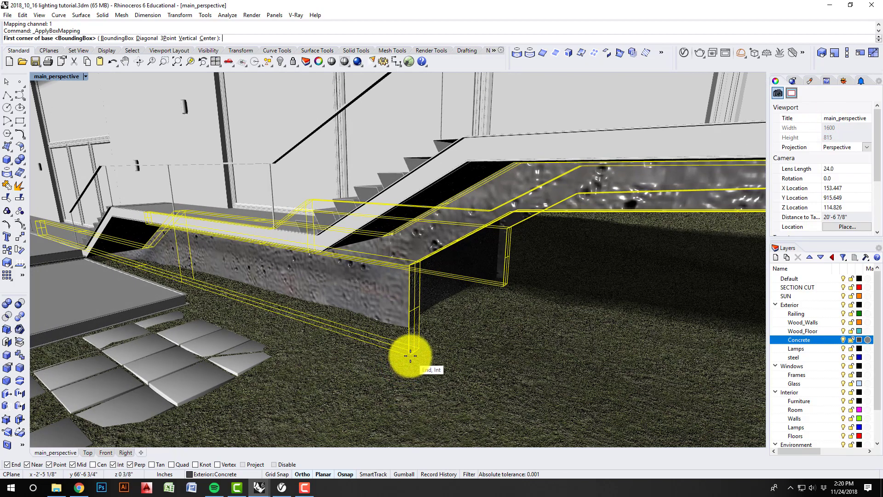
click(410, 356)
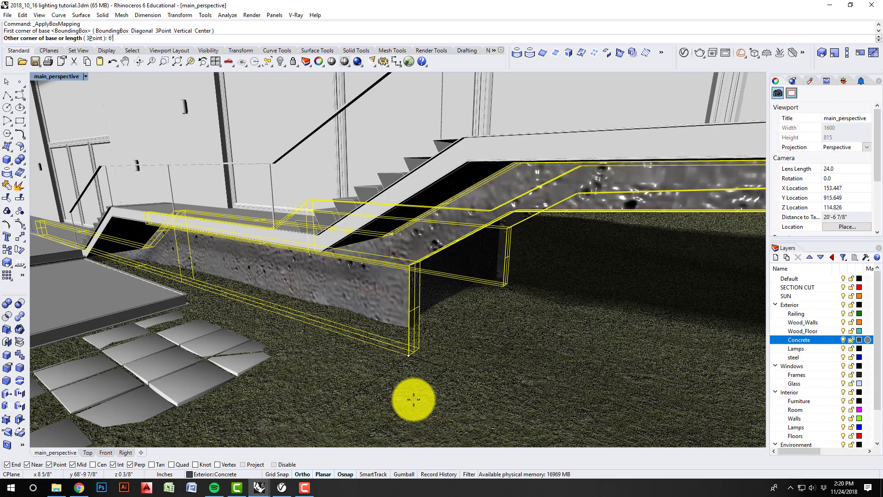
text(6')
key(Return)
key(Return)
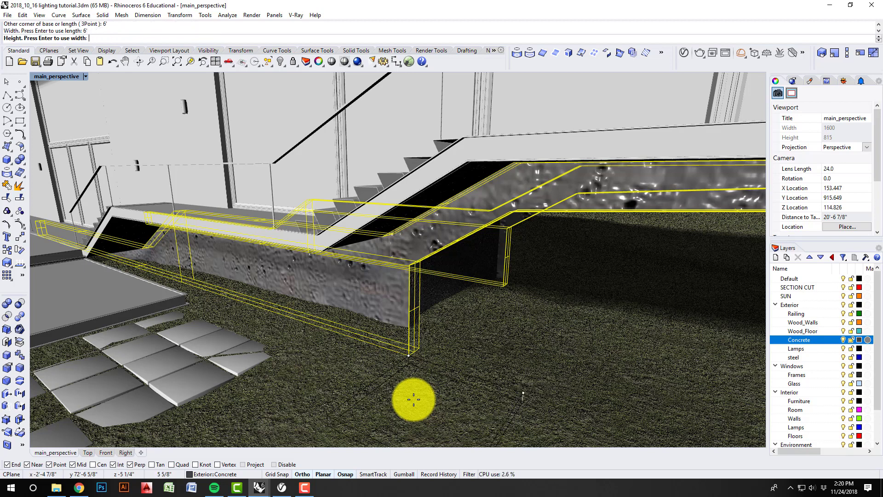
key(Return)
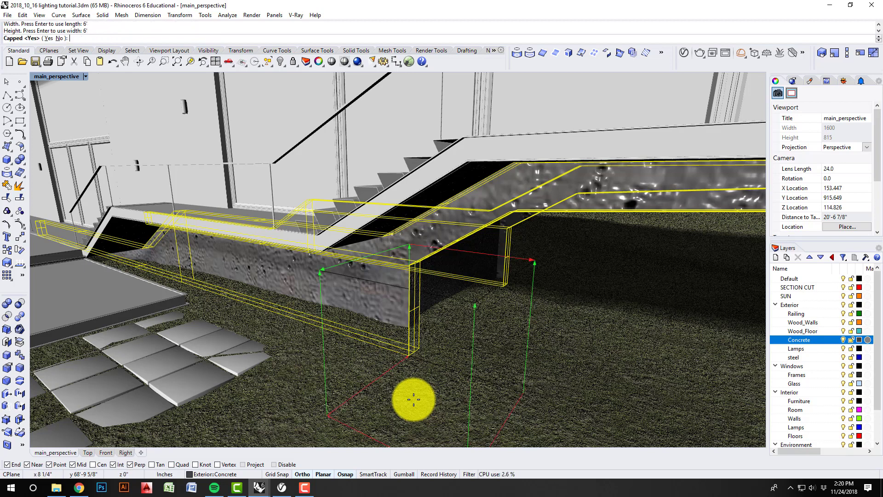
key(Return)
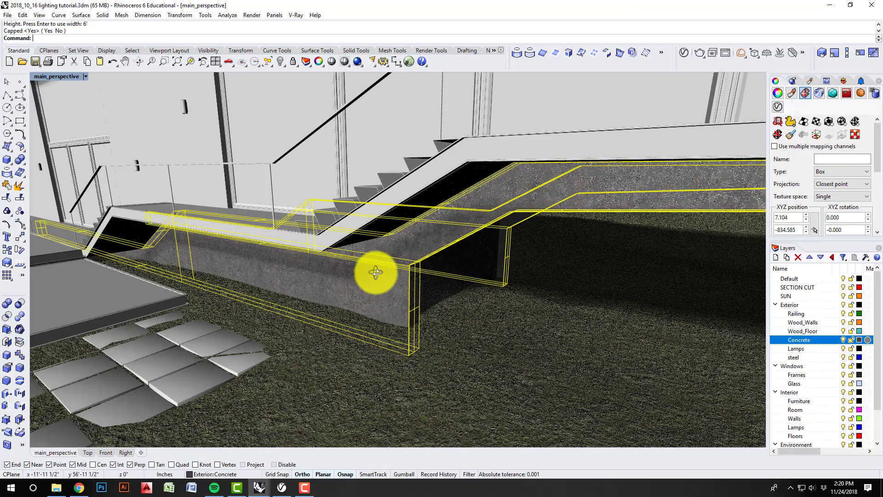
scroll(371, 267, up, 3)
right_drag(371, 266, 385, 270)
right_drag(334, 271, 420, 284)
key(Escape)
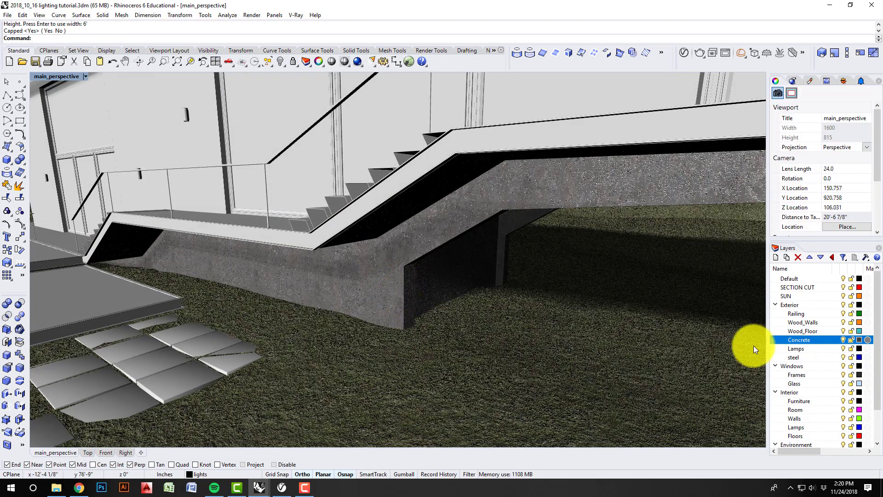
Select all objects on the Exterior Concrete layer, match their texture mapping to the front foundation wall, and deselect them
right_click(818, 341)
click(816, 280)
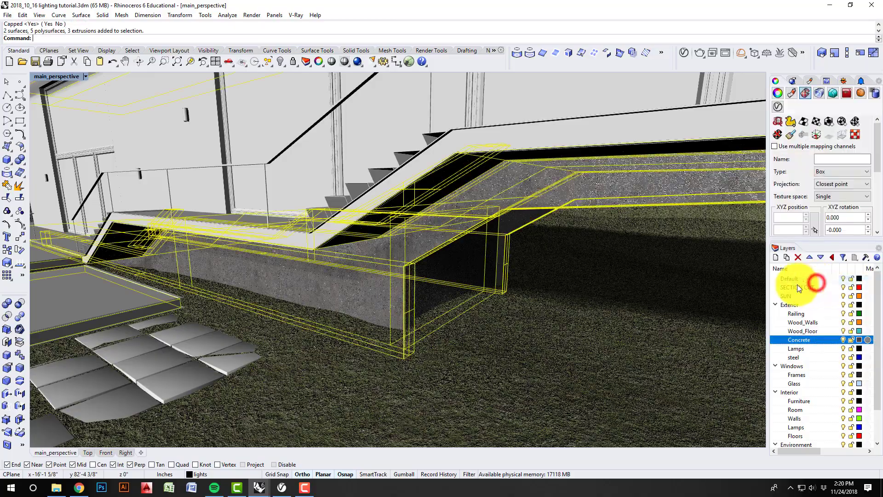
right_drag(483, 351, 382, 300)
scroll(381, 303, down, 10)
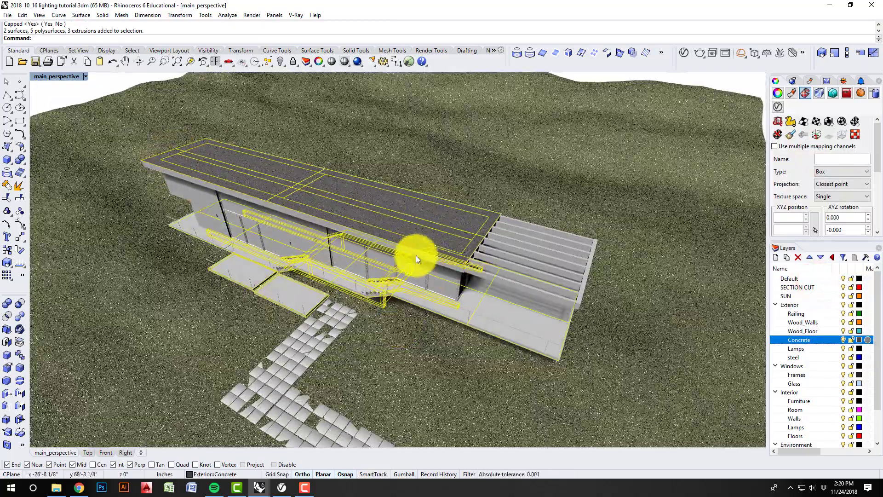
scroll(429, 227, up, 8)
right_drag(423, 226, 181, 148)
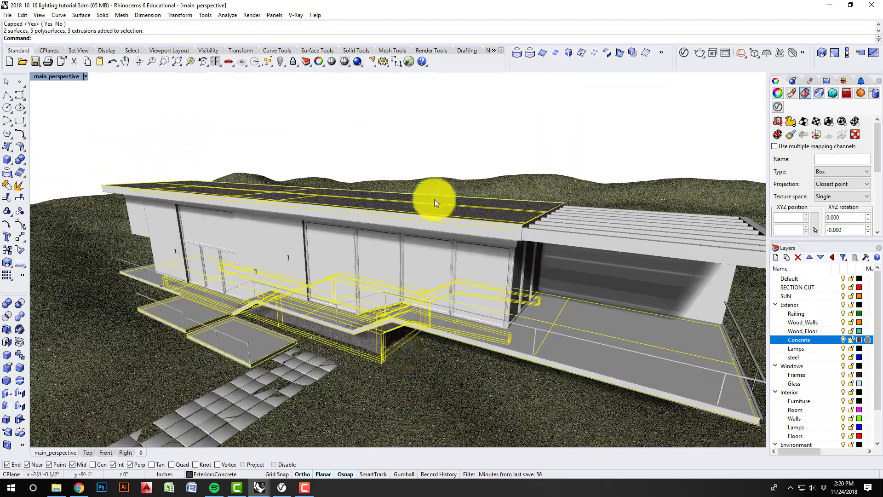
scroll(414, 325, up, 6)
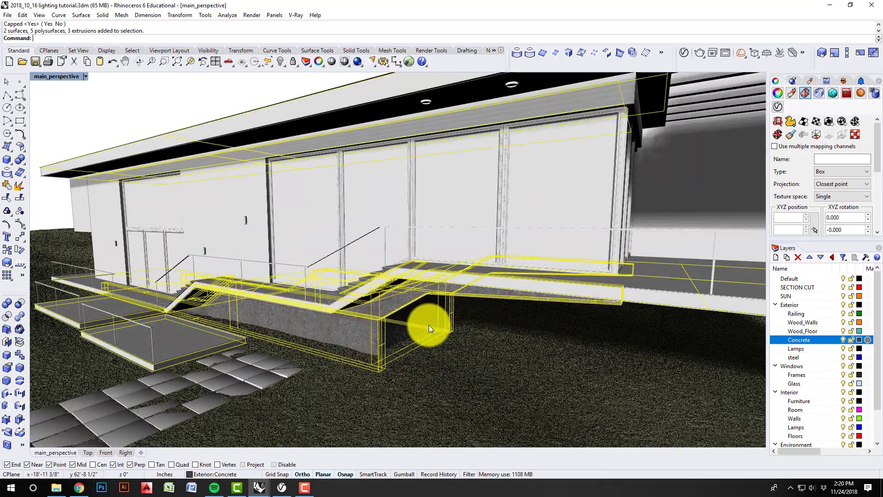
scroll(428, 325, up, 6)
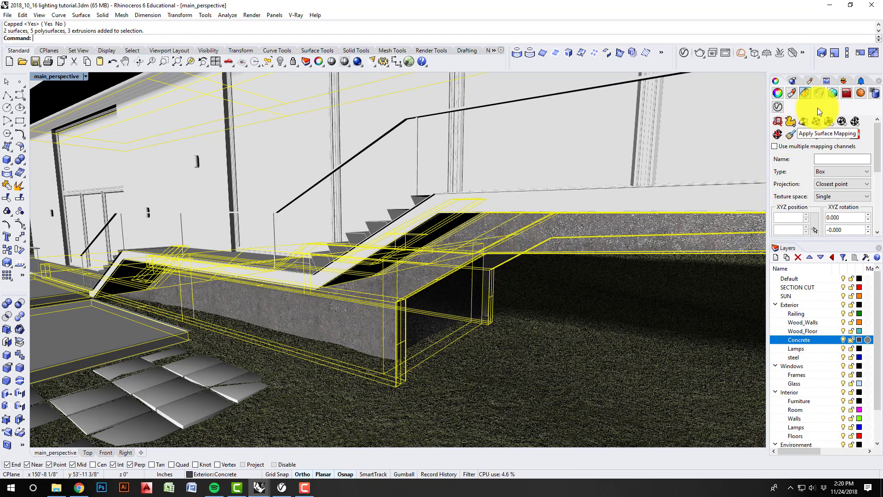
click(791, 134)
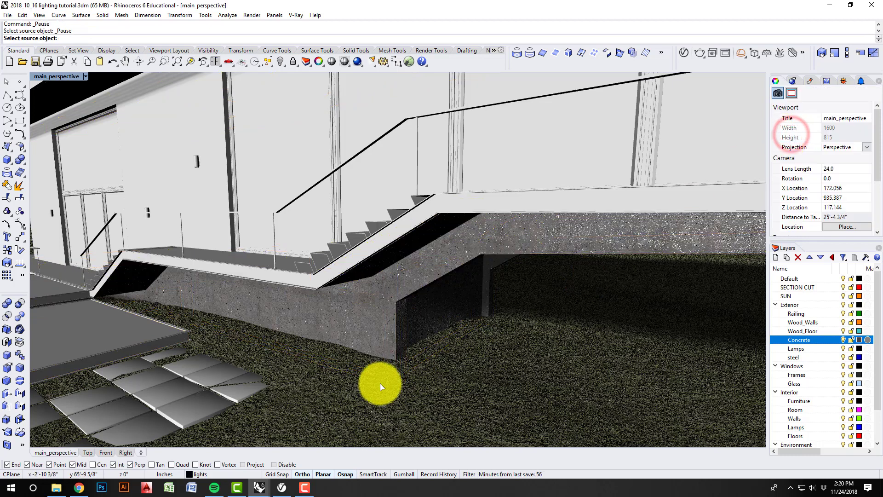
click(380, 334)
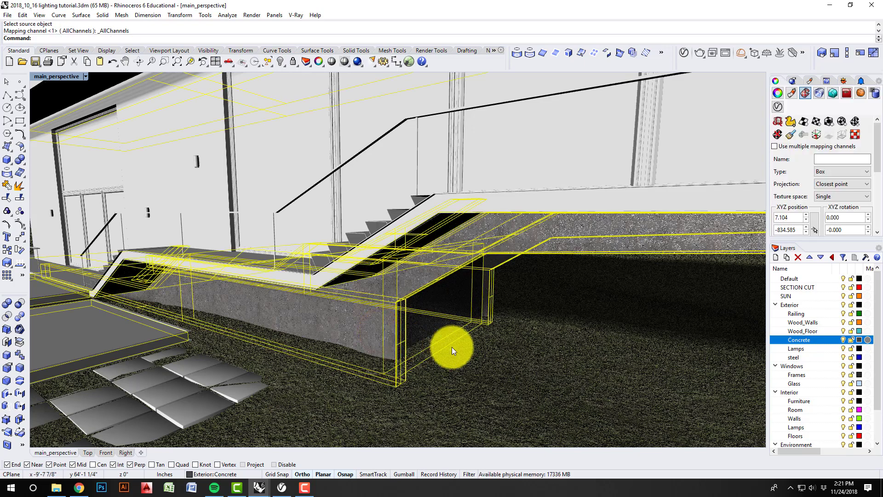
right_drag(444, 319, 427, 344)
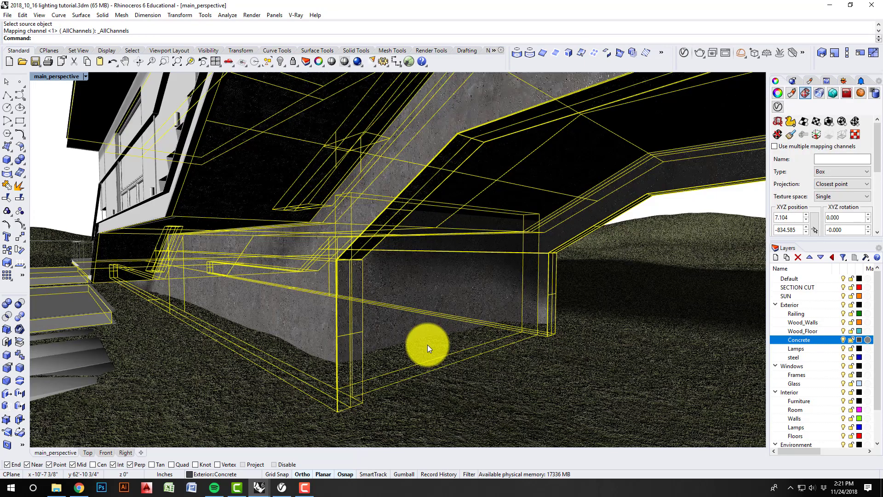
key(Escape)
Examine the concrete texture on the foundation walls beneath the stairs, both up close and from around the building
right_drag(466, 271, 440, 293)
click(441, 294)
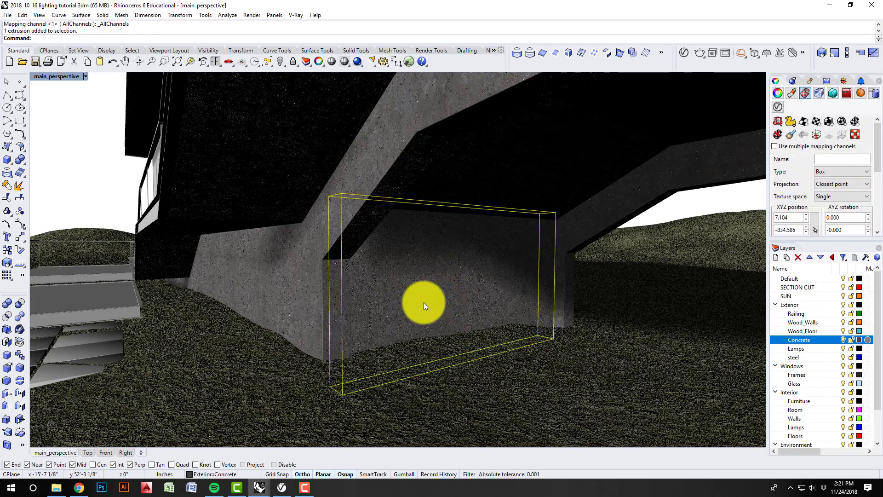
right_drag(325, 321, 222, 83)
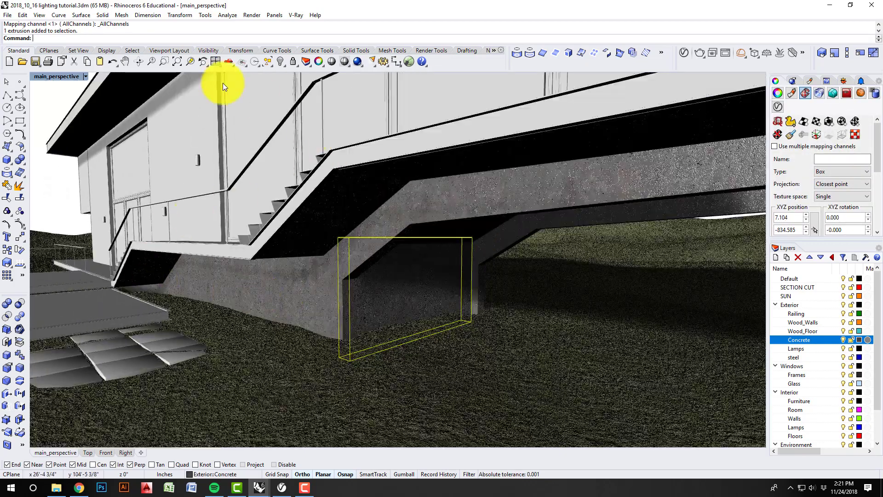
right_drag(330, 296, 345, 321)
scroll(344, 319, up, 3)
key(Escape)
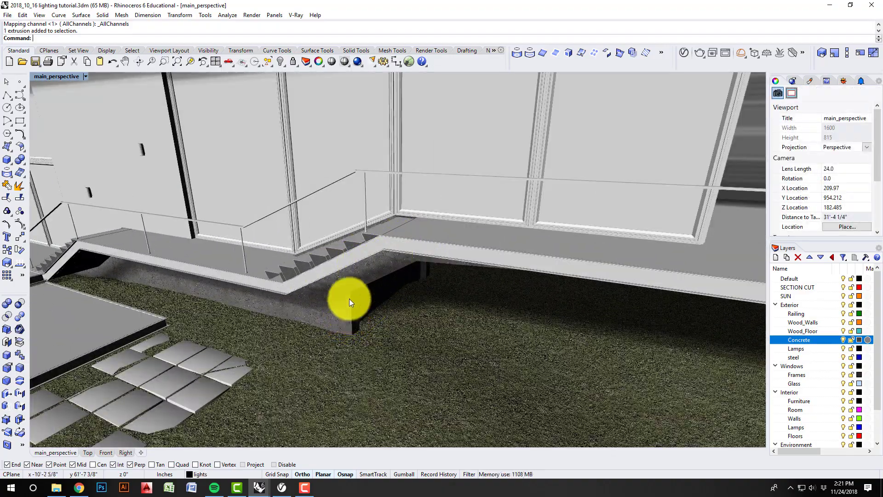
scroll(364, 308, down, 5)
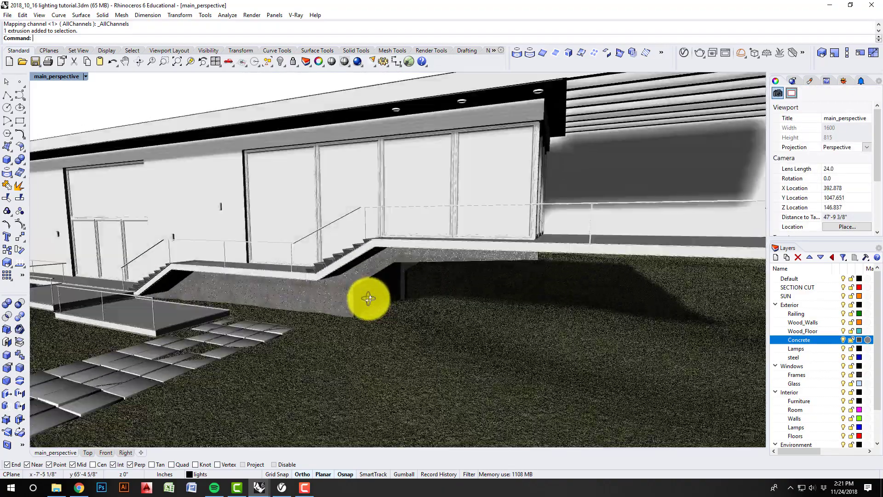
right_drag(366, 296, 394, 331)
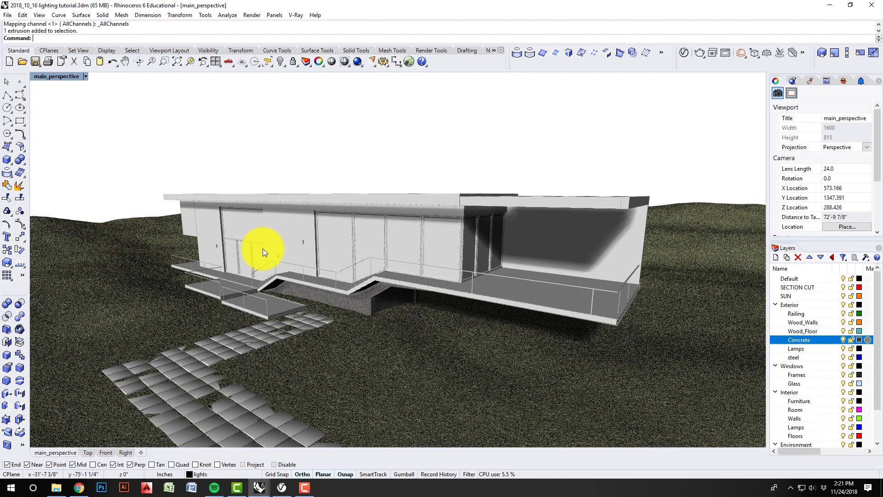
right_drag(327, 275, 329, 277)
right_drag(425, 297, 436, 310)
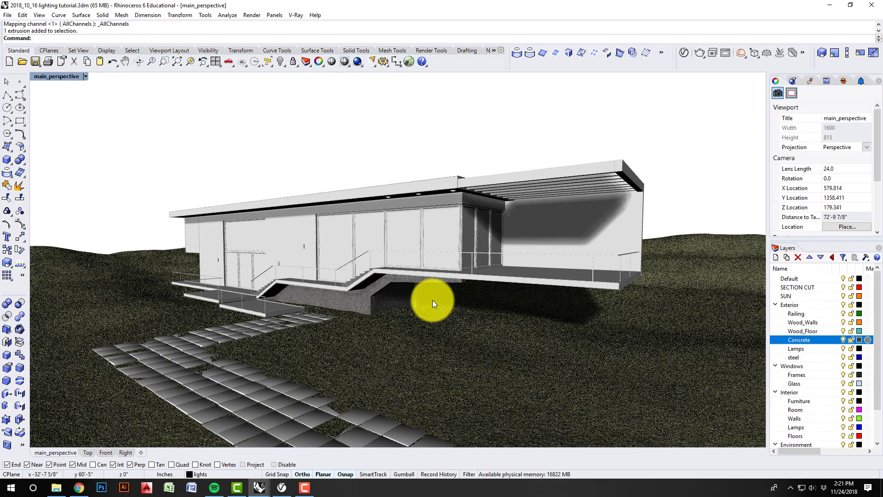
Open the V-Ray Asset Editor with its material library and examine the Grass_A_200cm reflection settings and the Concrete_Simple_B01_2m material
click(684, 53)
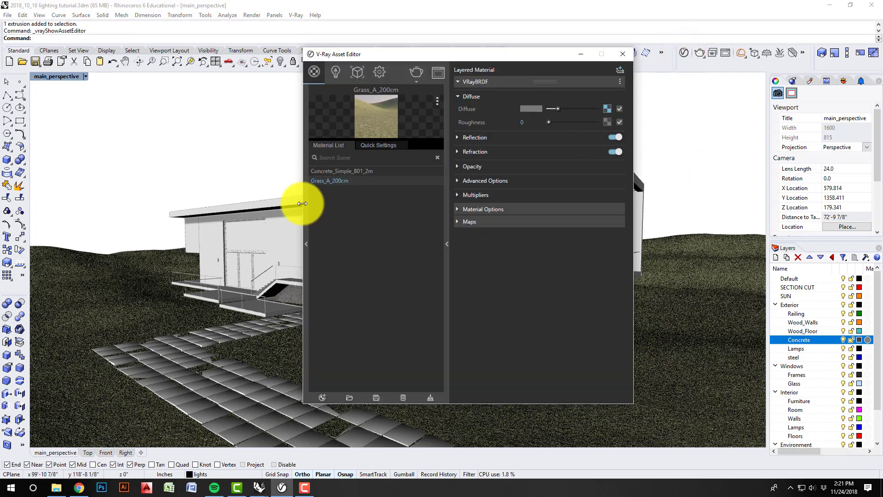
click(305, 244)
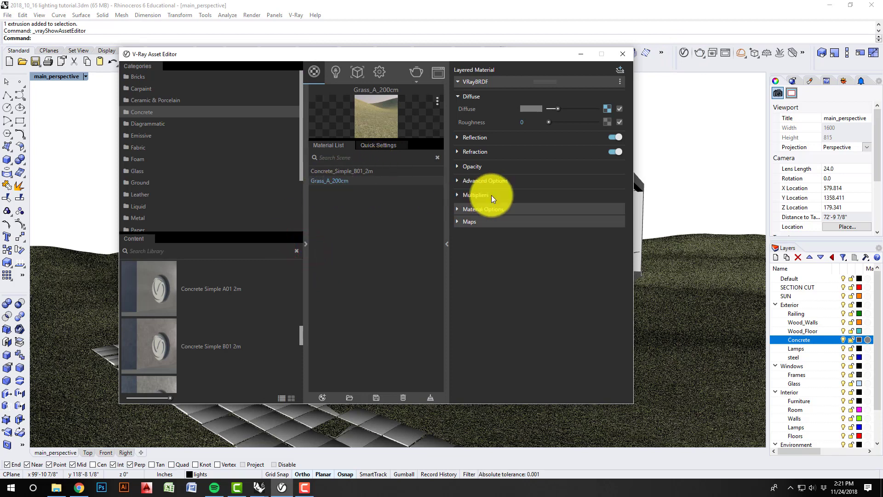
click(457, 136)
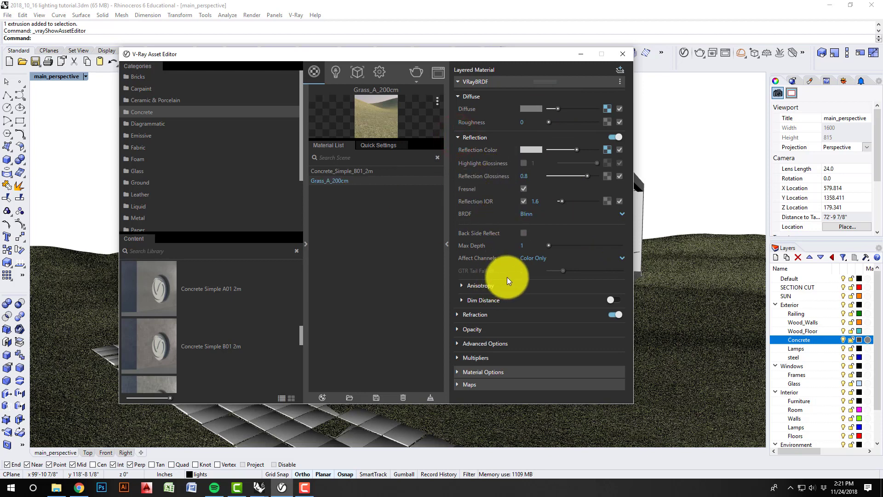
click(334, 172)
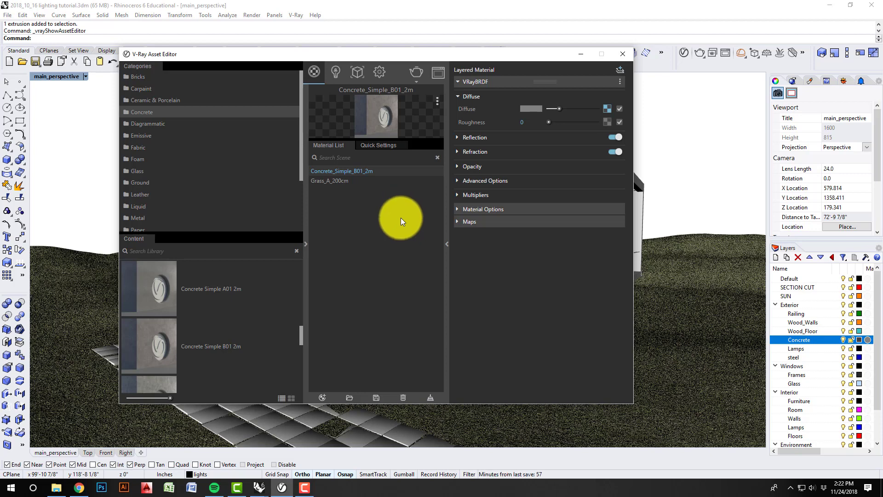
Switch to File Explorer, look through the 2018_09_17 Workshop_01 folder for saved V-Ray material files, and return to Rhino
click(51, 489)
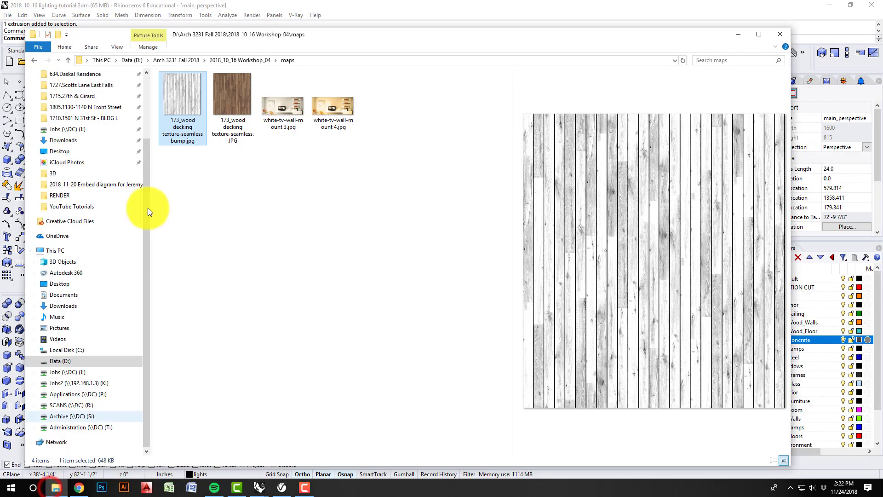
click(170, 60)
double_click(199, 87)
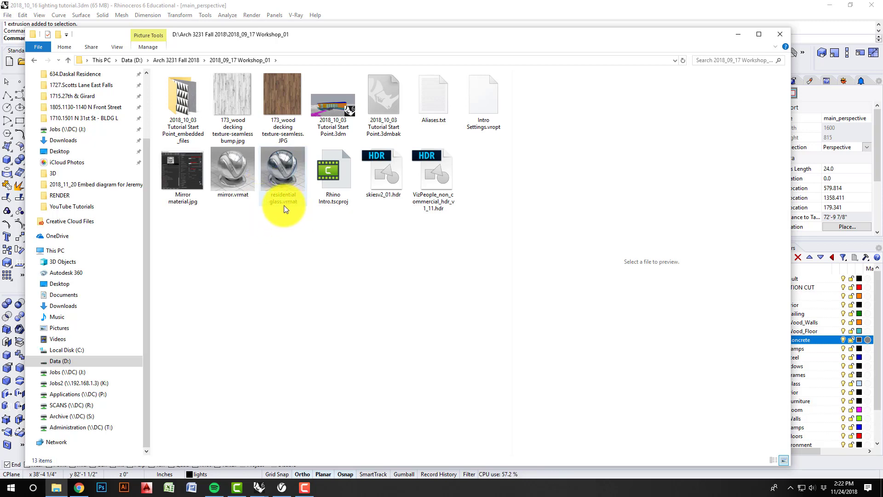
click(743, 34)
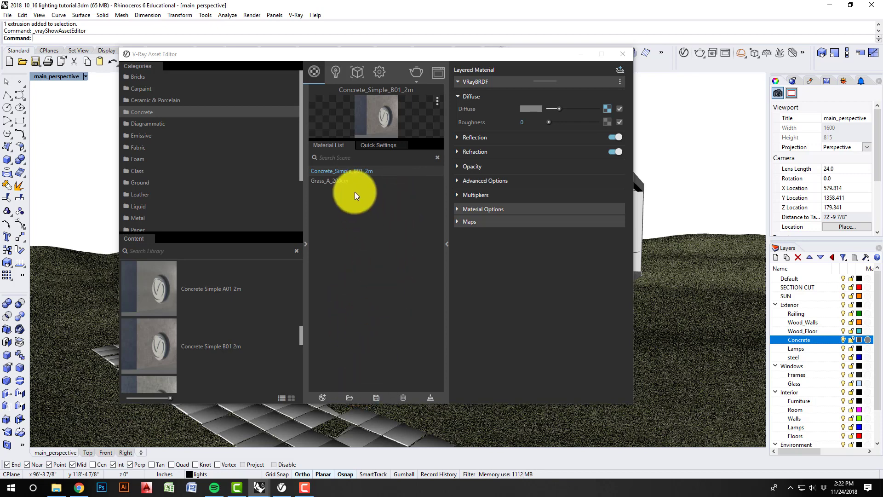
Import residential glass.vrmat from the 2018_09_17 Workshop_01 folder into the V-Ray material list and minimize the Asset Editor
click(350, 396)
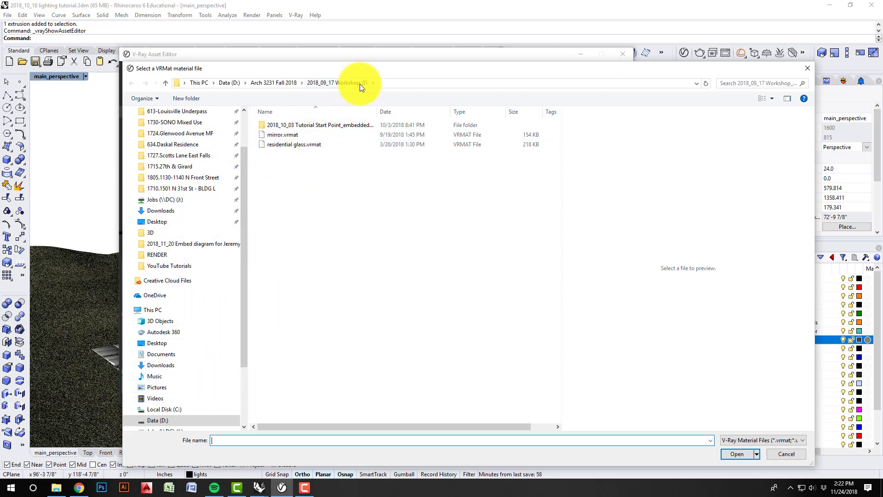
click(292, 145)
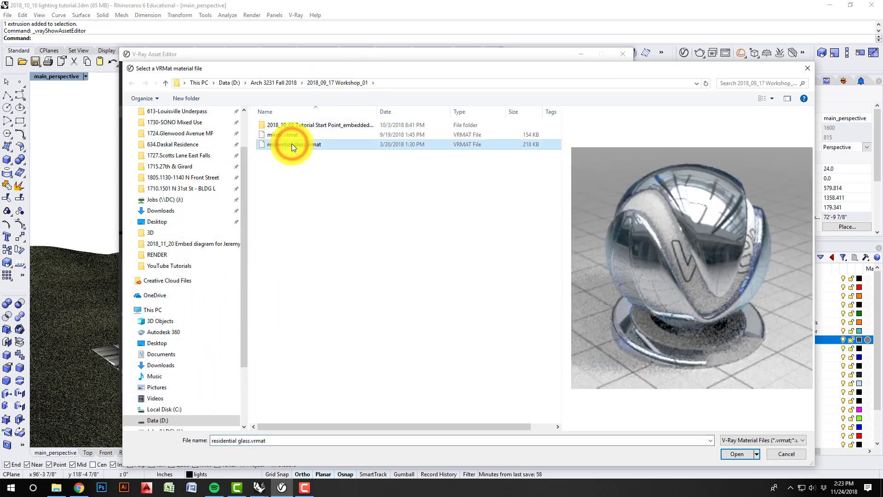
click(736, 454)
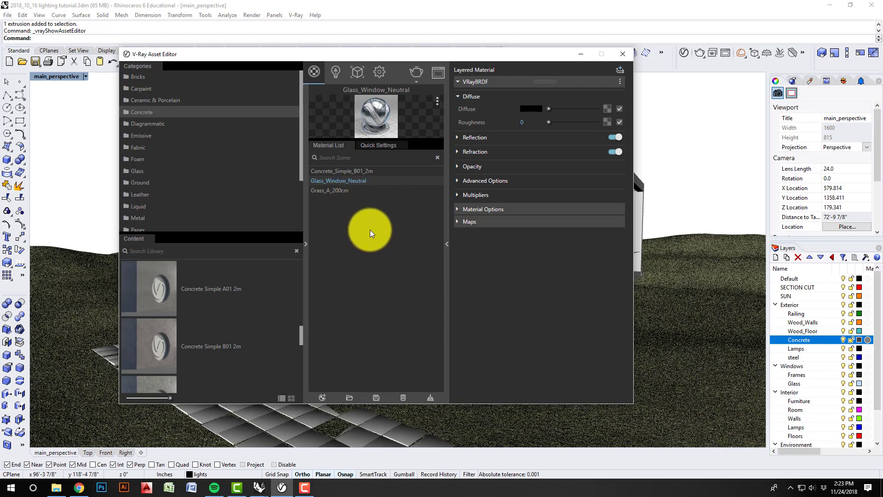
click(578, 54)
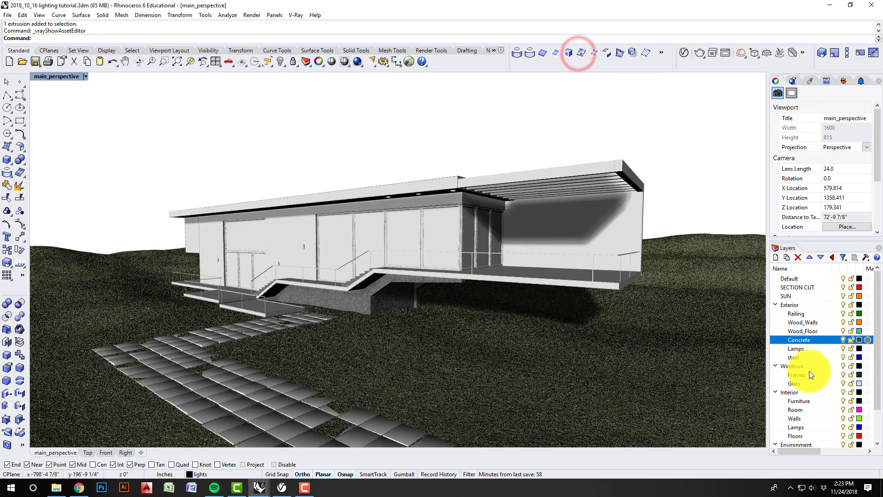
Assign the V-Ray material /Glass_Window_Neutral to the Windows Glass layer and check the glazing around the building
click(867, 384)
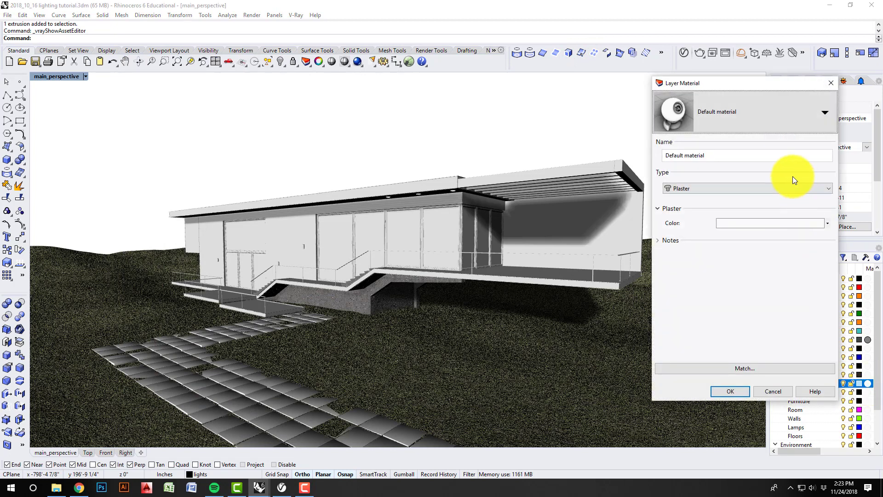
click(744, 117)
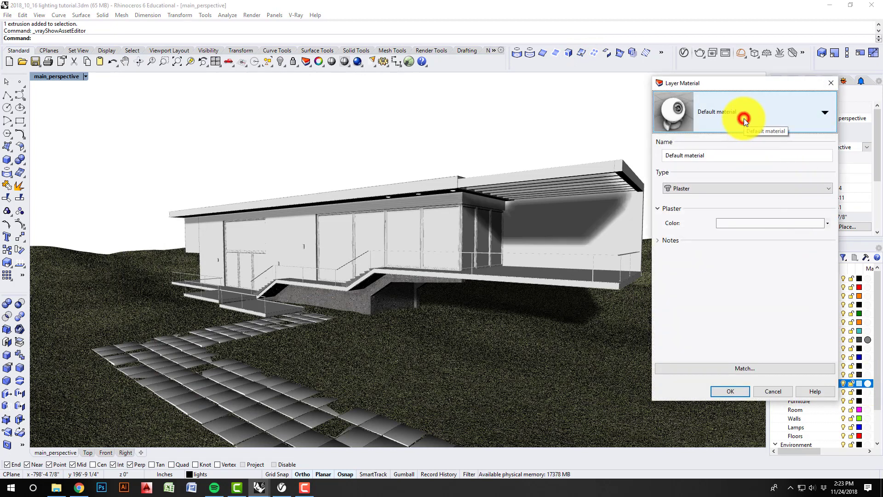
click(735, 164)
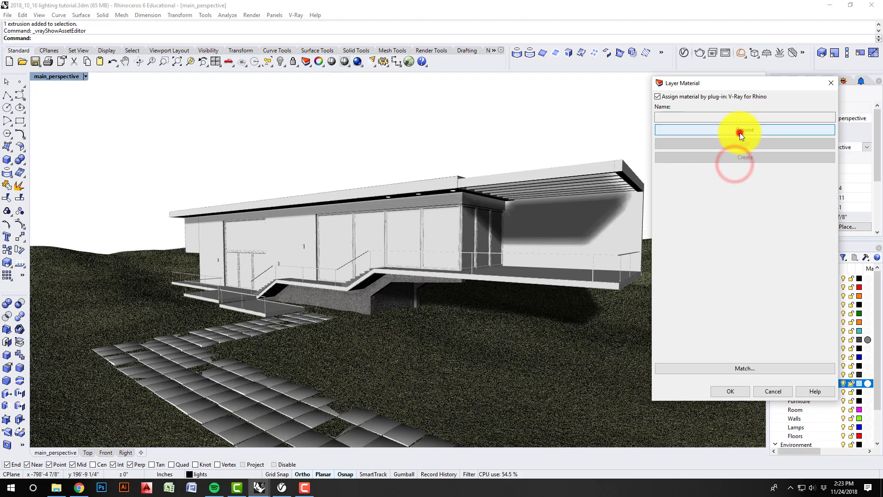
click(739, 130)
click(499, 238)
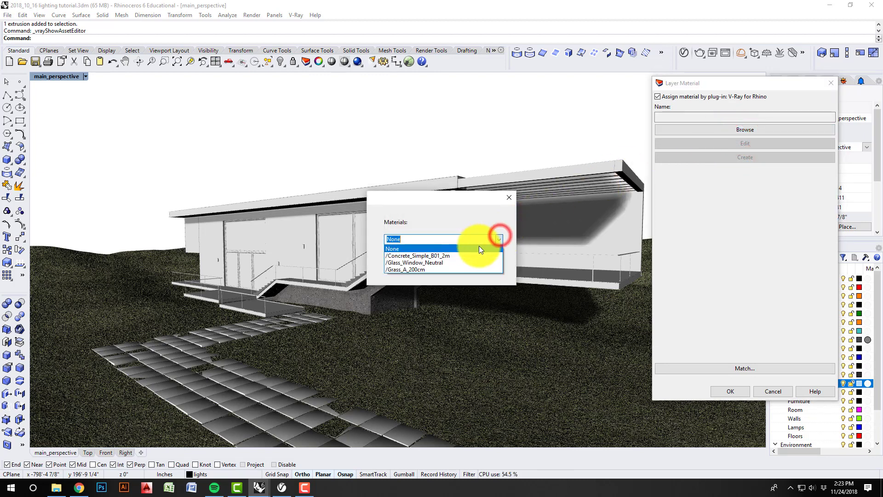
click(449, 262)
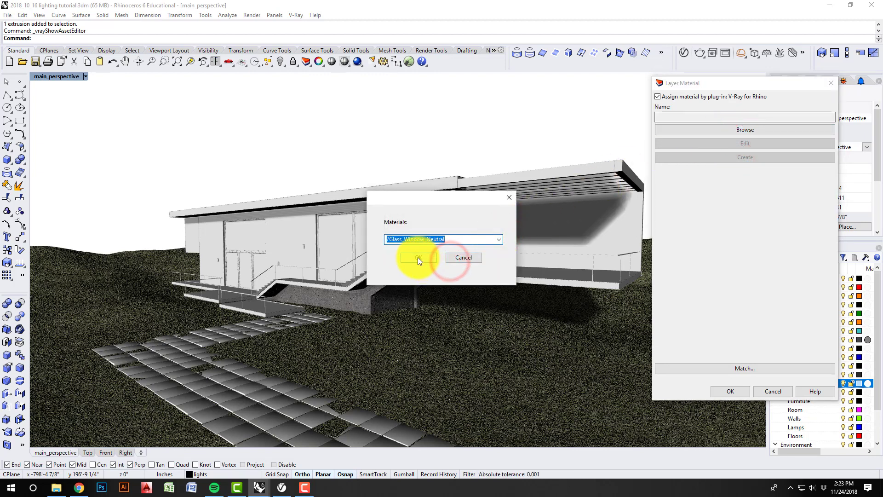
click(418, 257)
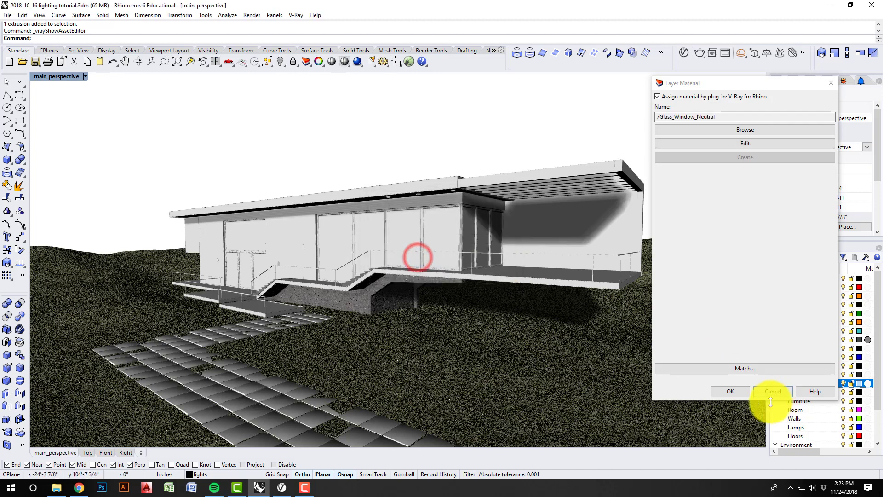
click(732, 391)
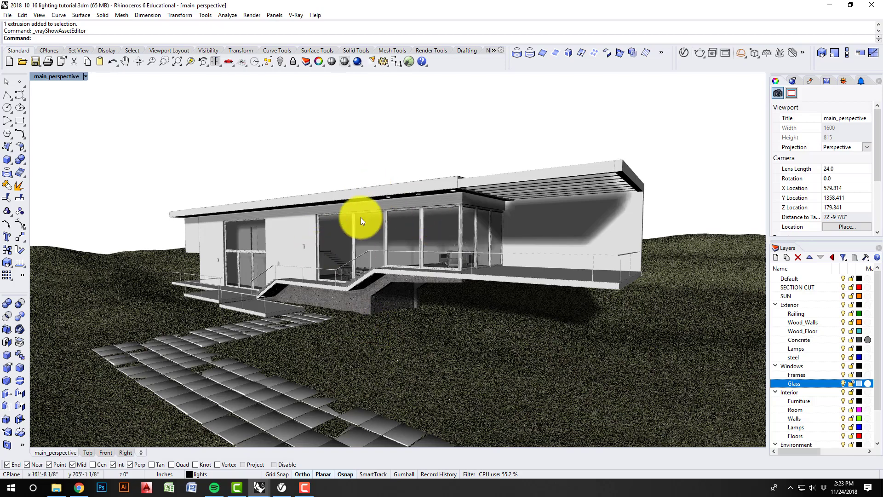
right_drag(349, 316, 381, 354)
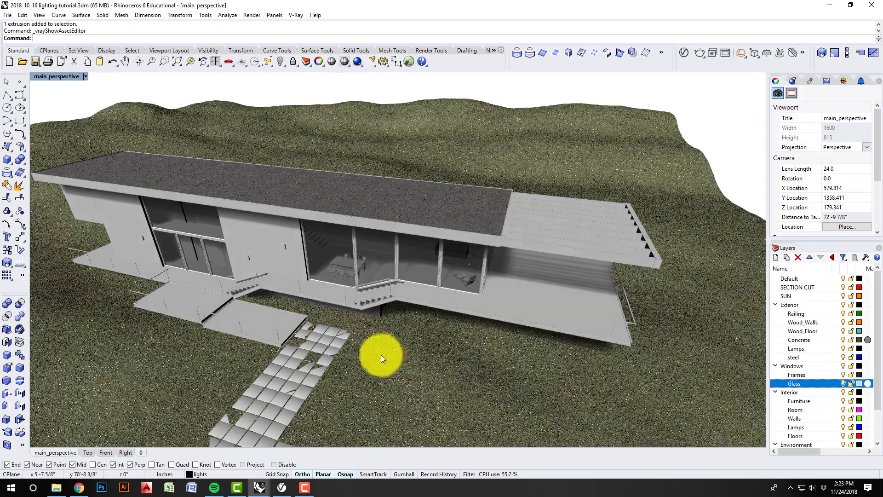
scroll(381, 353, up, 5)
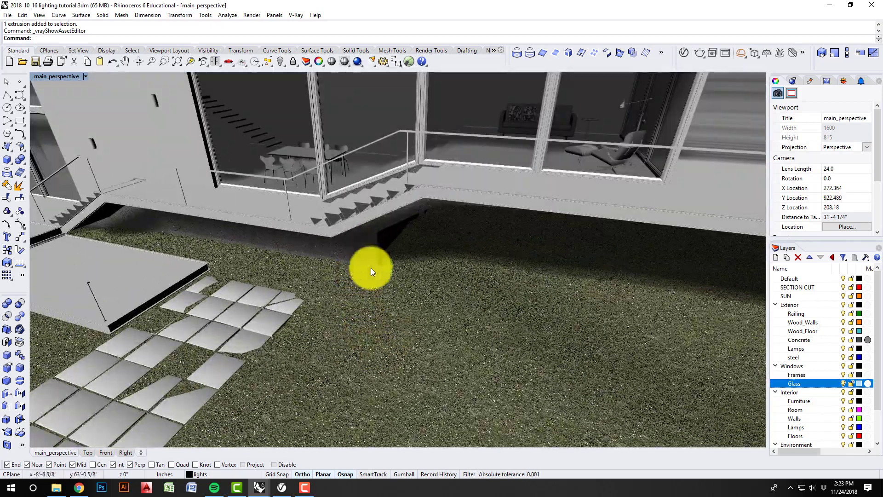
right_drag(370, 267, 369, 304)
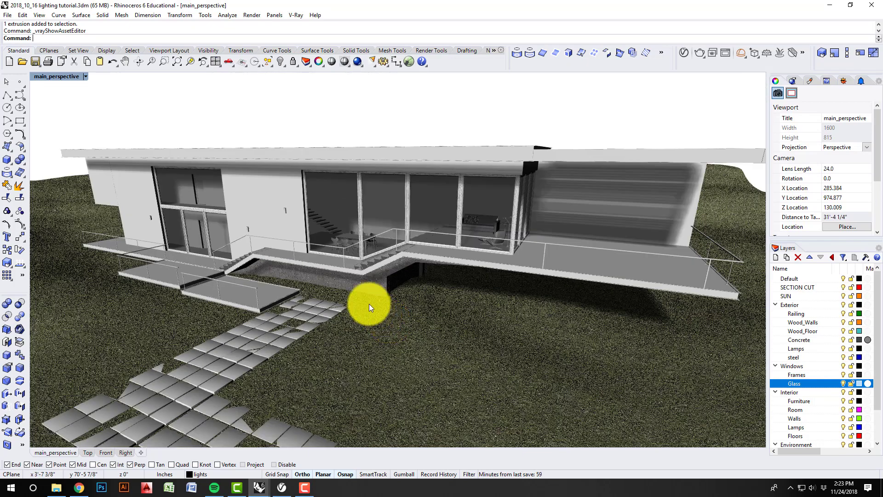
Restore the saved main_perspective view, render the scene with V-Ray and bring up the V-Ray frame buffer
scroll(369, 304, down, 5)
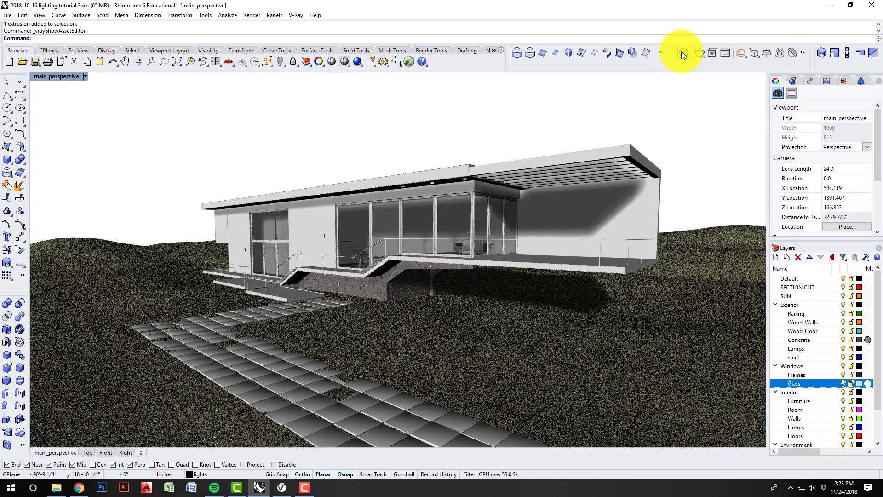
click(66, 76)
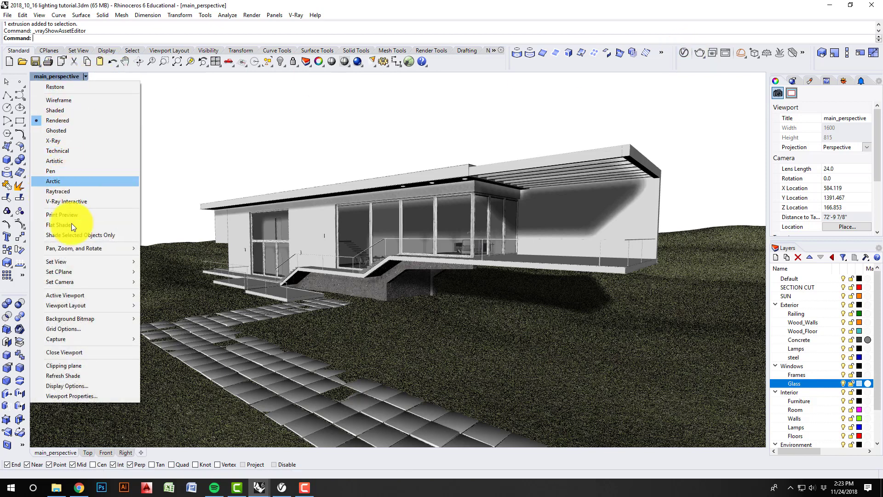
mouse_move(84, 261)
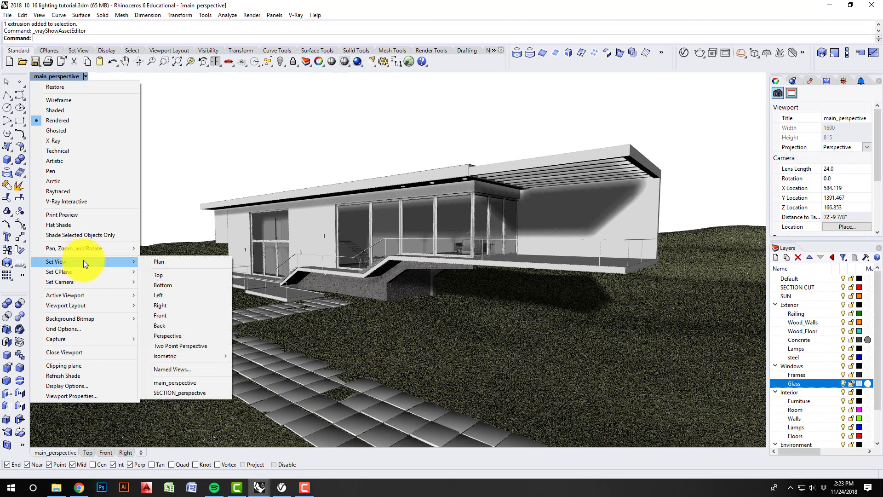
click(189, 384)
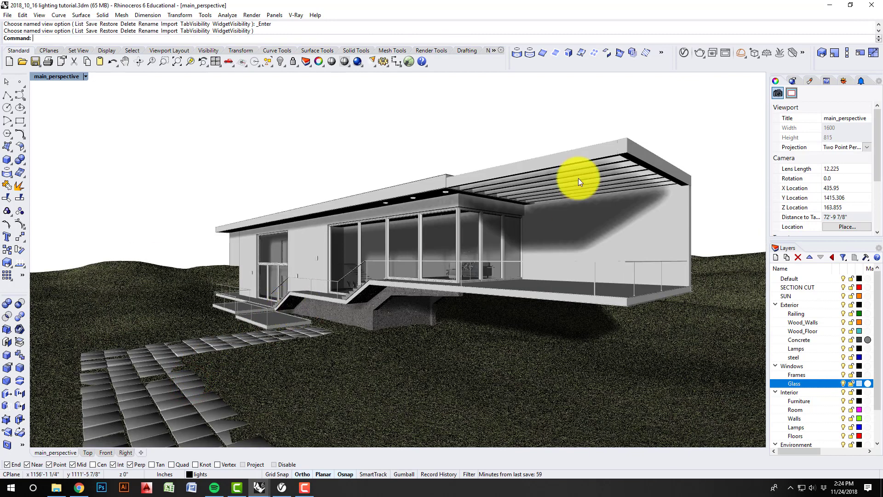
click(698, 52)
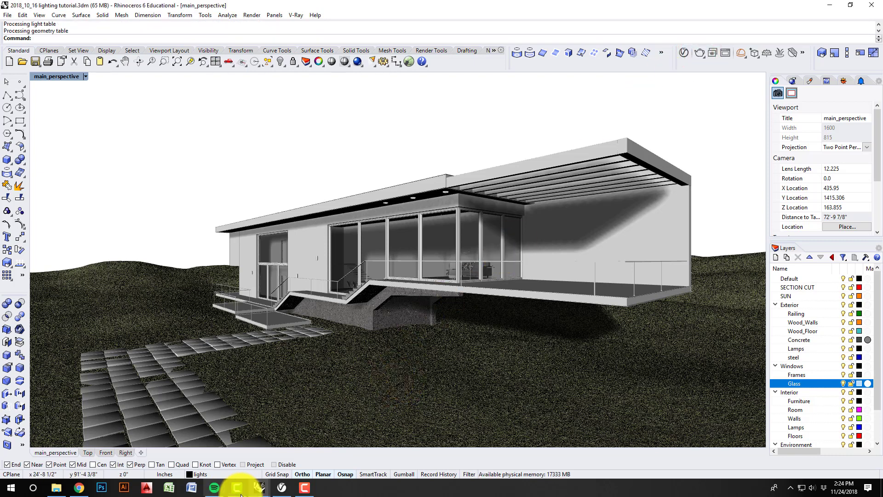
mouse_move(259, 488)
click(316, 454)
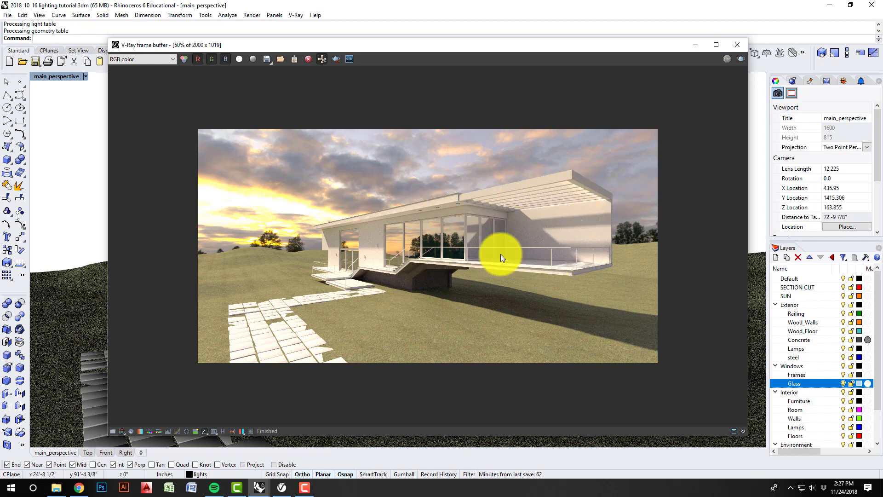
Examine the finished render up close, checking the window reflections, concrete base and grass
scroll(399, 319, up, 1)
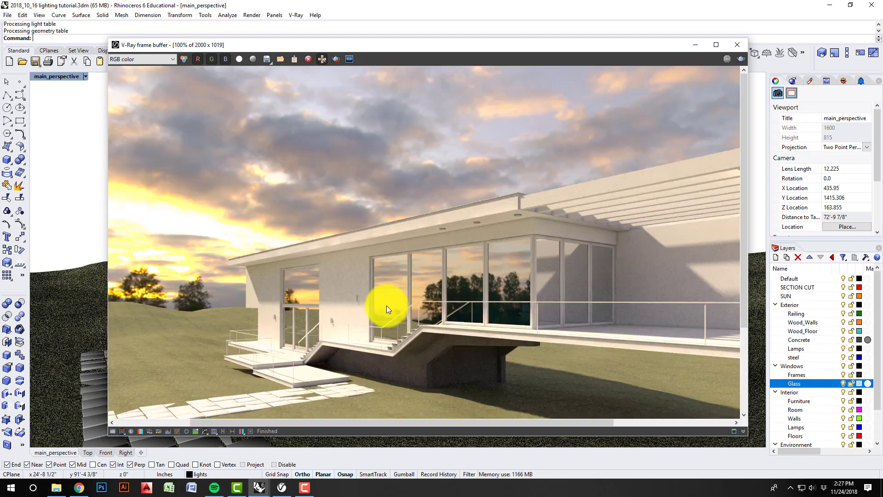
drag(743, 206, 727, 283)
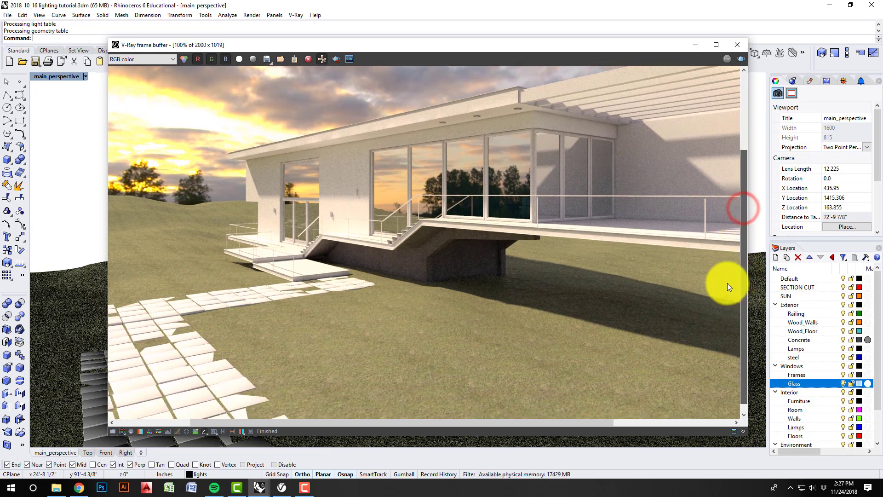
scroll(357, 296, down, 1)
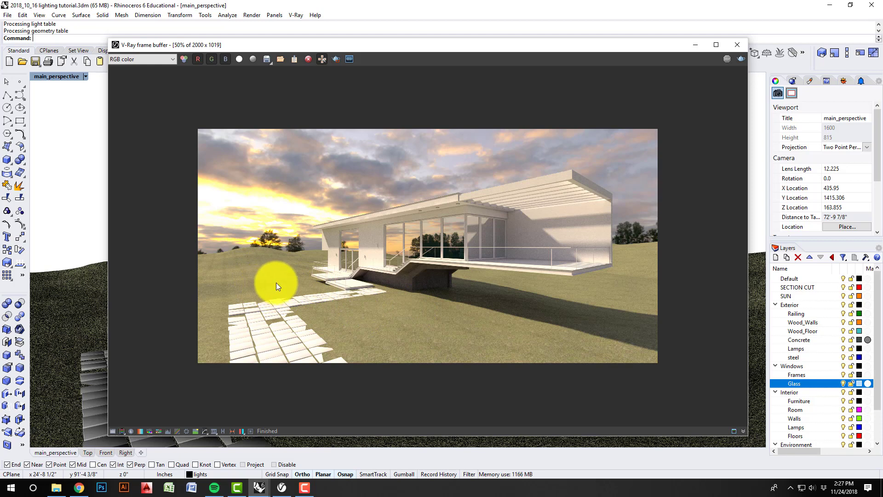
double_click(402, 291)
scroll(403, 278, up, 1)
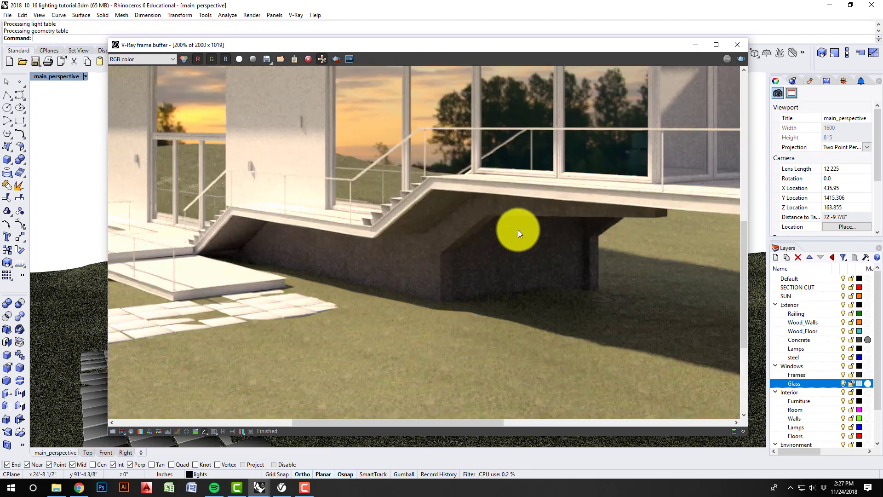
scroll(400, 266, down, 1)
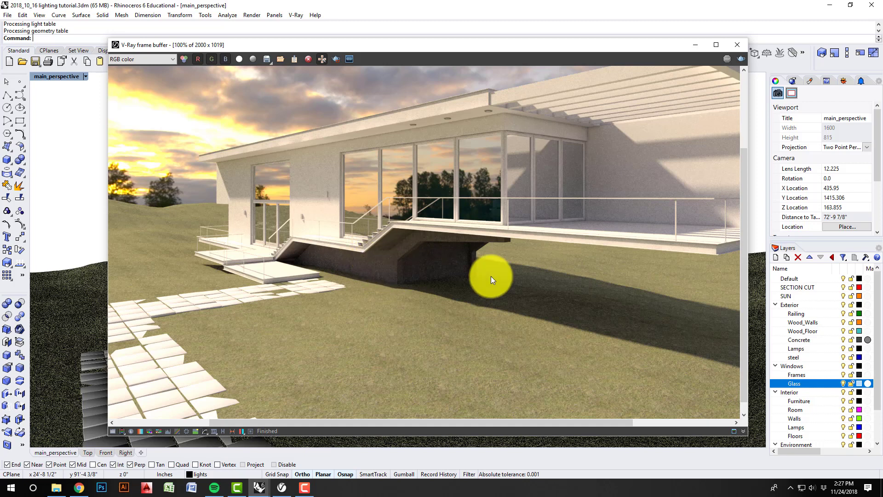
scroll(397, 283, down, 1)
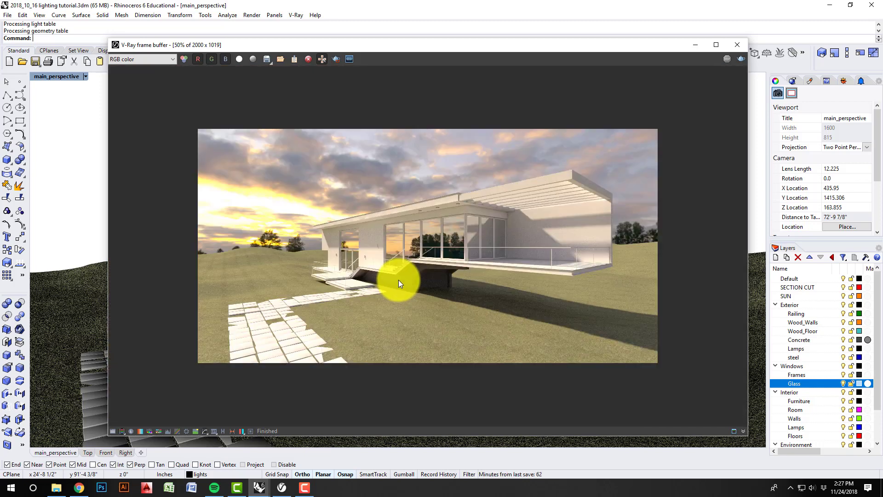
Review the V-Ray renderer and output settings, then minimize the Asset Editor and the frame buffer
drag(640, 44, 632, 71)
click(684, 52)
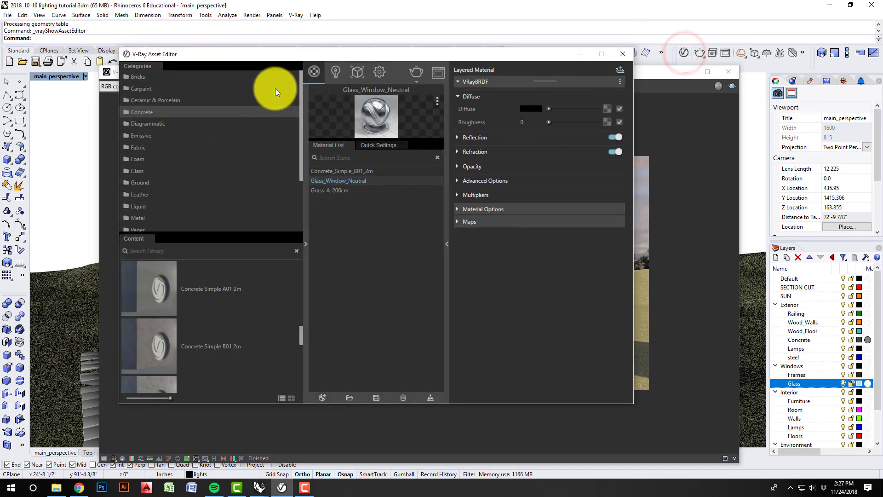
click(381, 69)
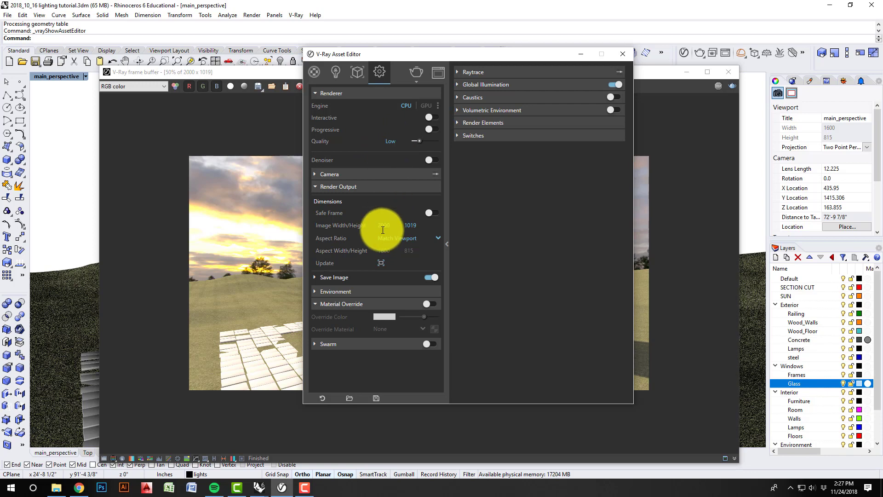
click(582, 54)
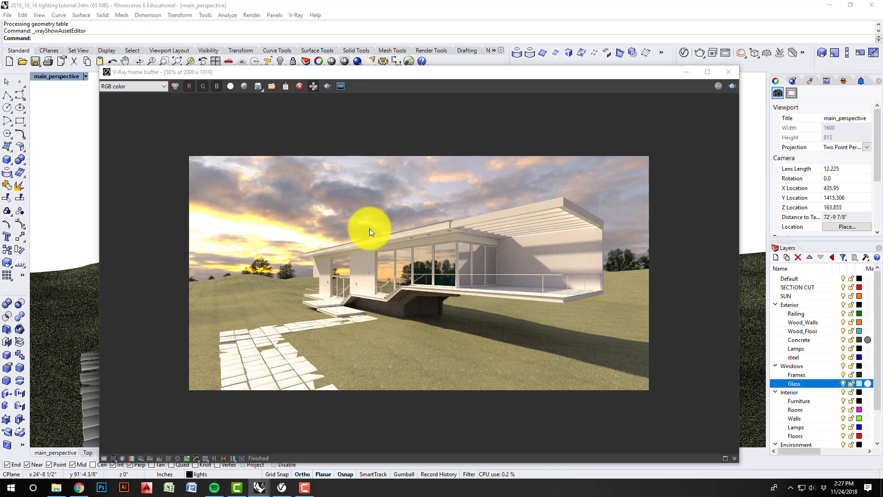
click(684, 75)
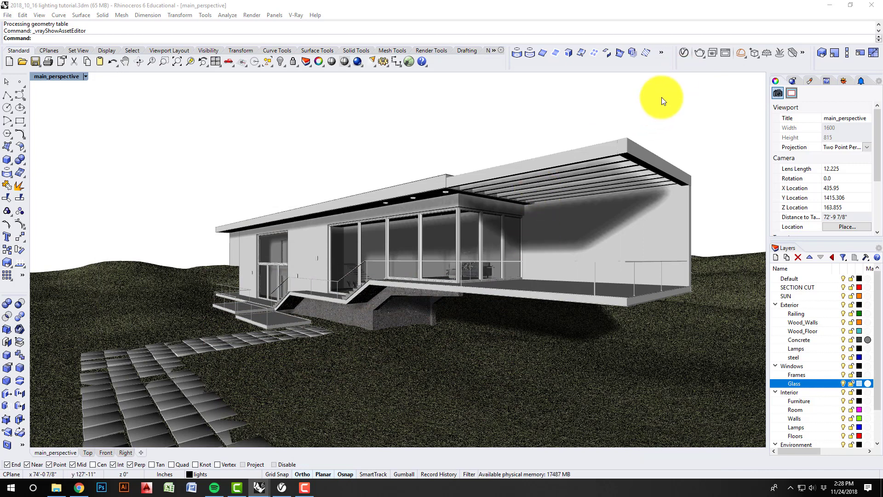
Reopen the V-Ray Asset Editor on its material list and reposition its window over the viewport
click(684, 53)
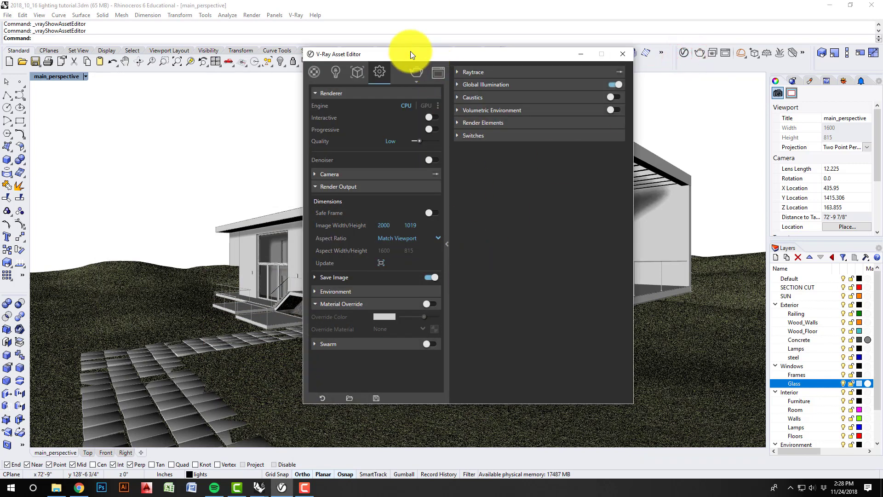
drag(393, 54, 320, 84)
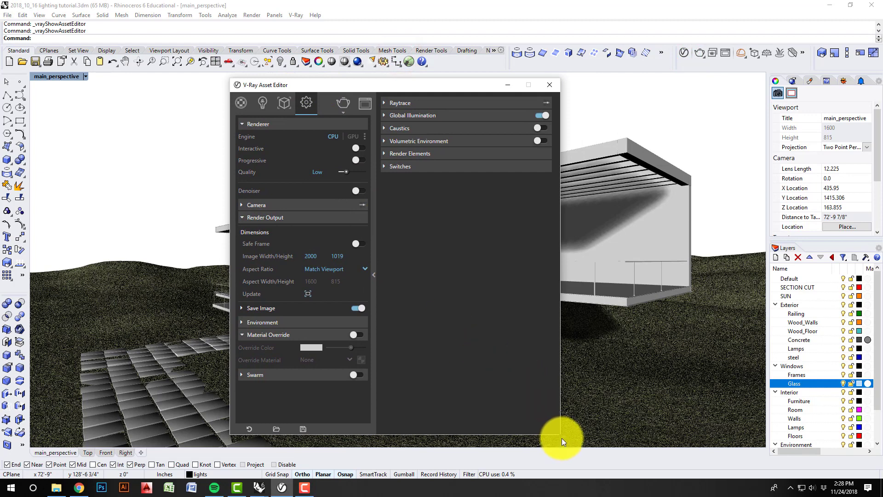
drag(561, 434, 562, 437)
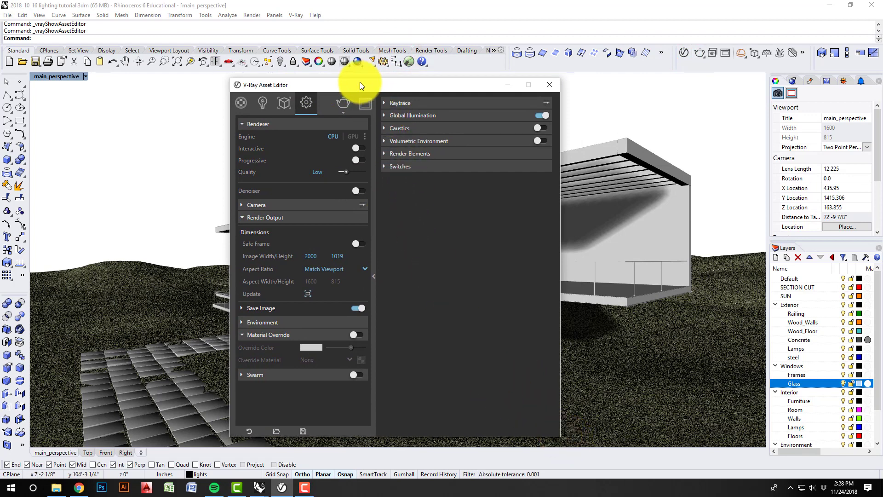
mouse_move(359, 85)
mouse_down()
mouse_move(358, 76)
mouse_move(369, 81)
mouse_up()
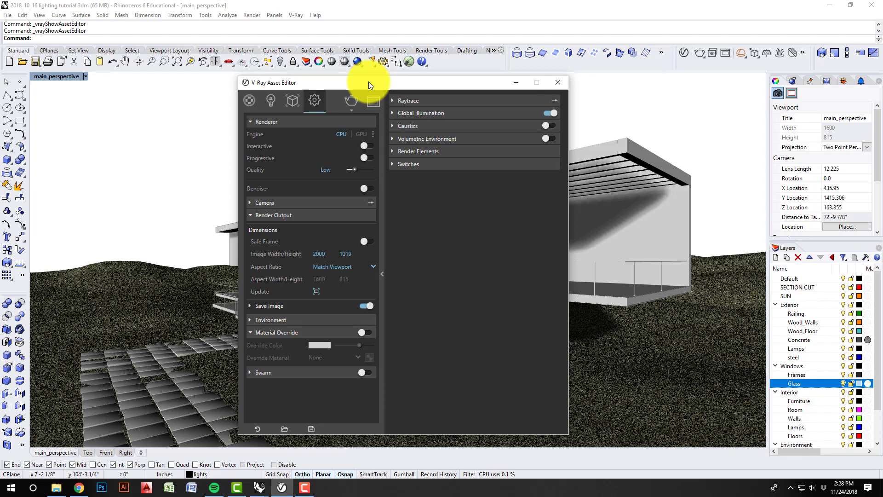
click(250, 100)
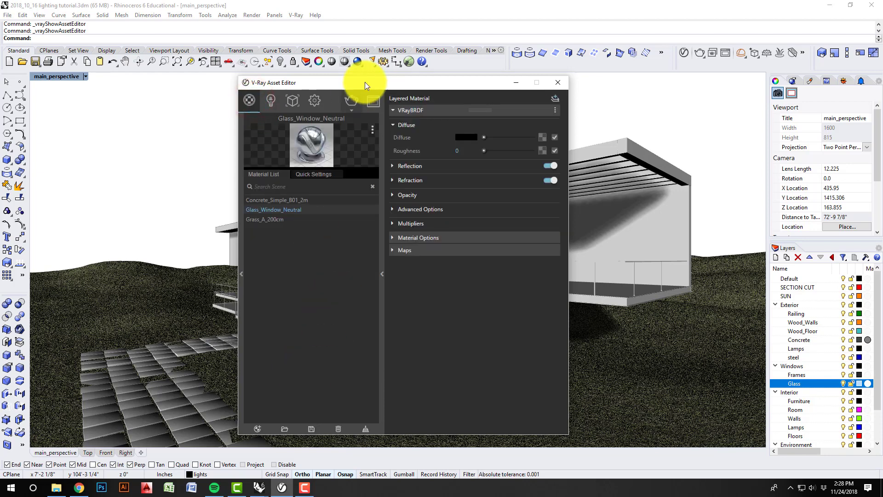
drag(369, 82, 183, 78)
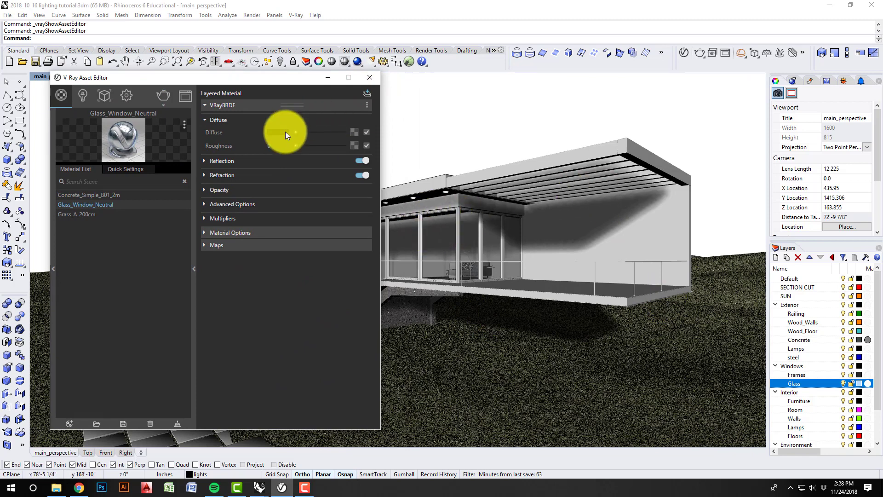
drag(261, 81, 485, 72)
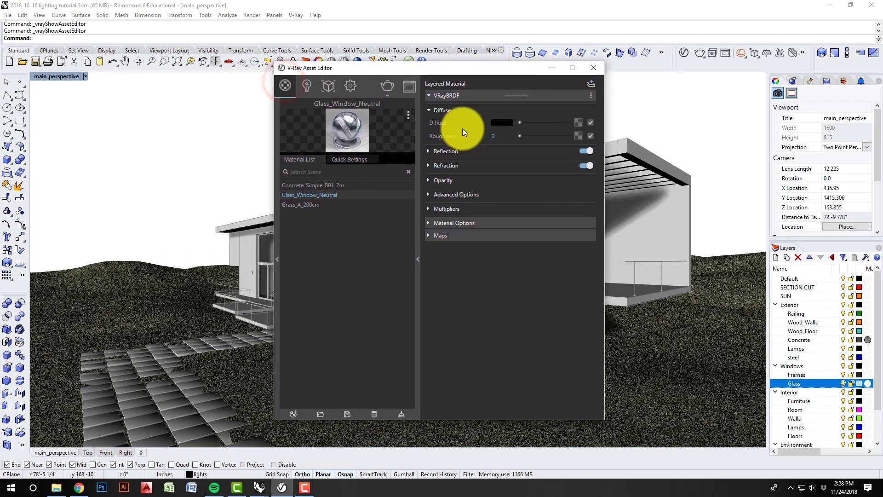
Create a new Generic V-Ray material and rename it Window Frames
click(297, 412)
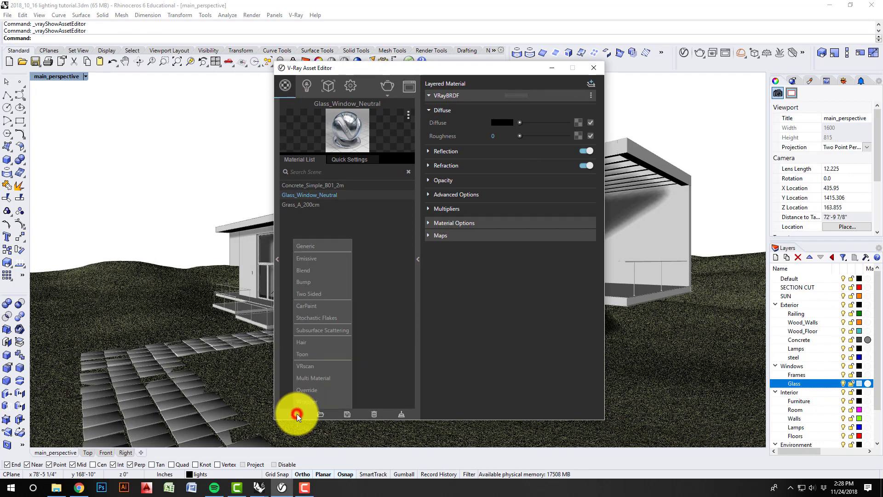
click(310, 247)
click(296, 197)
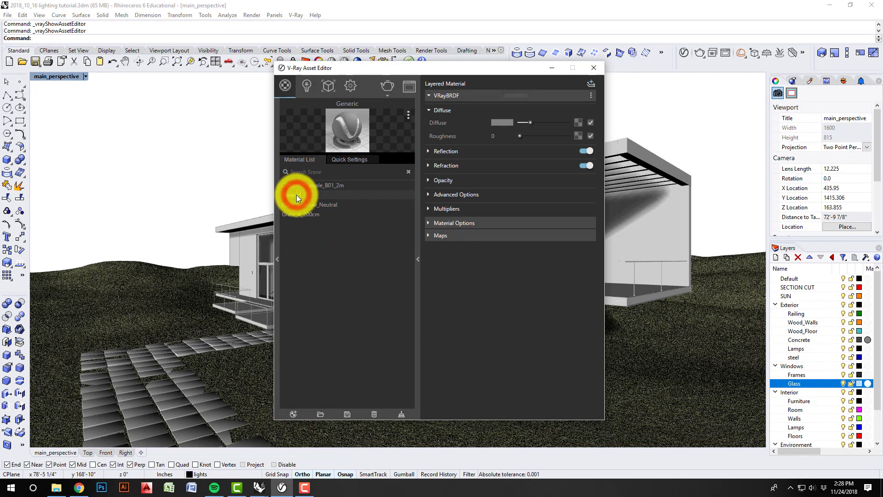
text(W)
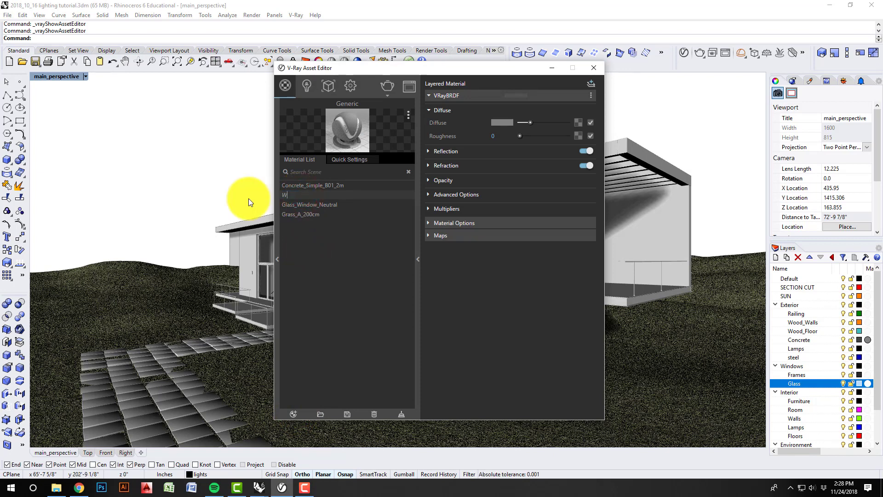
text(indow Frames)
click(302, 246)
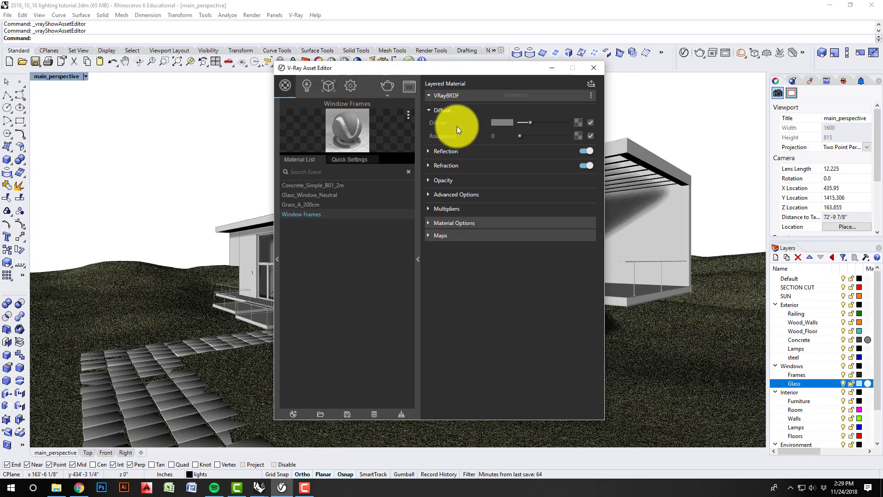
Set the Window Frames diffuse color to a dark gray with R, G and B at 0.135
click(502, 122)
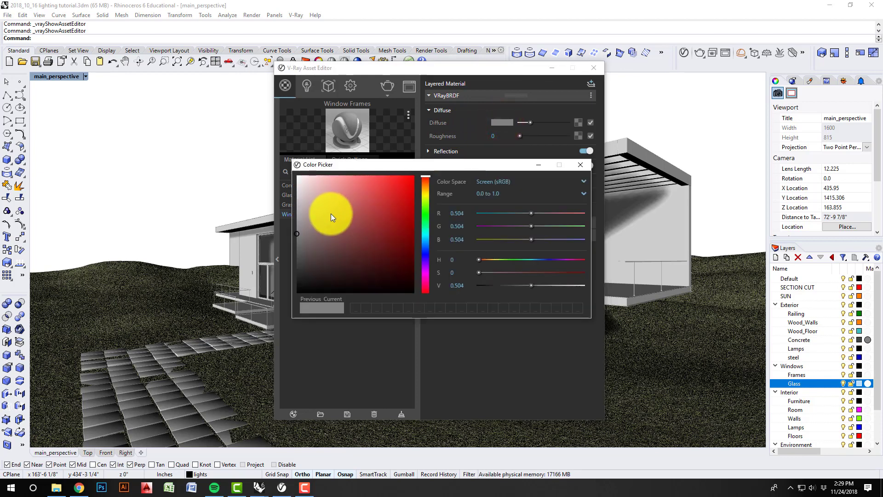
drag(297, 233, 291, 277)
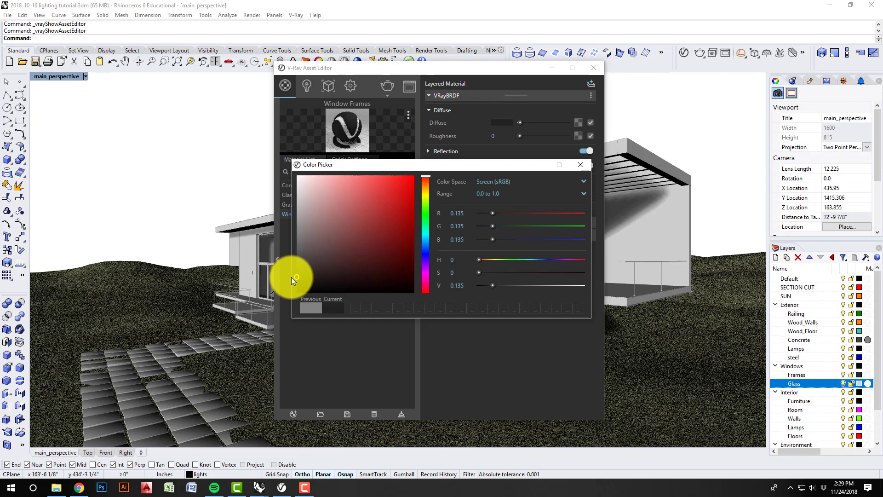
click(582, 165)
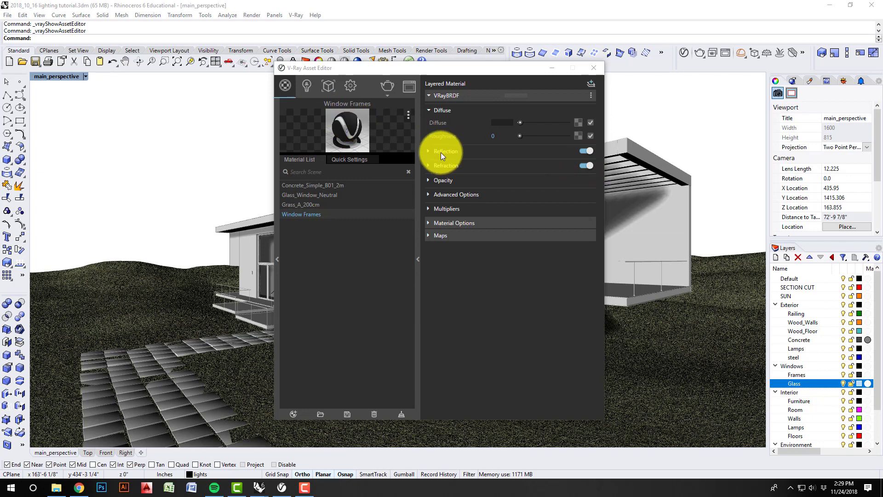
Raise the reflection color of the Window Frames material to full white
click(428, 151)
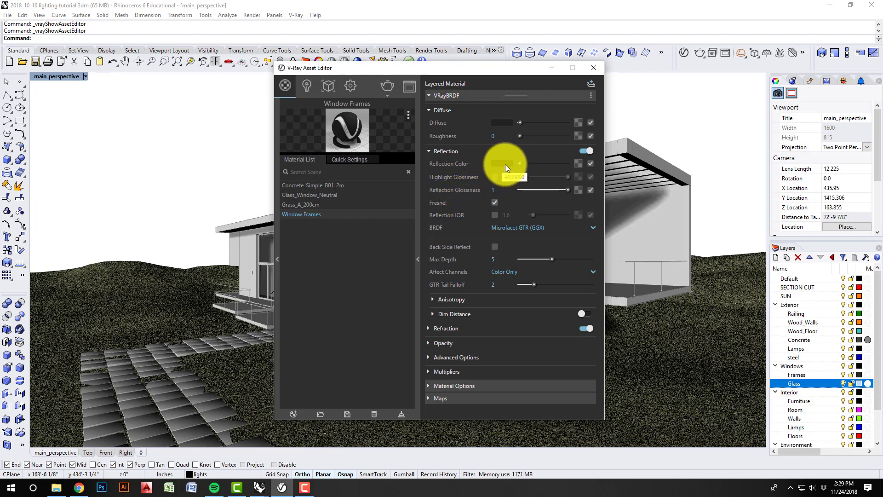
drag(519, 162, 577, 166)
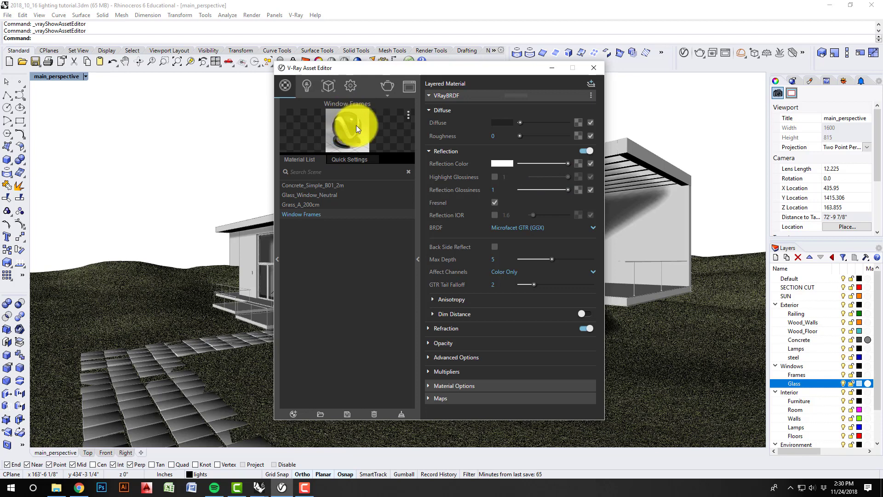
drag(565, 163, 547, 164)
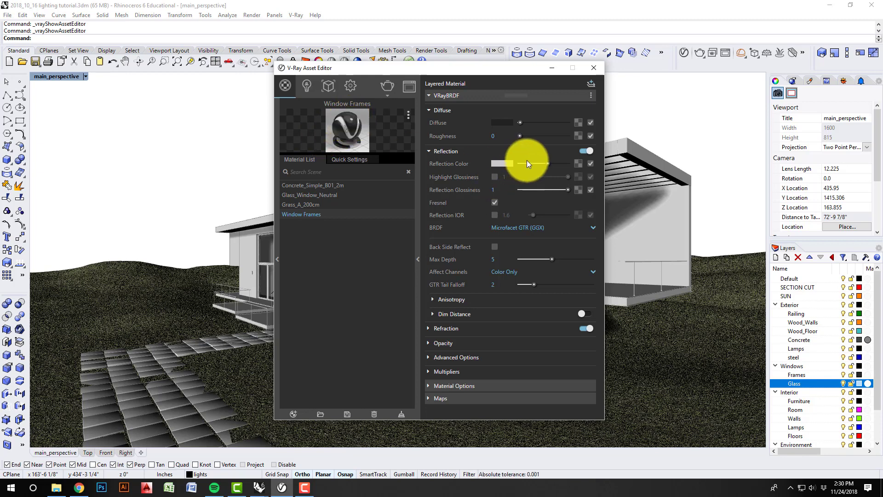
drag(546, 163, 575, 164)
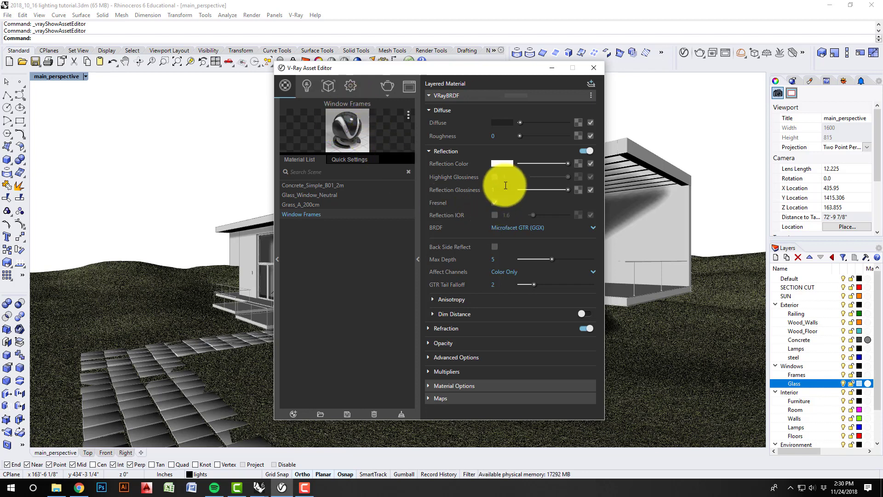
Set the reflection glossiness of the Window Frames material to 0.5
drag(500, 190, 487, 189)
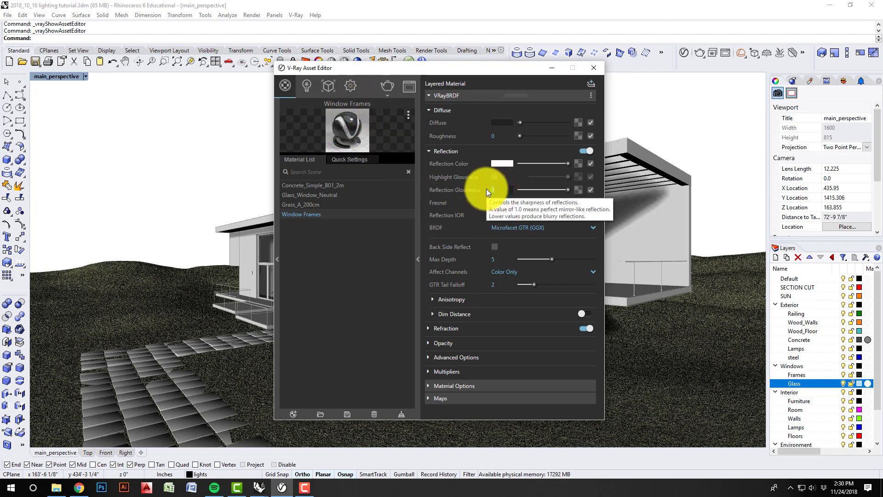
text(.5)
key(Return)
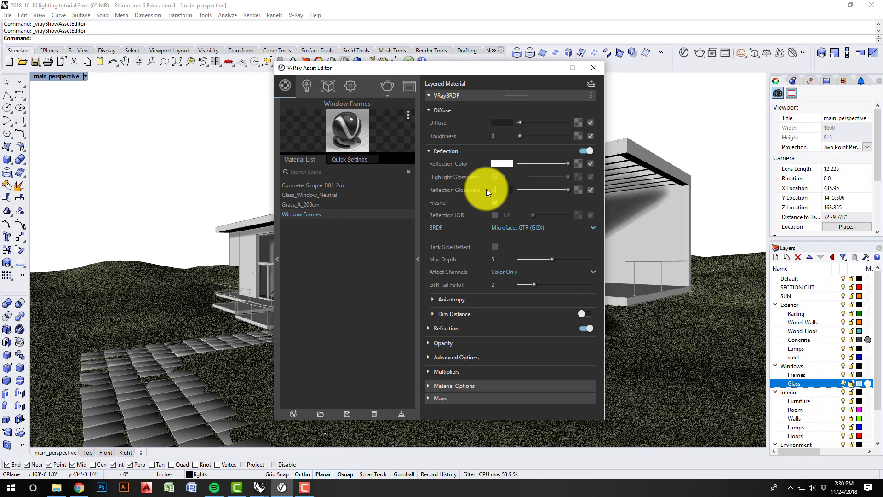
click(551, 197)
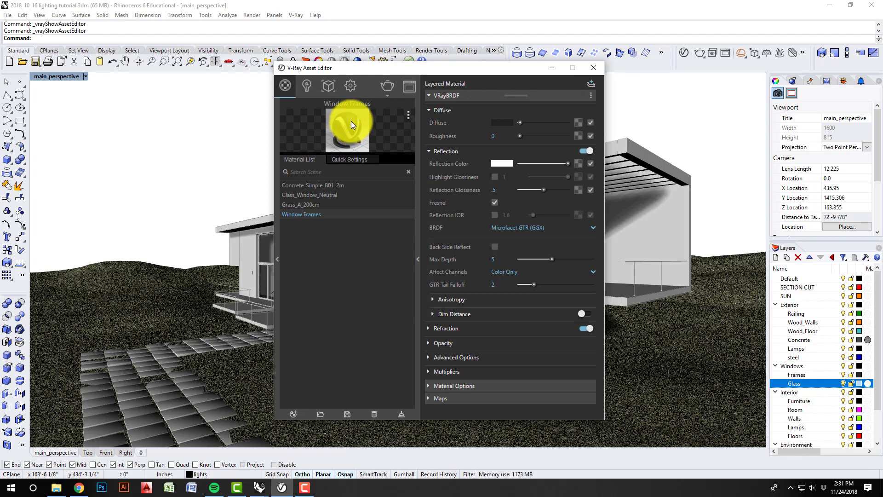
Set the Window Frames reflection glossiness to 0.8 and lower its reflection color to a light gray
drag(498, 190, 492, 190)
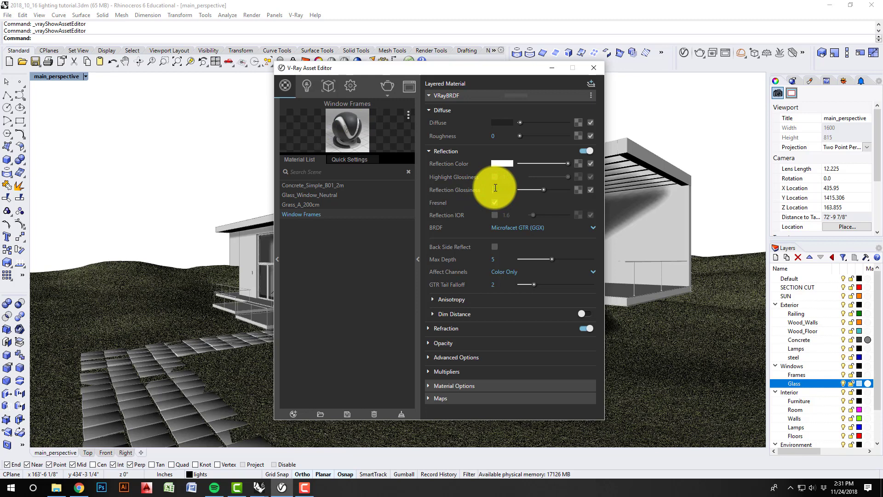
text(.8)
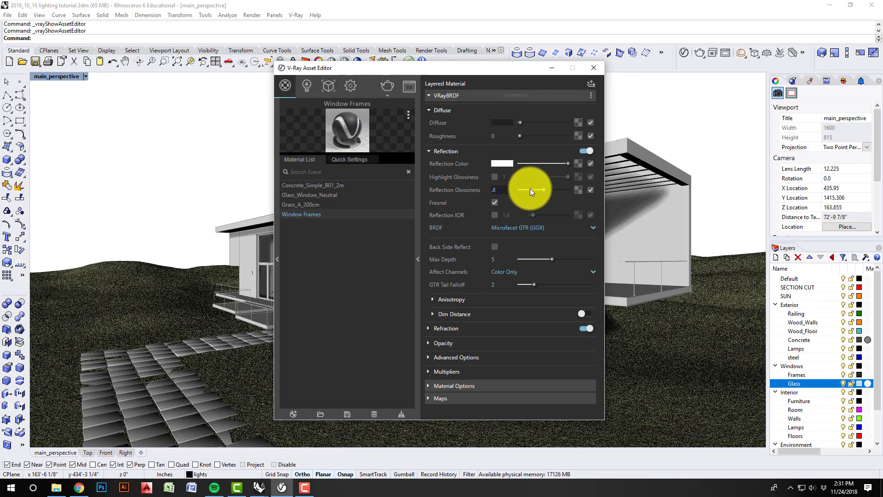
click(537, 150)
click(427, 151)
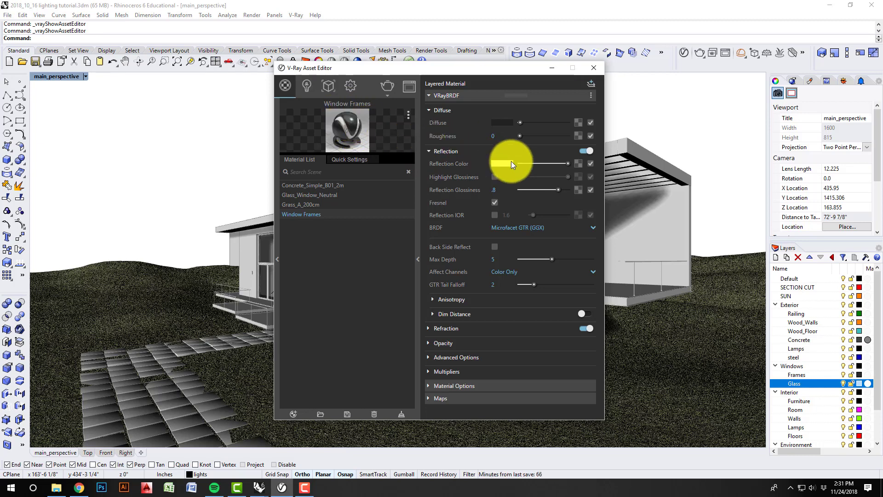
drag(570, 163, 550, 164)
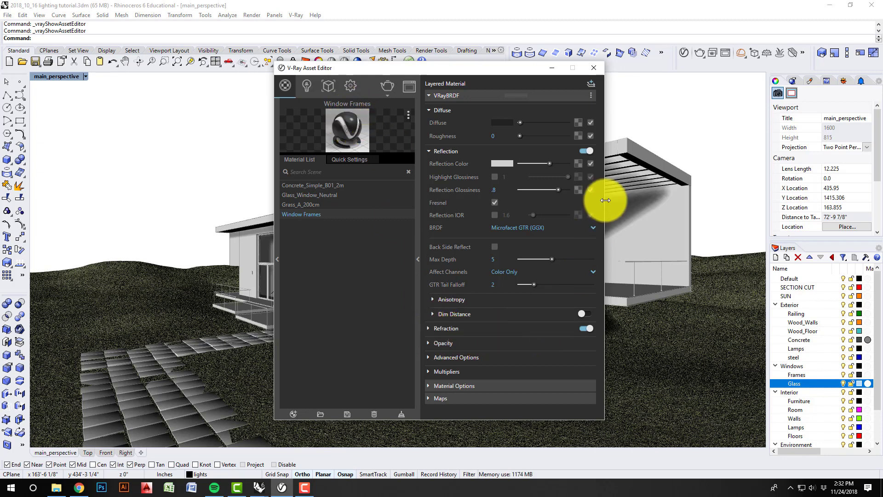
Examine the Window Frames material's Opacity, Advanced Options, Multipliers, Material Options with its ID color, and Maps settings
click(429, 342)
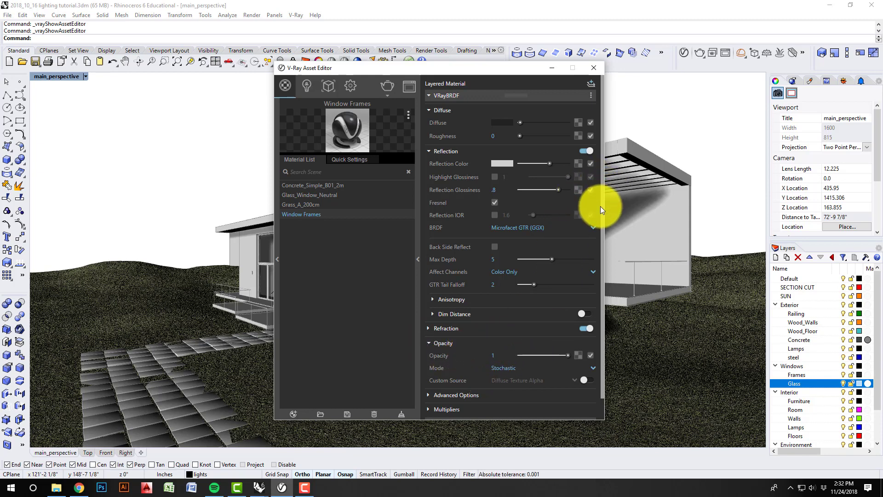
drag(603, 205, 602, 244)
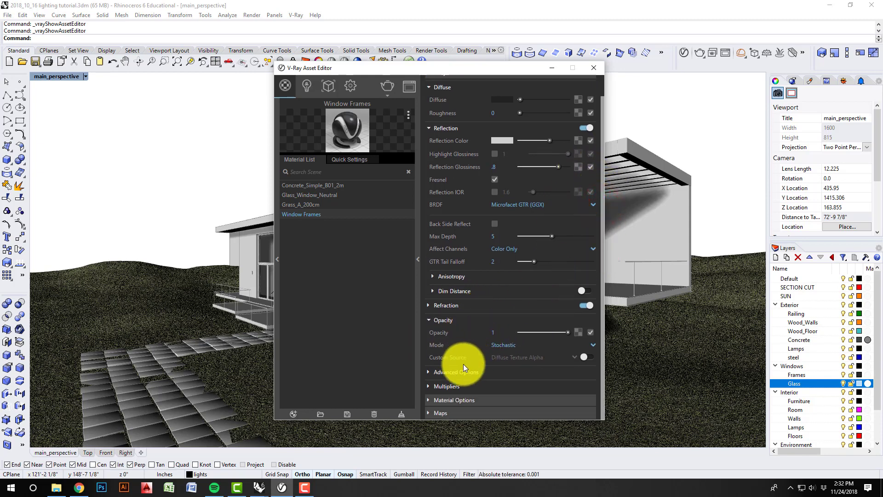
click(426, 371)
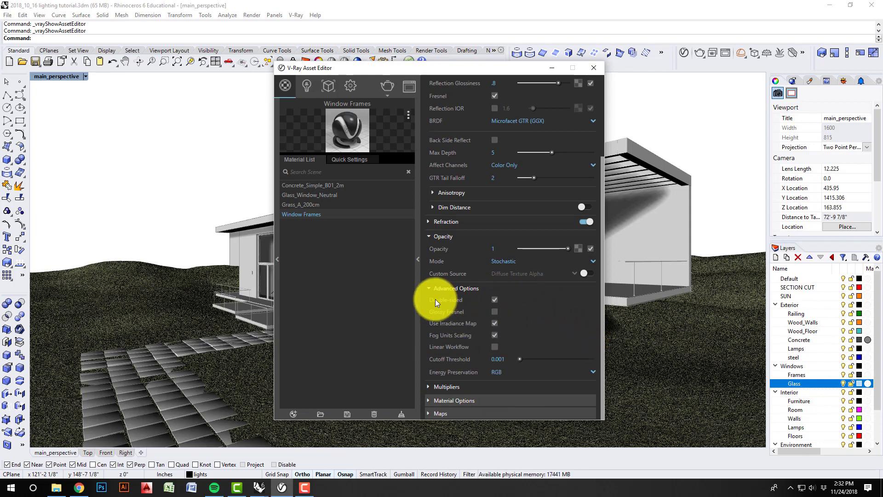
click(429, 288)
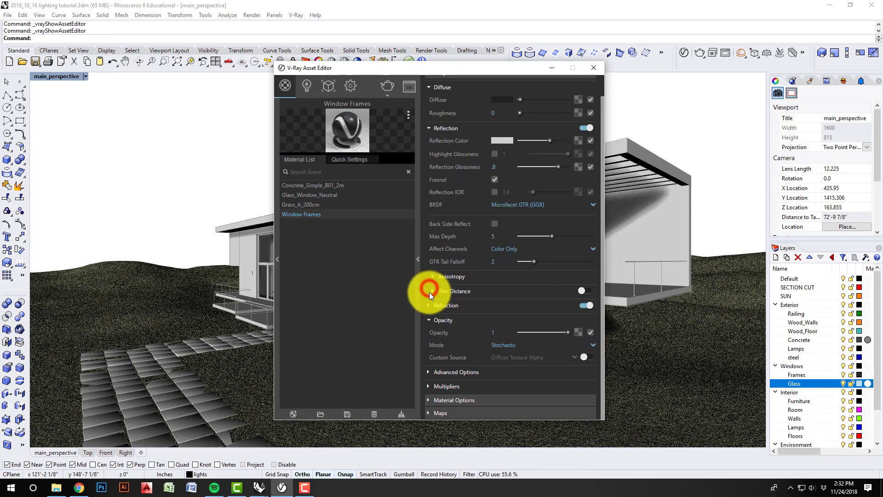
click(430, 321)
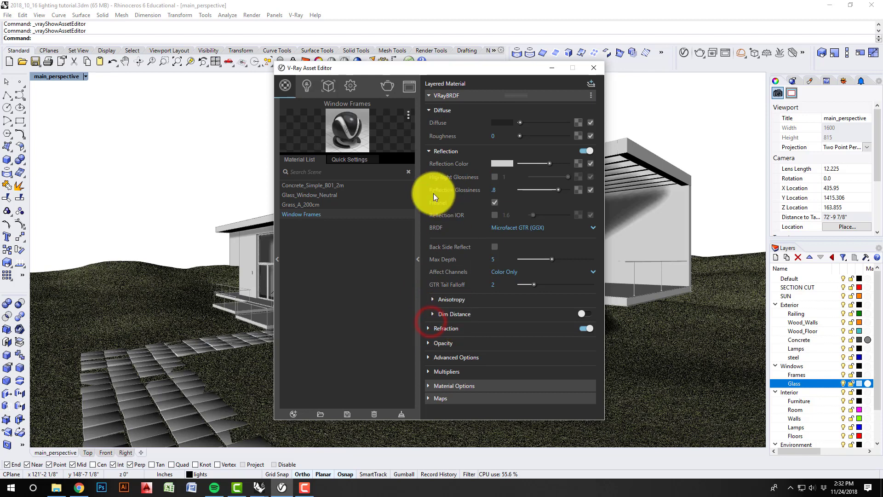
click(429, 152)
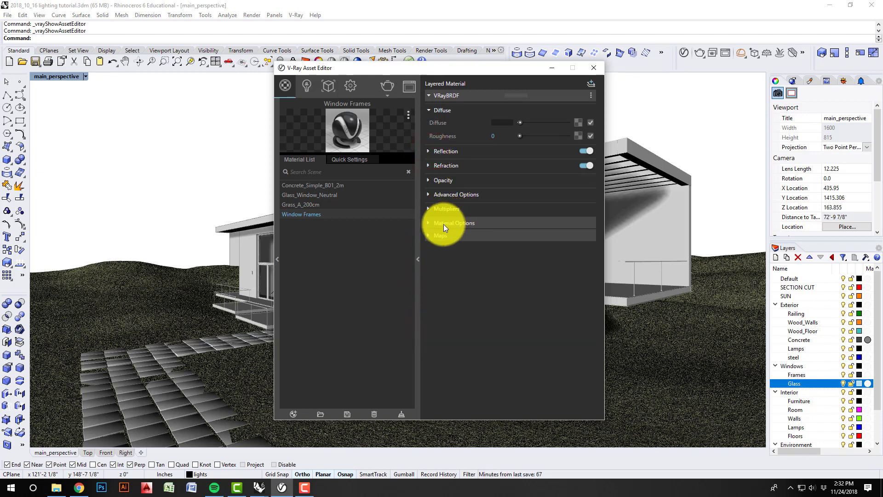
click(430, 208)
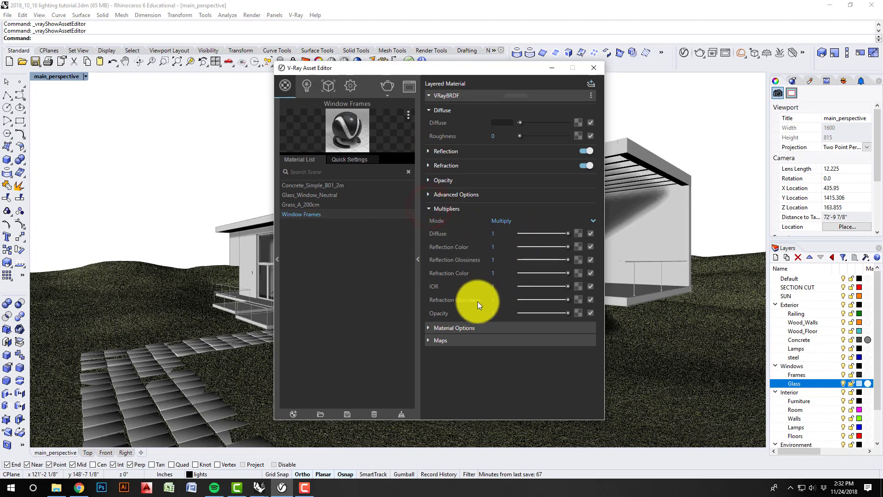
click(429, 207)
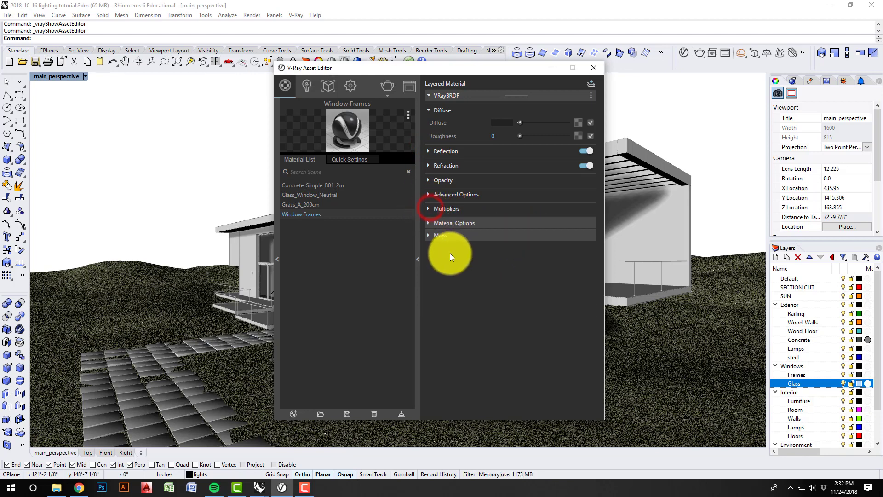
click(428, 223)
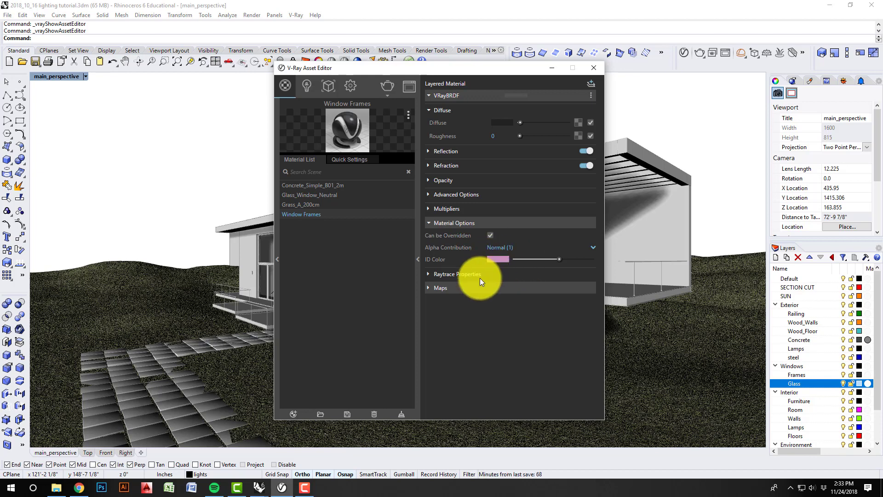
click(495, 259)
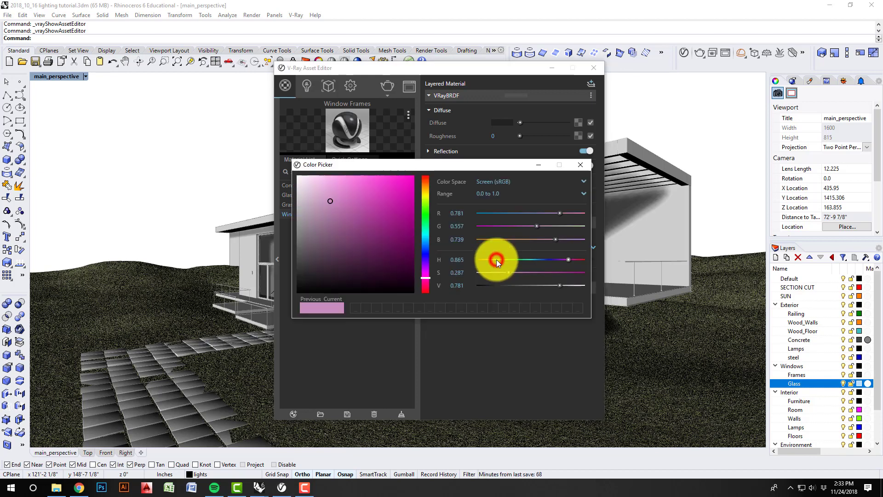
click(580, 166)
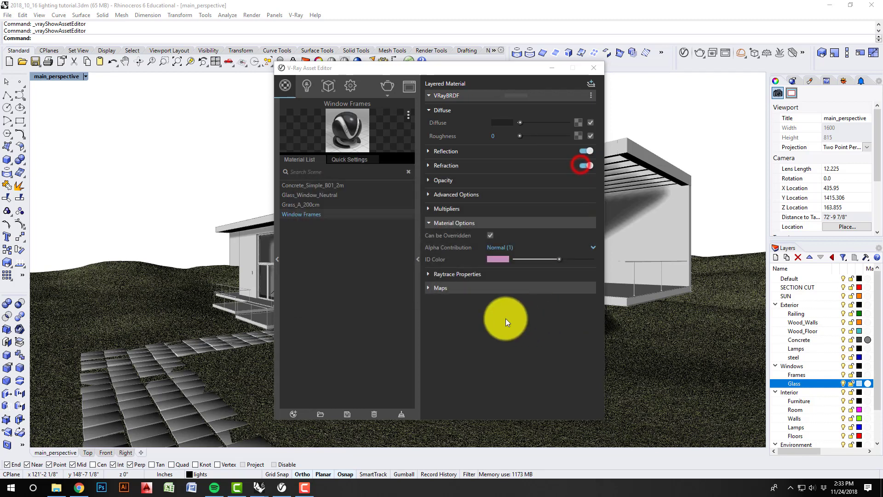
click(427, 286)
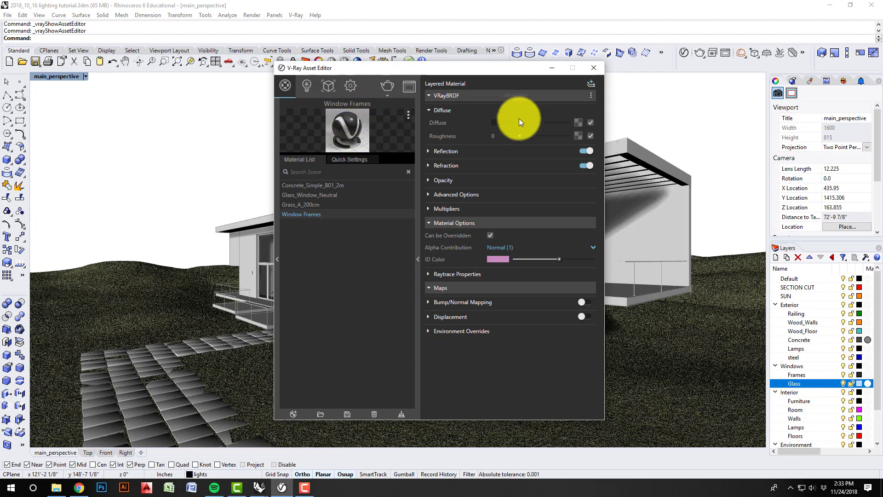
Minimize the Asset Editor and assign the V-Ray material Window Frames to the Frames layer under Windows
click(552, 70)
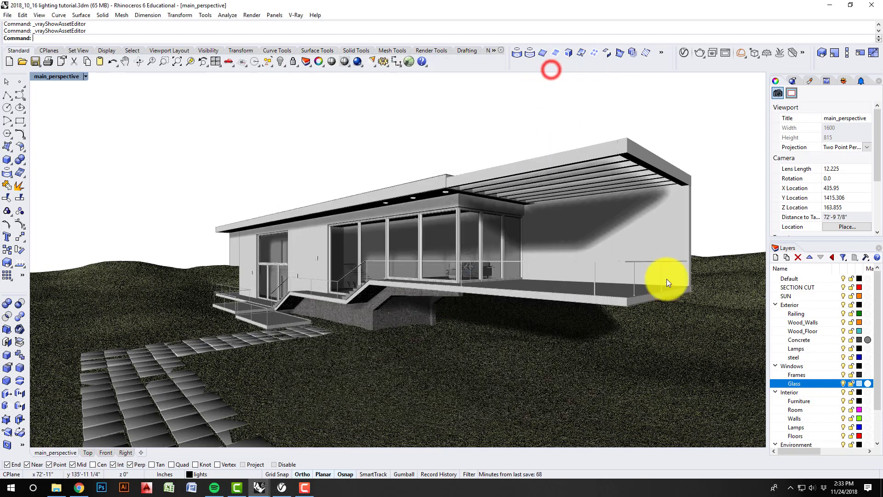
click(797, 376)
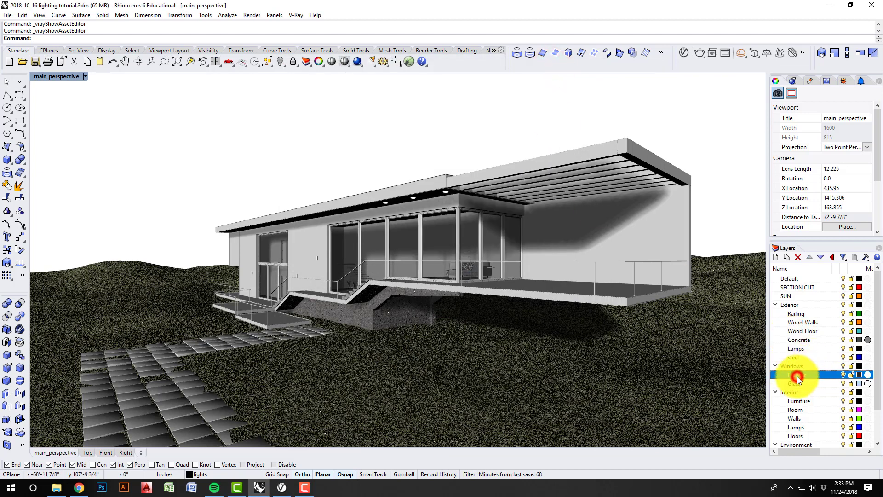
click(868, 374)
click(745, 115)
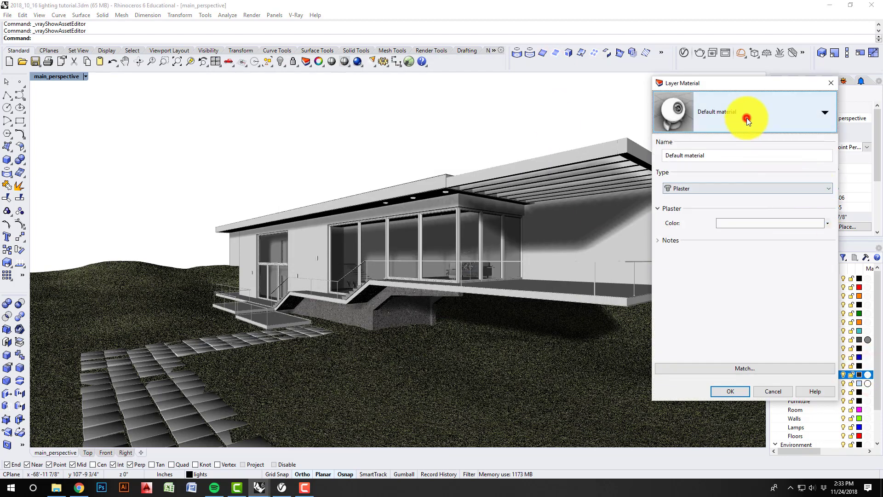
click(726, 165)
click(749, 129)
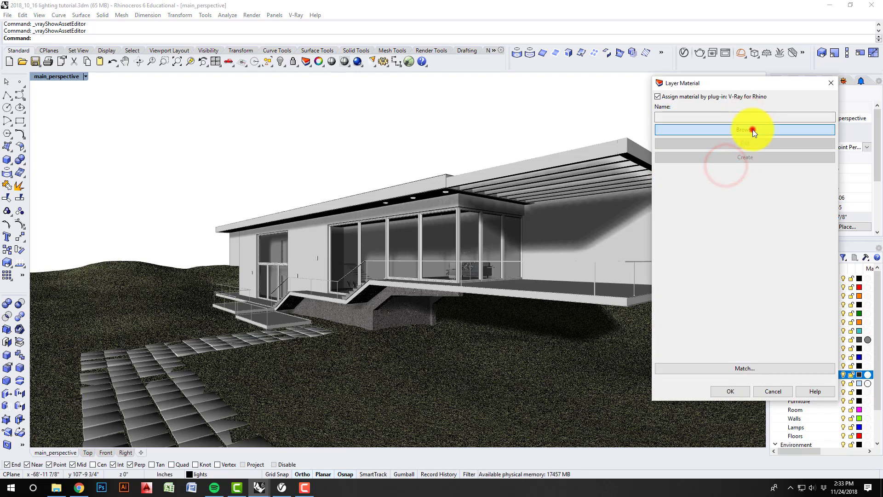
click(498, 238)
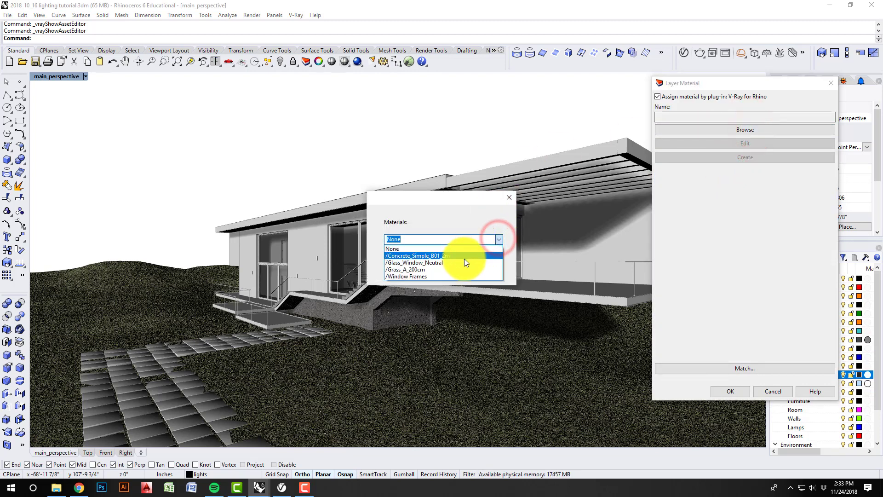
click(453, 275)
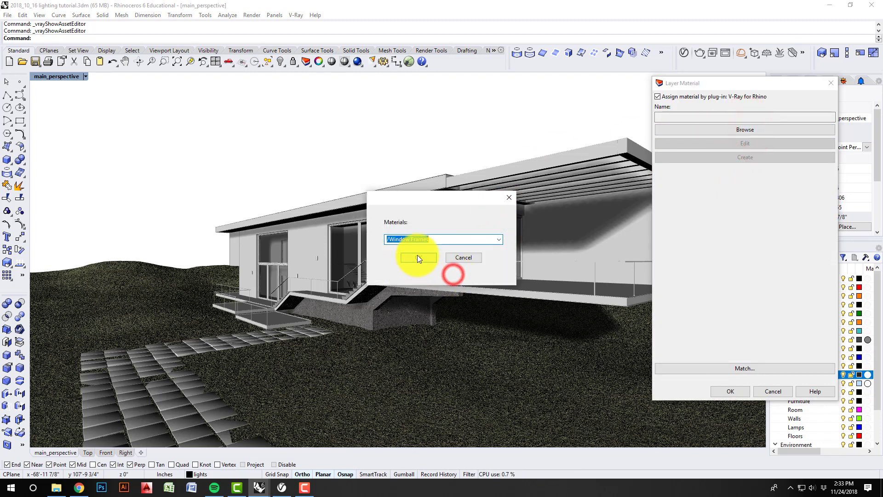
click(418, 254)
click(730, 391)
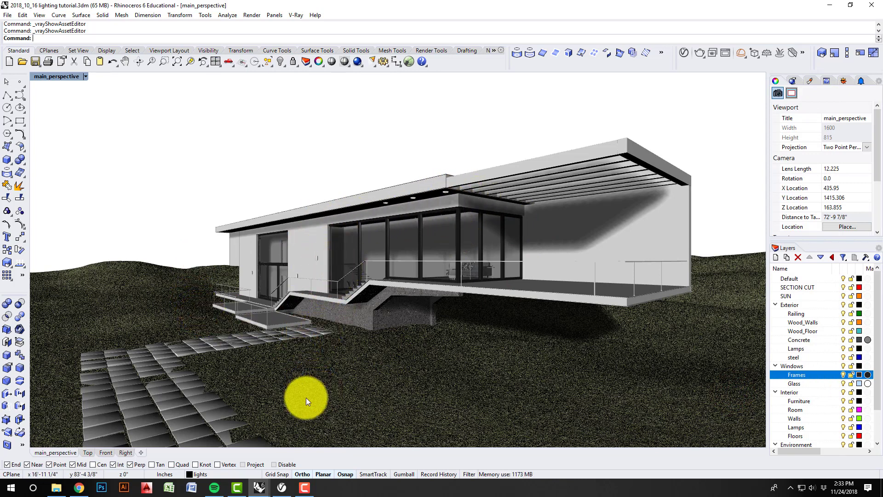
Bring the V-Ray Asset Editor back up and reposition its window over the viewport
mouse_move(264, 487)
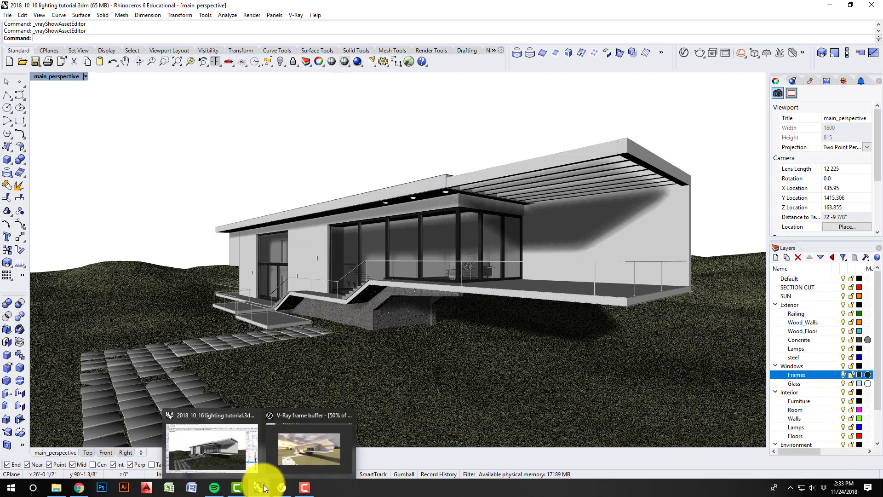
click(233, 445)
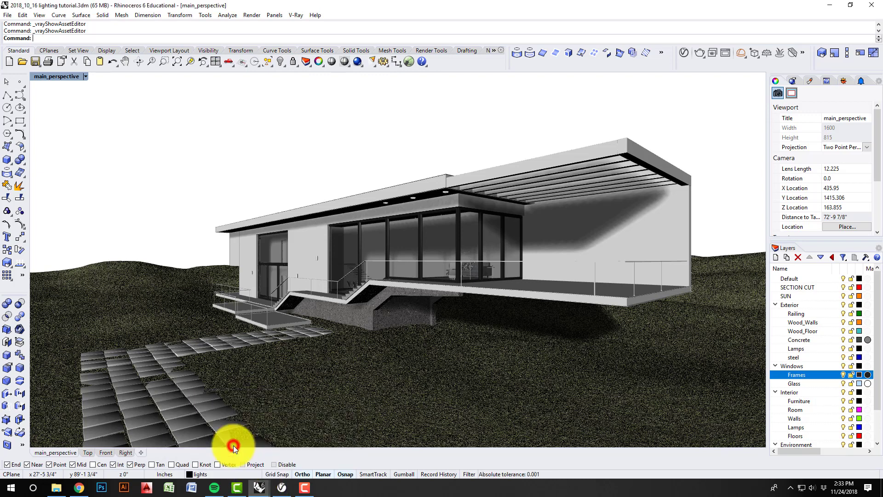
click(686, 48)
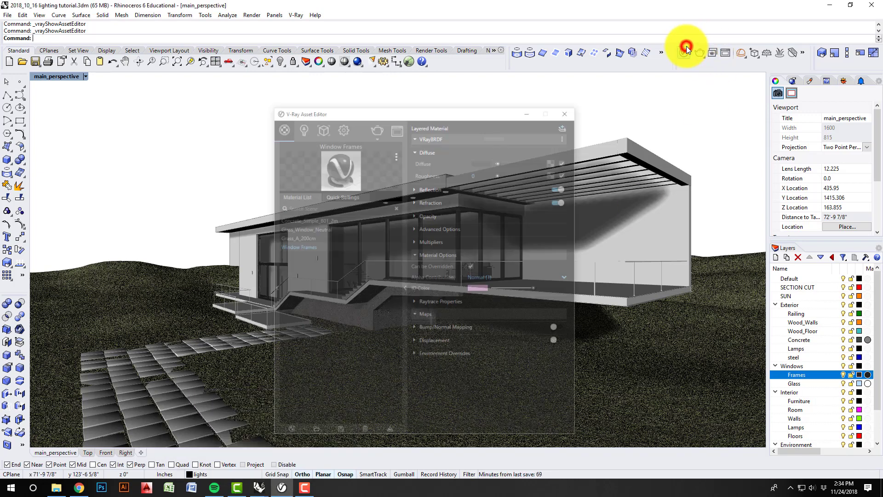
drag(480, 69, 304, 73)
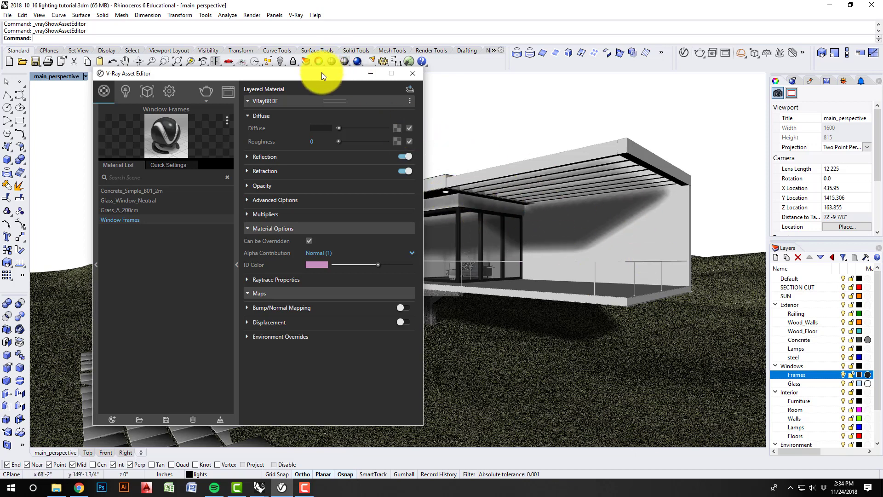
drag(322, 73, 417, 84)
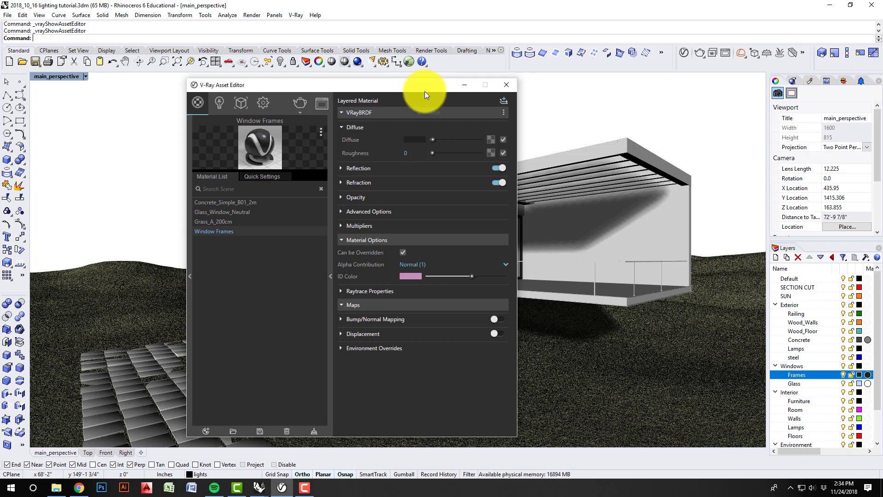
Switch to Photoshop and dismiss its Welcome window to leave an empty workspace
mouse_move(422, 87)
mouse_down()
mouse_move(440, 85)
mouse_move(430, 85)
mouse_up()
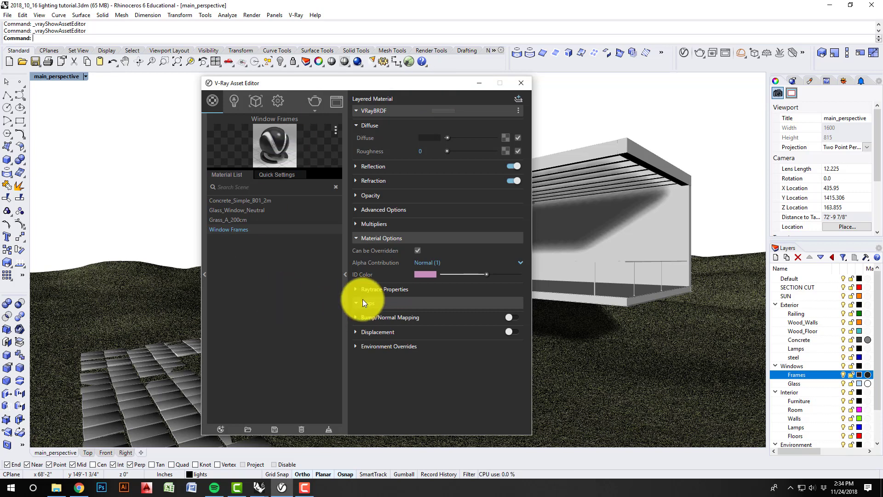
click(102, 491)
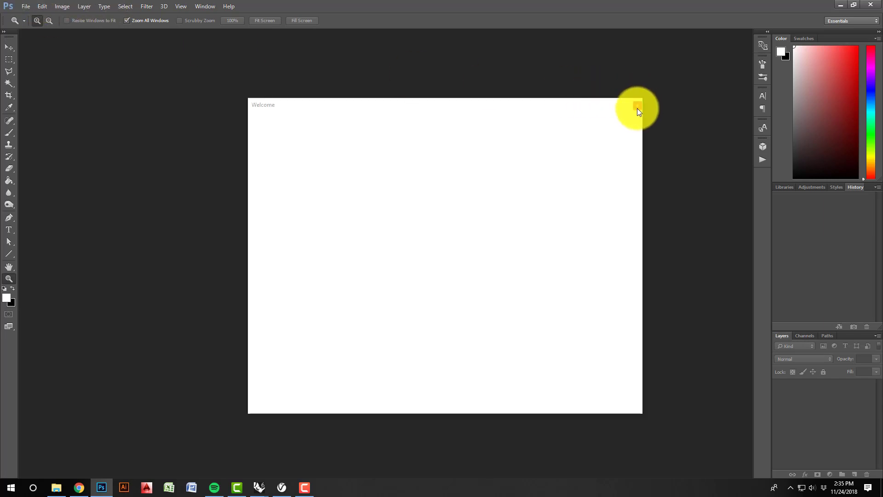
click(637, 106)
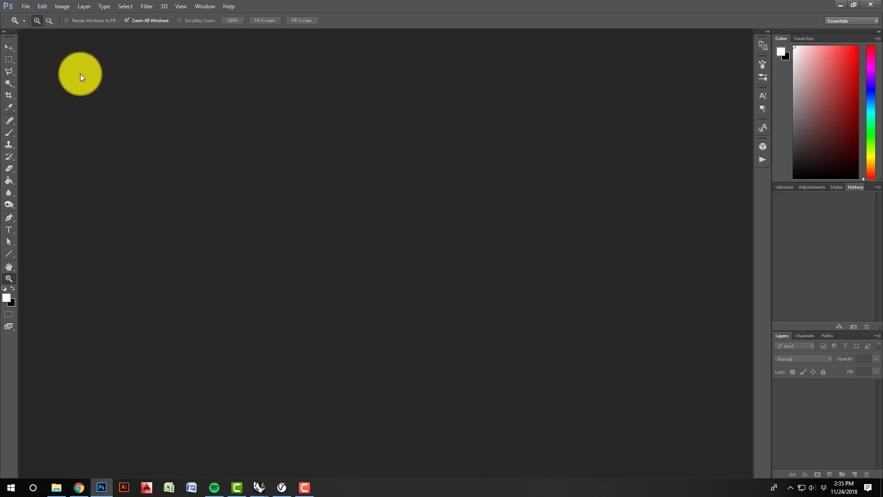
Return to the Rhino model and bring up the V-Ray Asset Editor, placing it over the middle of the viewport
click(259, 487)
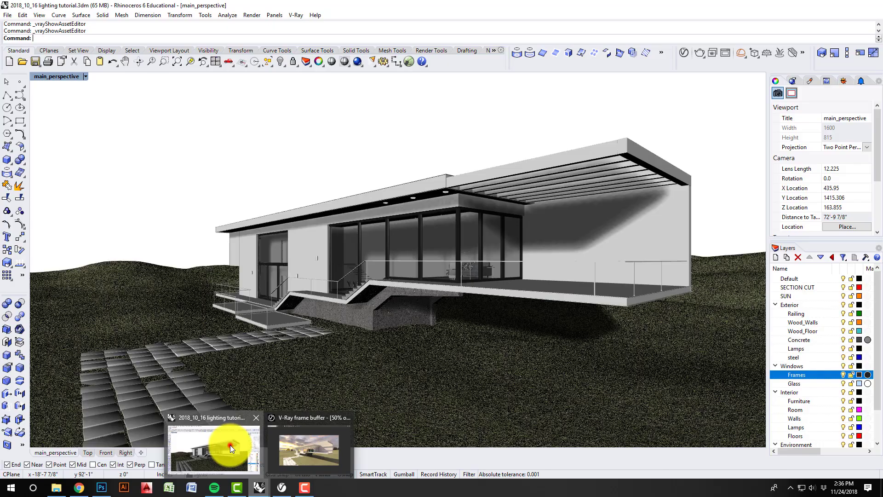
click(230, 445)
click(684, 52)
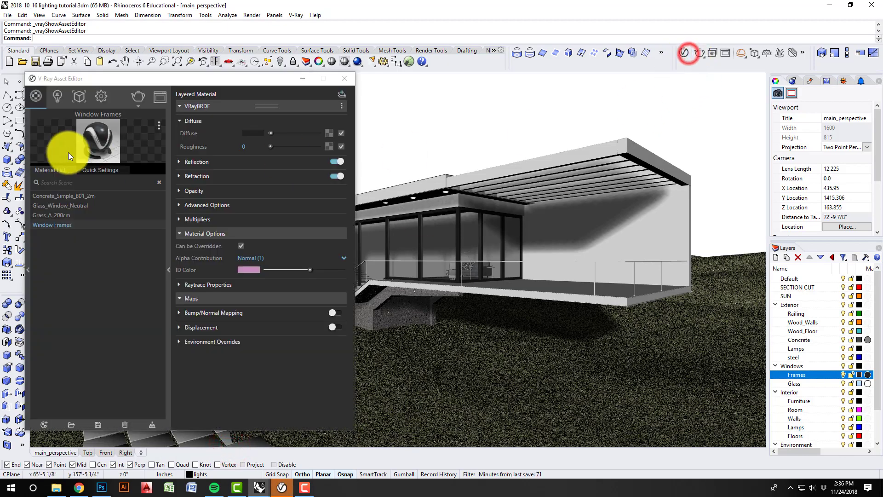
drag(133, 81, 383, 70)
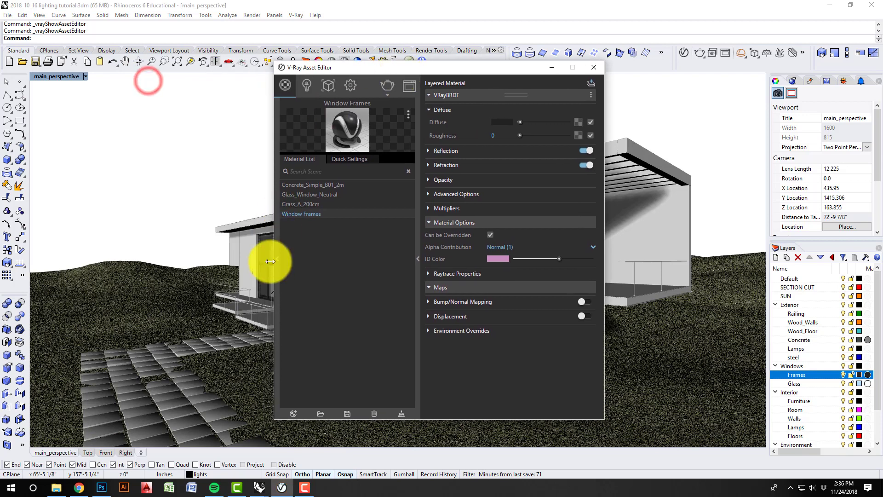
Examine the Wood Planks materials in the V-Ray library's Wood & Laminate category, then minimize the Asset Editor
click(276, 258)
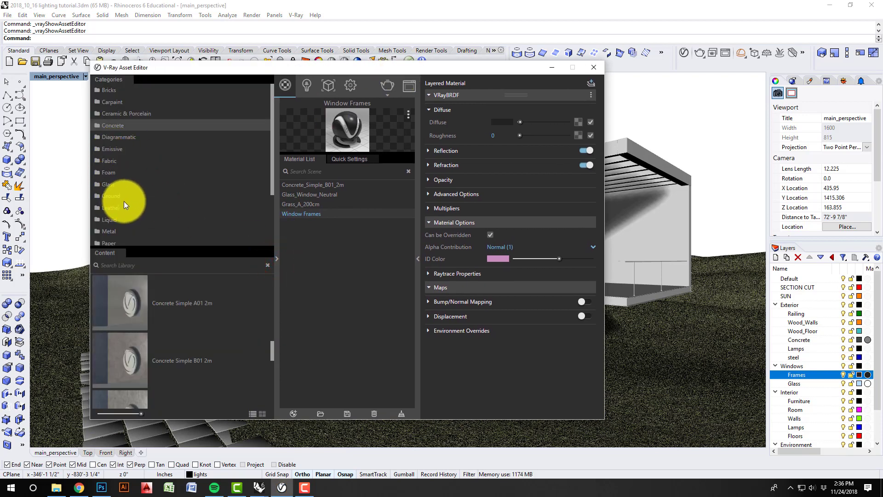
scroll(123, 201, down, 3)
click(129, 239)
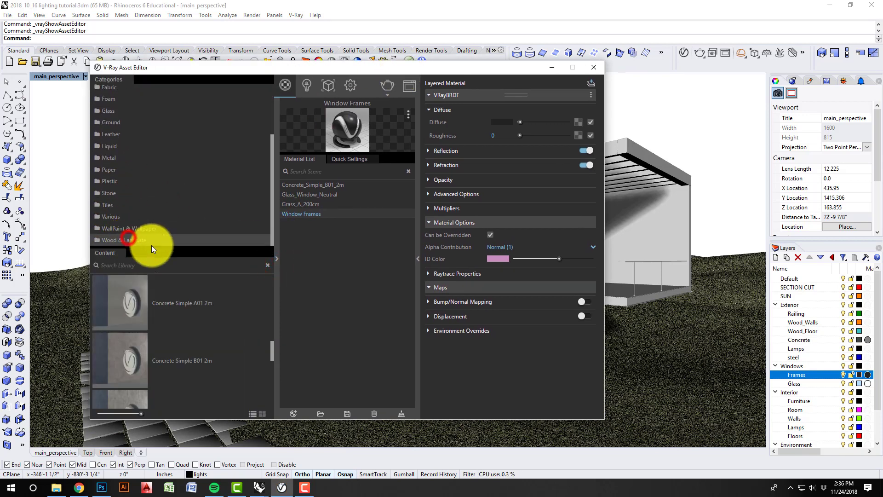
drag(272, 299, 266, 408)
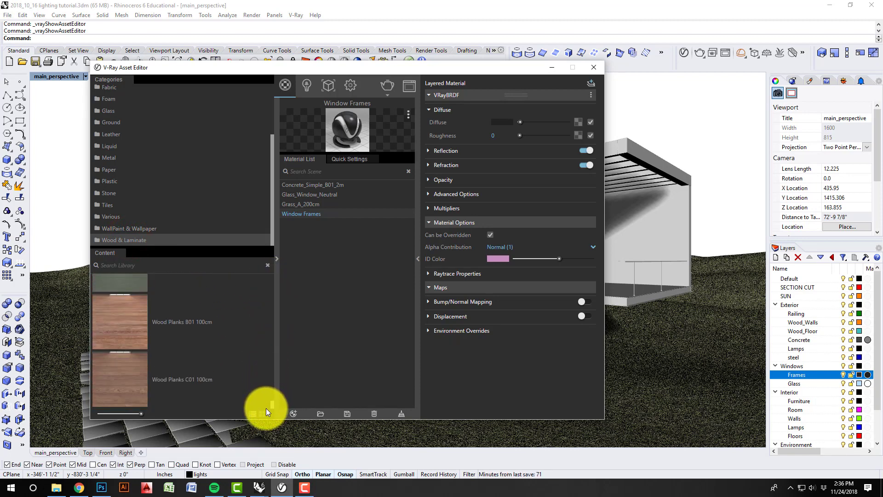
click(133, 393)
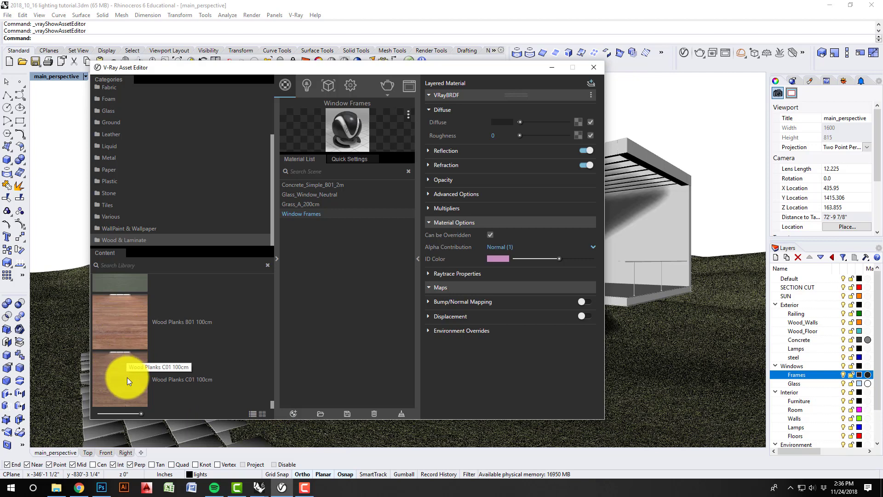
click(272, 403)
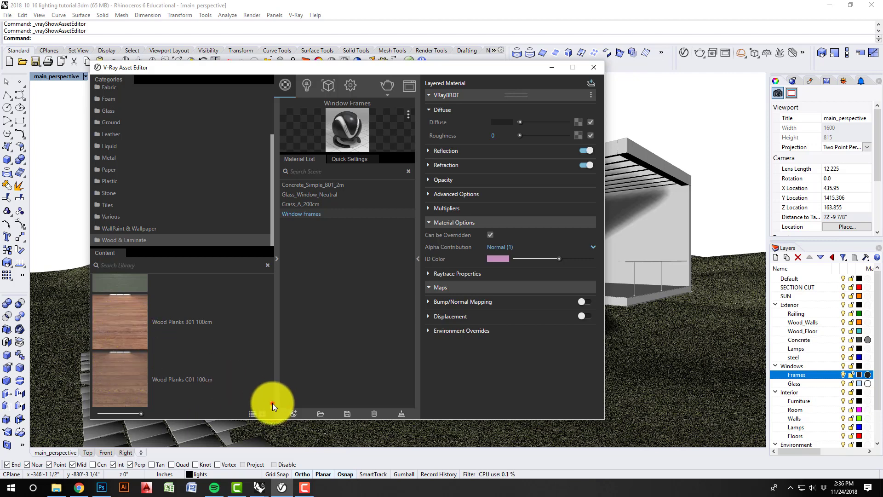
drag(272, 403, 273, 396)
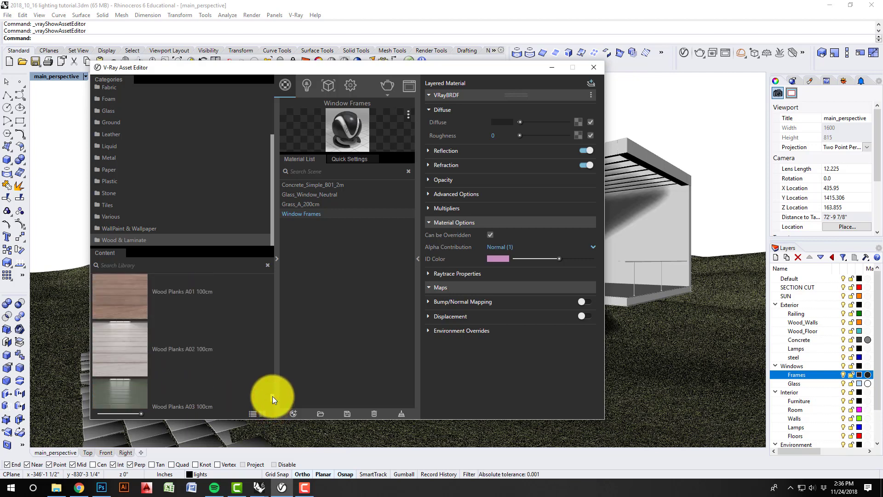
click(548, 67)
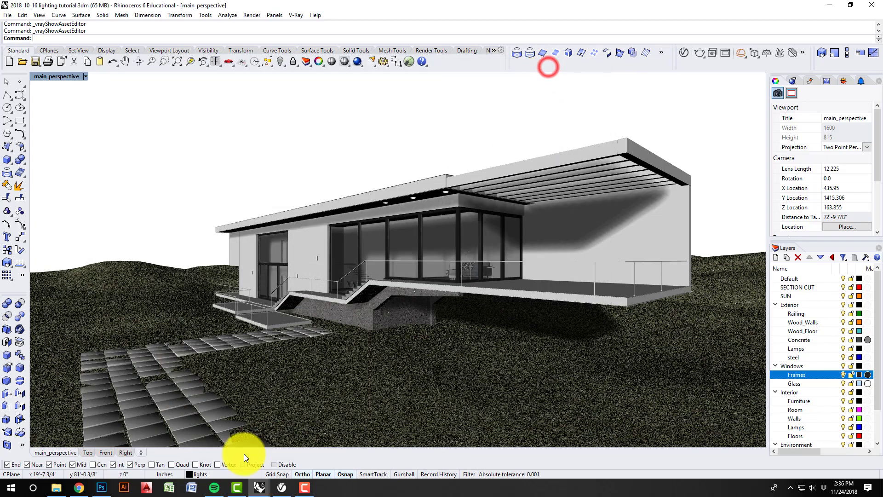
Switch to Photoshop and open 173_wood decking texture-seamless.JPG from the workshop's maps folder
click(101, 487)
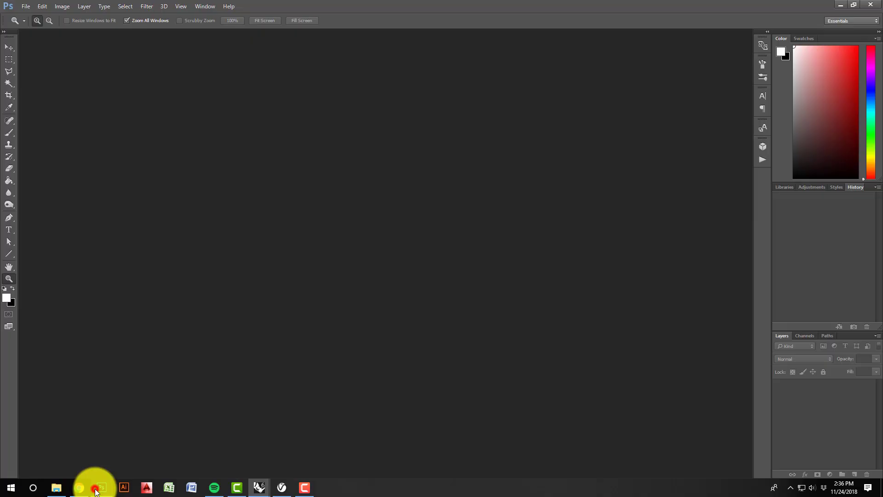
click(26, 6)
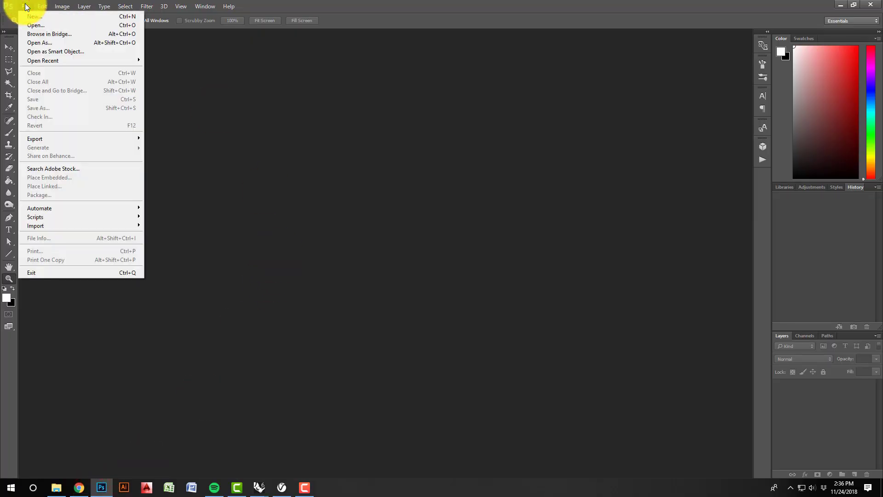
click(41, 27)
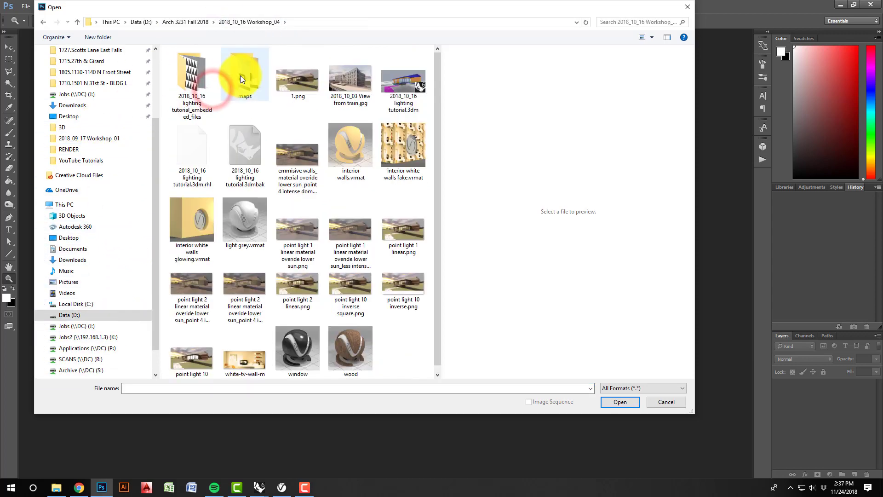
double_click(240, 75)
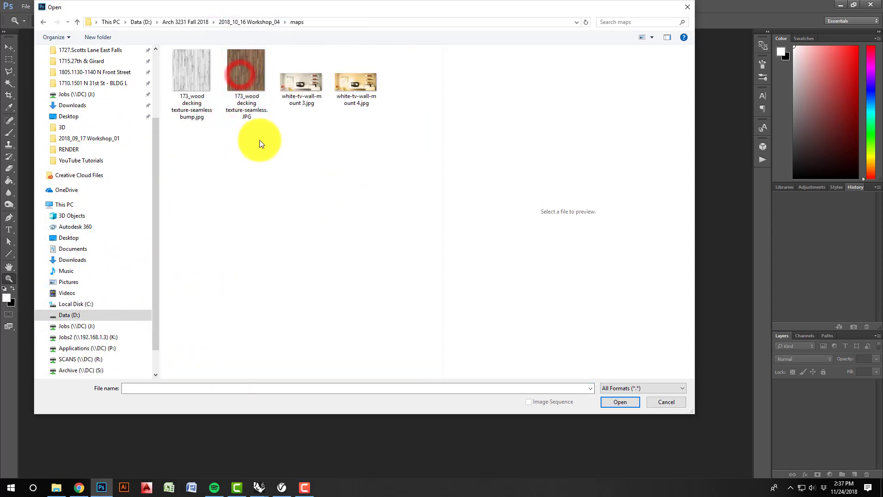
click(245, 76)
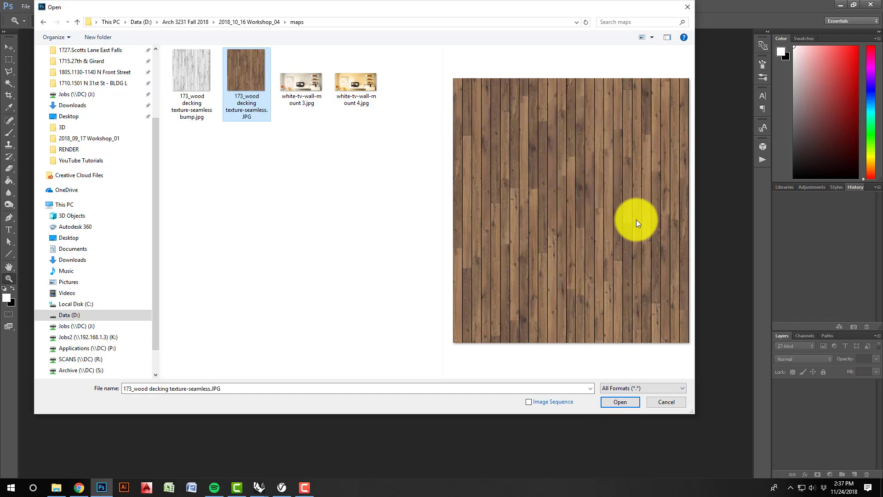
click(621, 403)
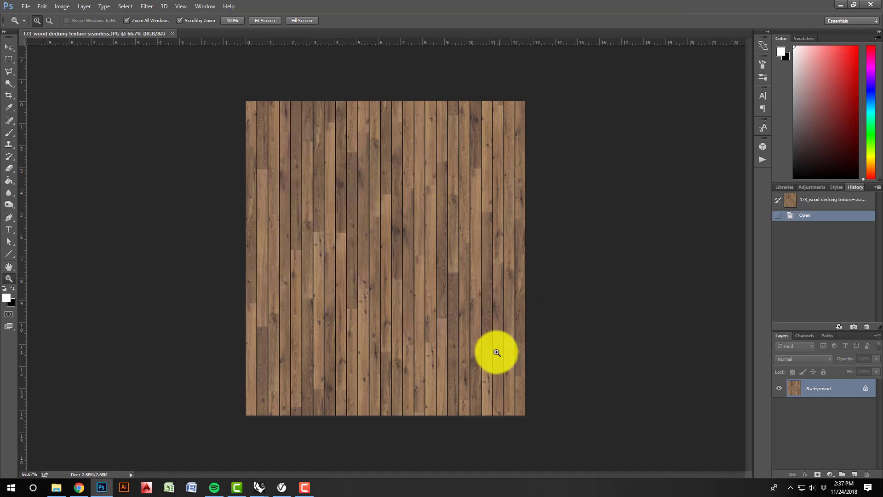
Slightly raise the wood texture's brightness and contrast with a Brightness/Contrast adjustment
mouse_move(390, 228)
mouse_down()
mouse_move(437, 213)
mouse_move(379, 235)
mouse_up()
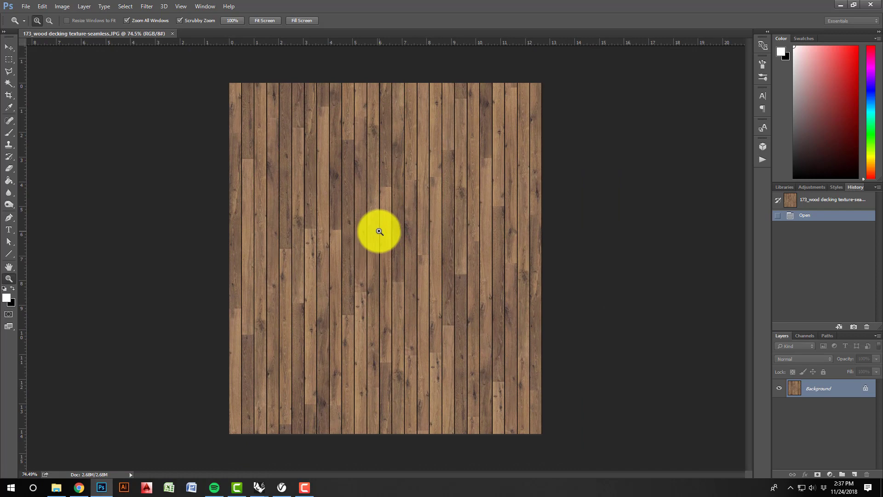
click(62, 8)
mouse_move(72, 30)
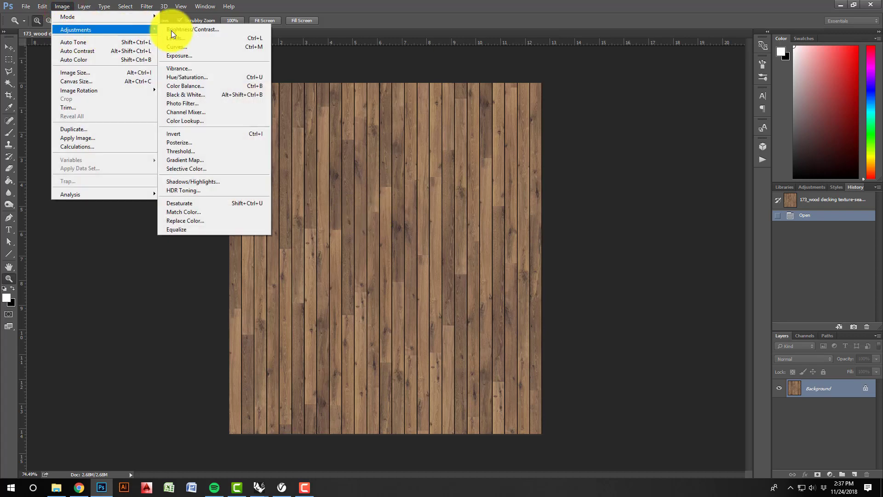
click(184, 30)
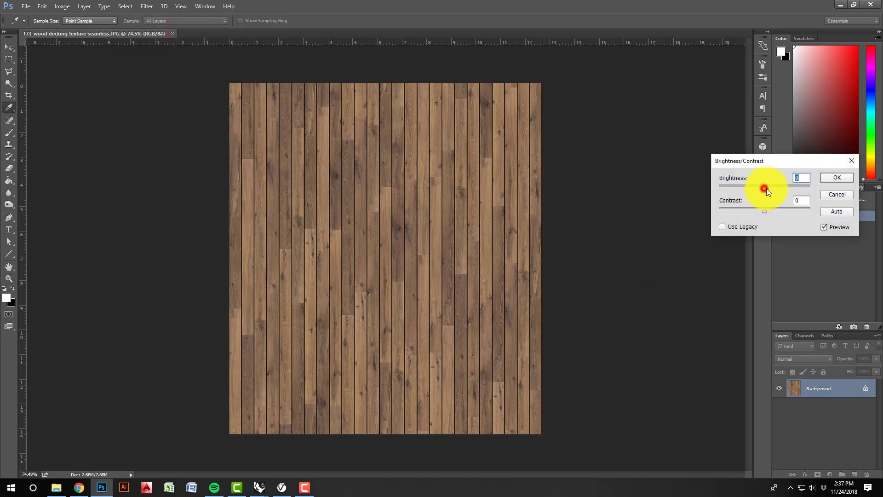
drag(766, 189, 771, 211)
click(835, 178)
key(z)
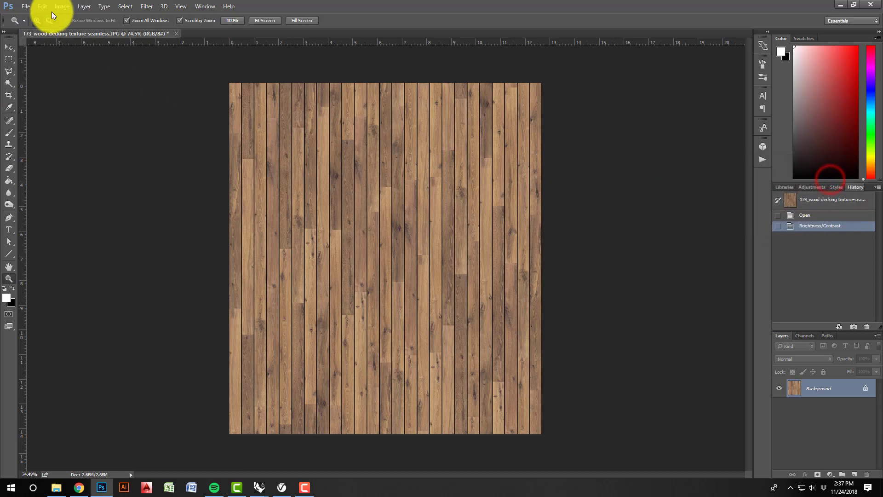
Apply a Hue/Saturation adjustment to the wood texture, setting the hue to -3 and lowering the saturation slightly
click(59, 7)
mouse_move(76, 31)
click(189, 77)
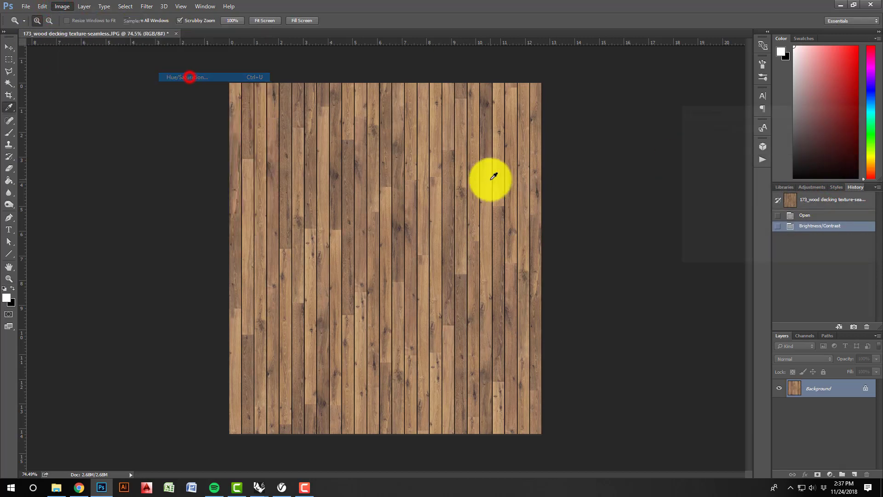
drag(761, 173, 756, 173)
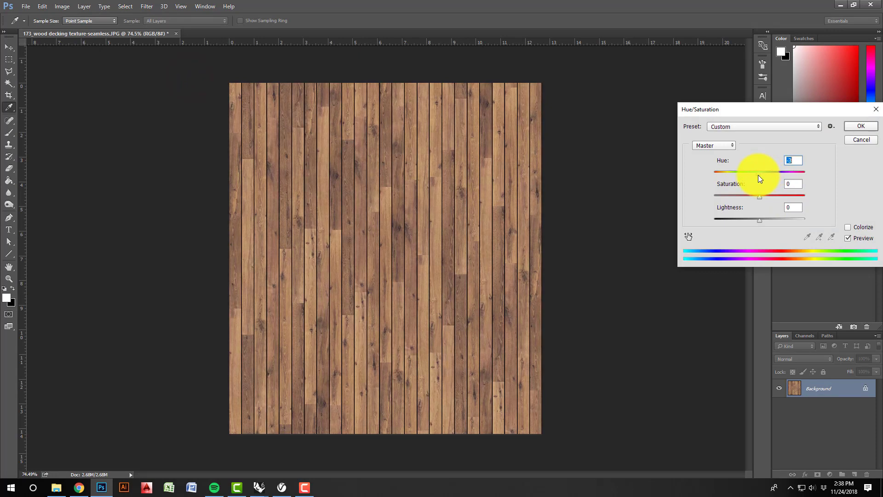
drag(759, 197, 756, 198)
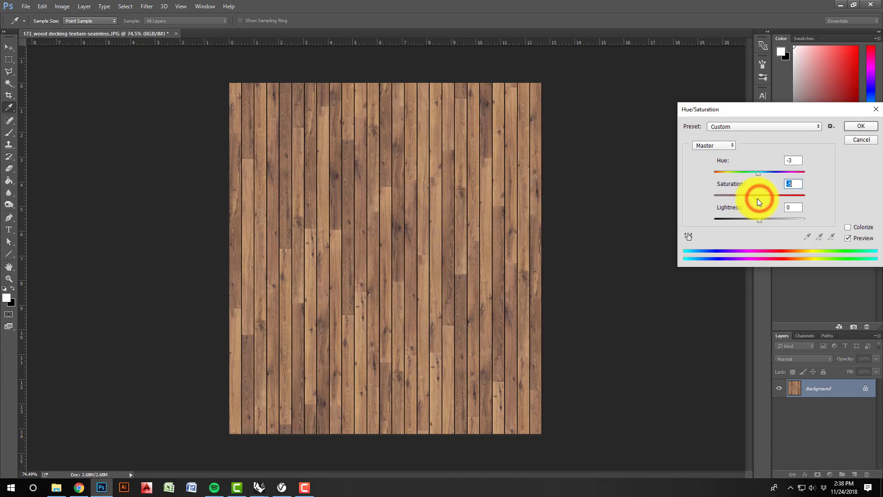
click(870, 125)
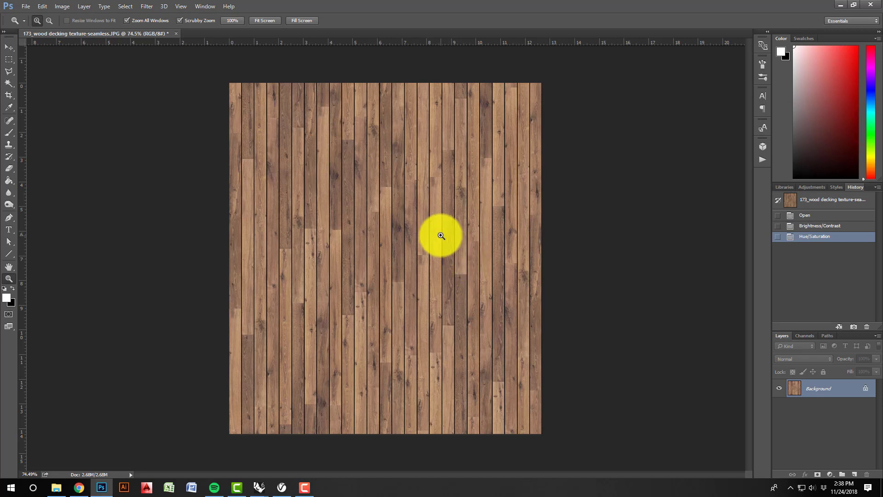
Save the adjusted texture in the Downloads folder as a JPEG named "exterior wood siding" at maximum quality 12
drag(420, 251, 423, 250)
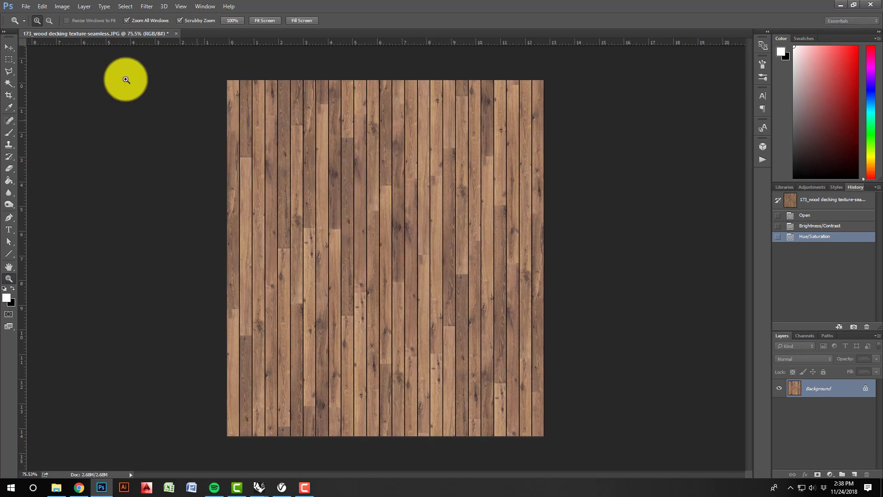
click(27, 6)
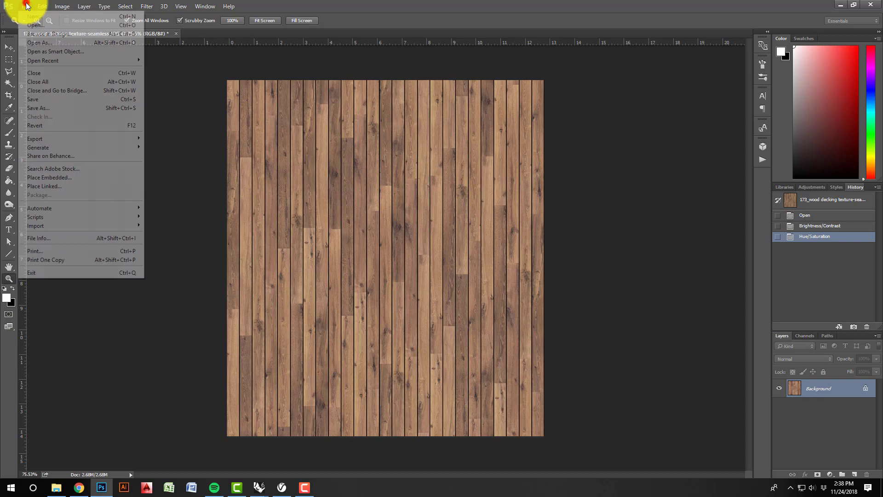
click(65, 108)
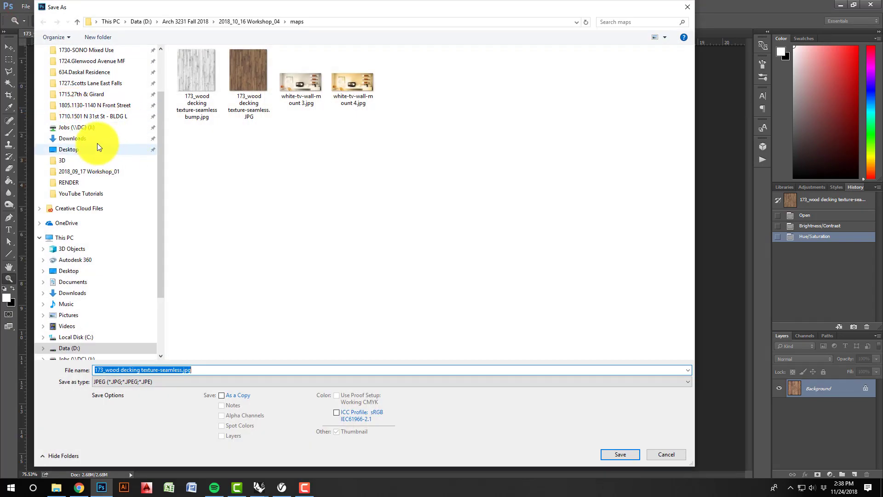
click(98, 141)
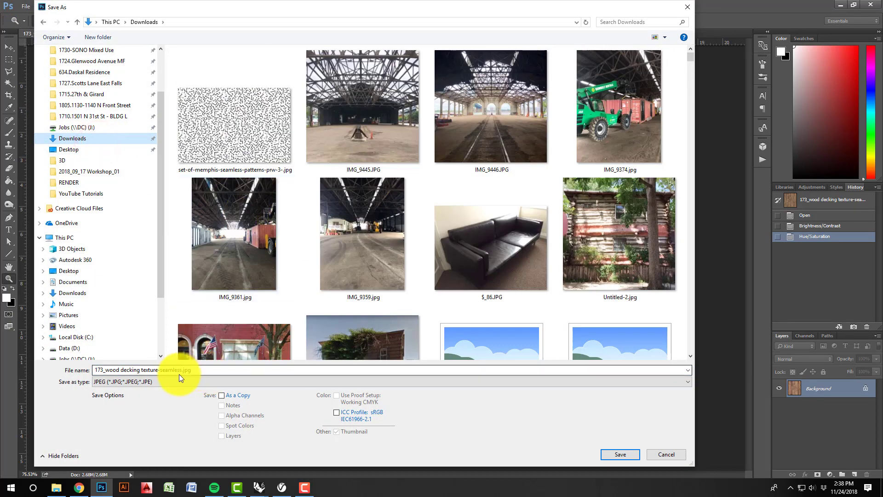
click(211, 368)
text(wood w)
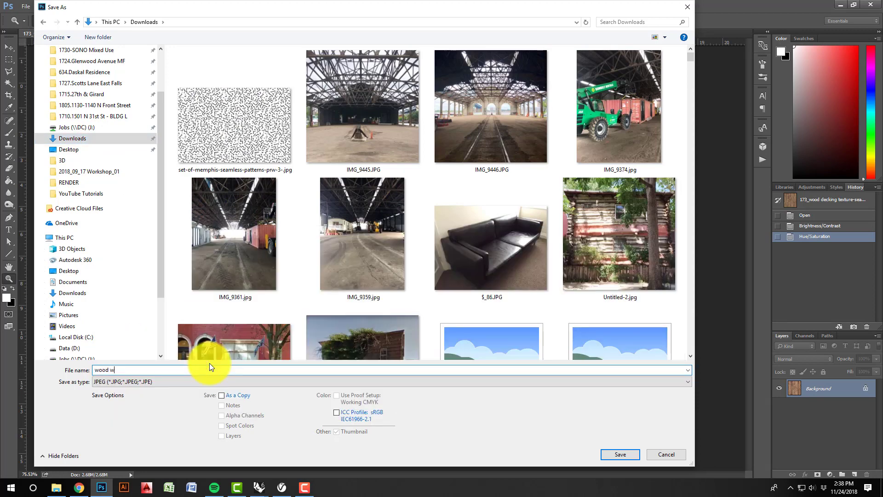
text(all)
key(BackSpace)
key(BackSpace)
key(BackSpace)
key(BackSpace)
key(BackSpace)
key(BackSpace)
key(BackSpace)
key(BackSpace)
key(BackSpace)
text(e)
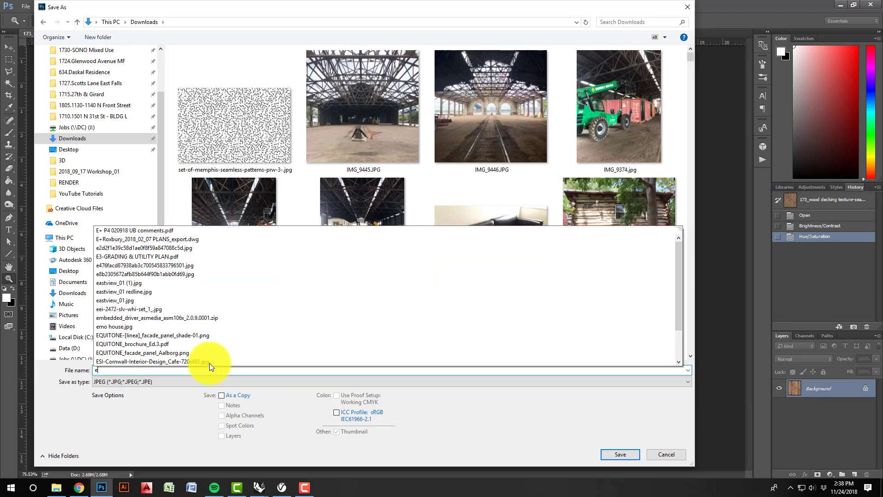
text(xterior wood siding)
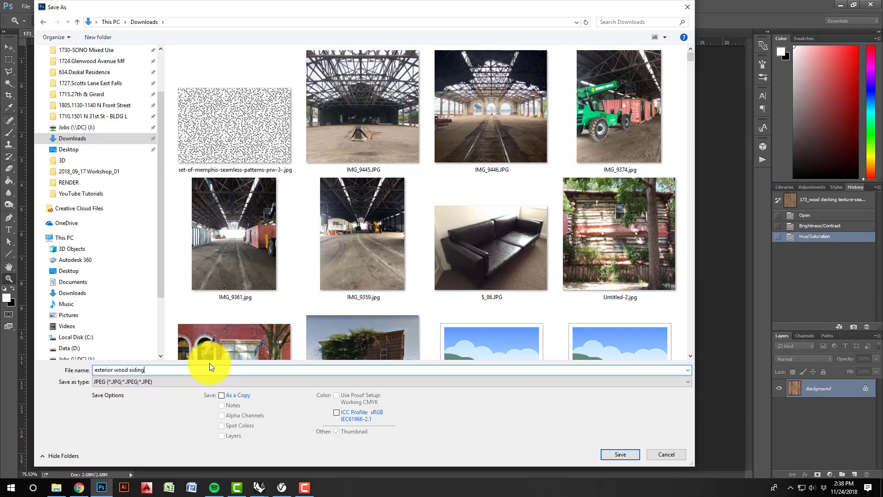
click(617, 452)
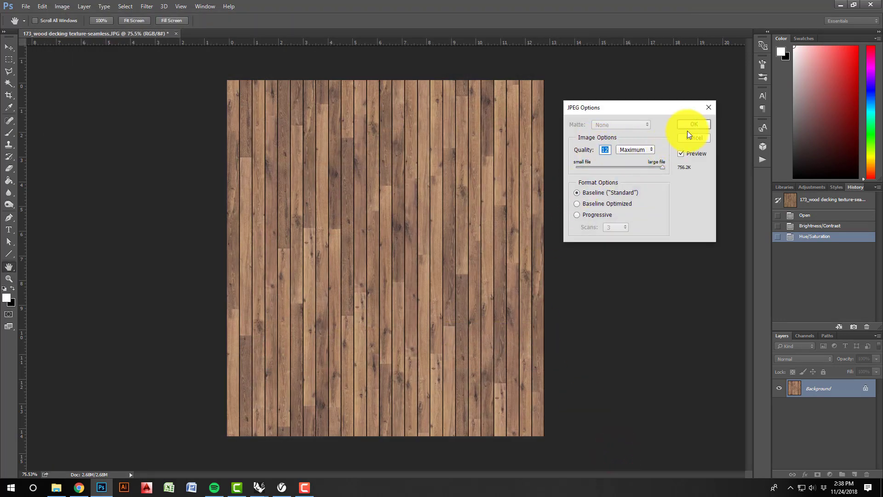
click(694, 124)
key(z)
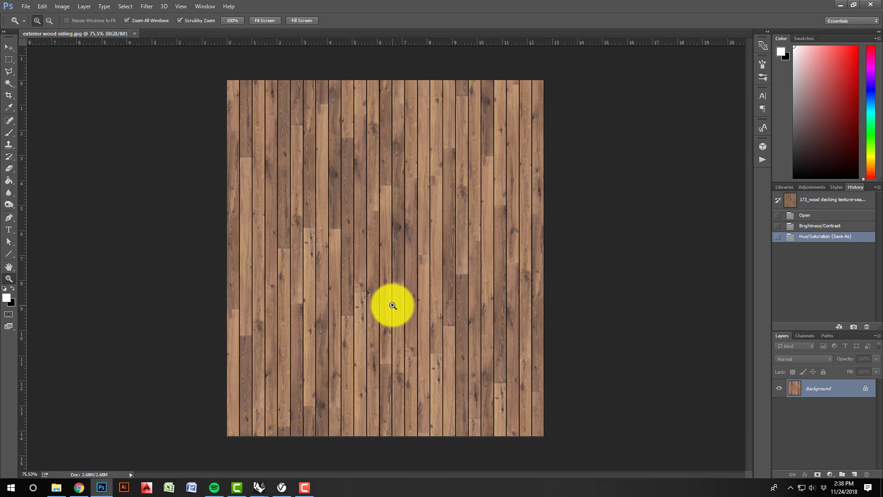
Remove all colour from the wood texture by setting its saturation to -100 with Hue/Saturation
click(59, 5)
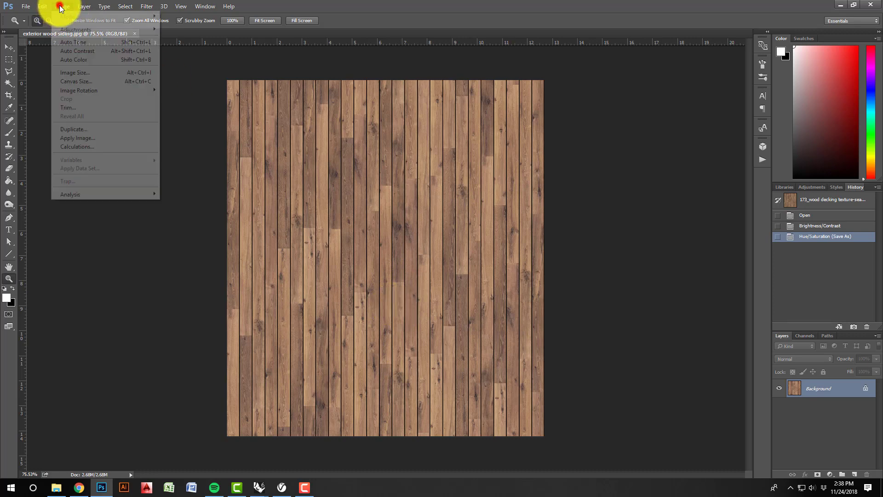
mouse_move(76, 30)
click(204, 76)
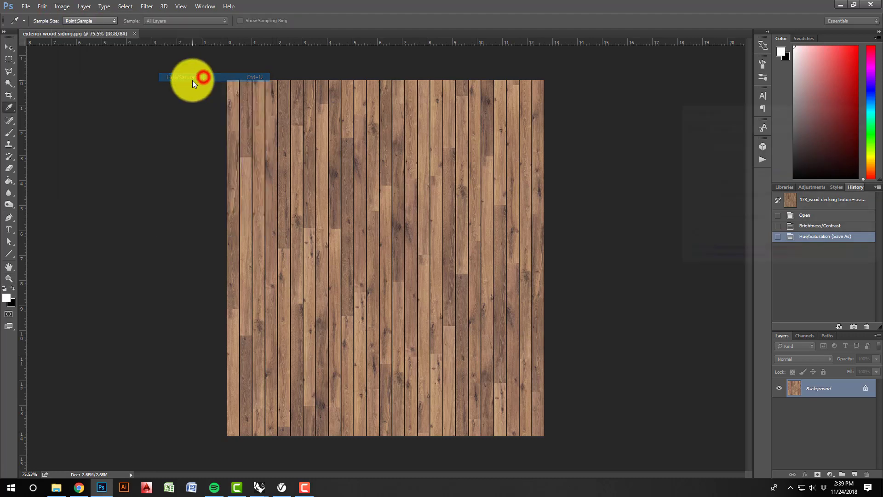
drag(760, 196, 647, 198)
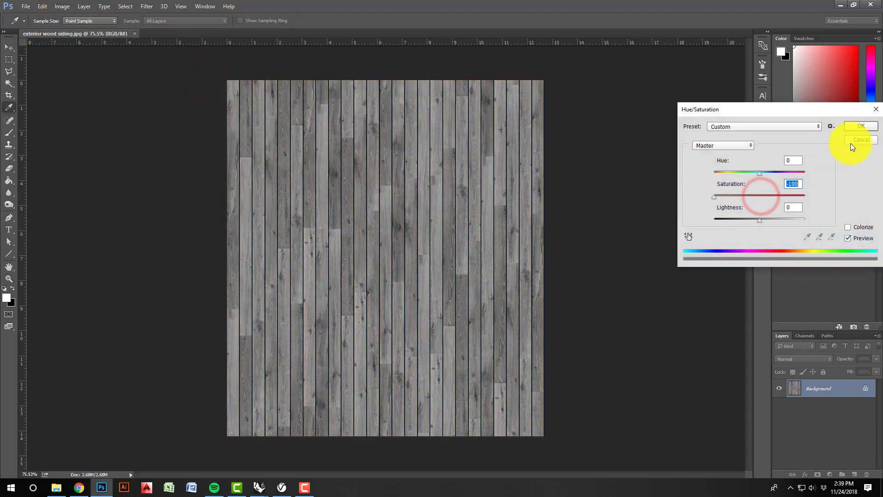
click(861, 126)
key(z)
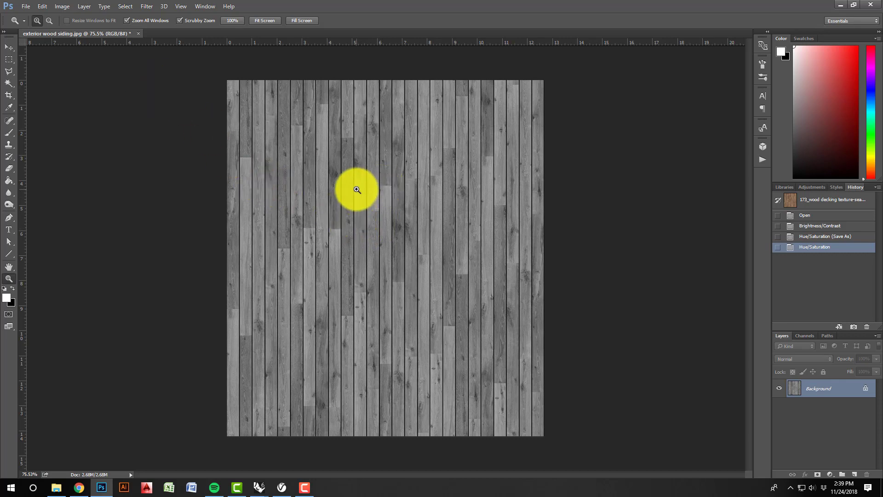
Set the grayscale texture's contrast to 72 and raise its brightness strongly so the planks turn nearly white with dark joints
click(64, 6)
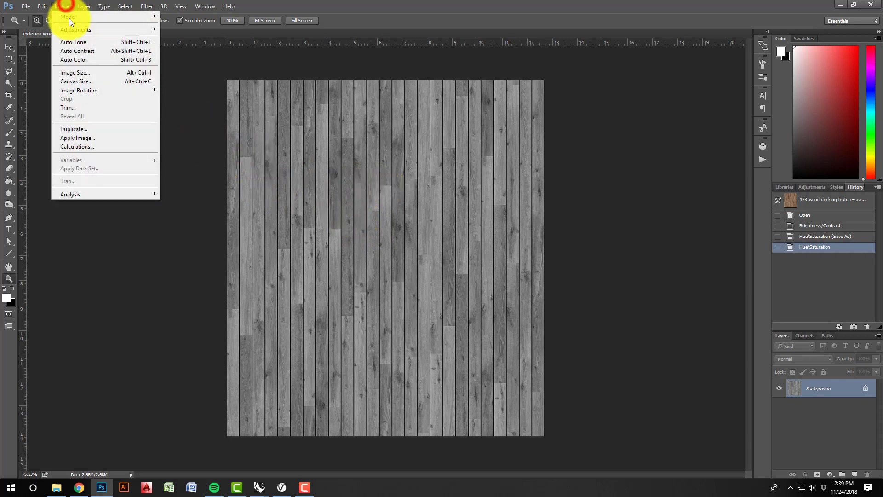
mouse_move(75, 30)
click(199, 26)
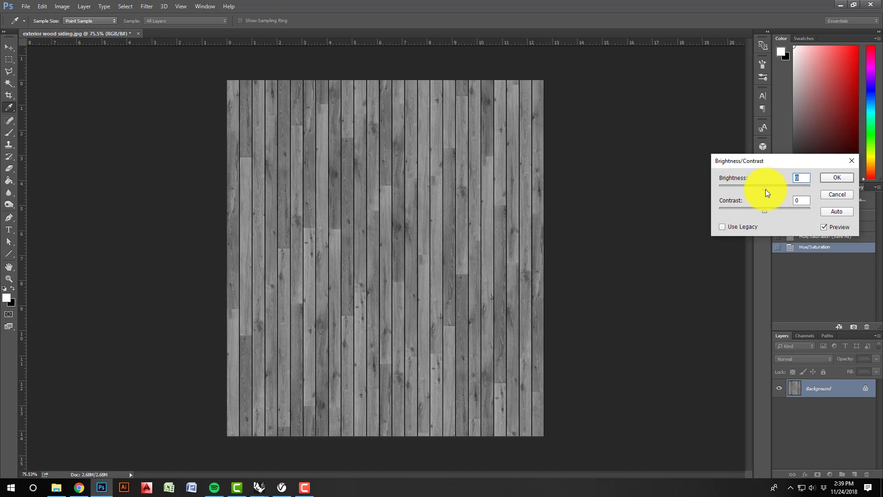
drag(765, 211, 808, 211)
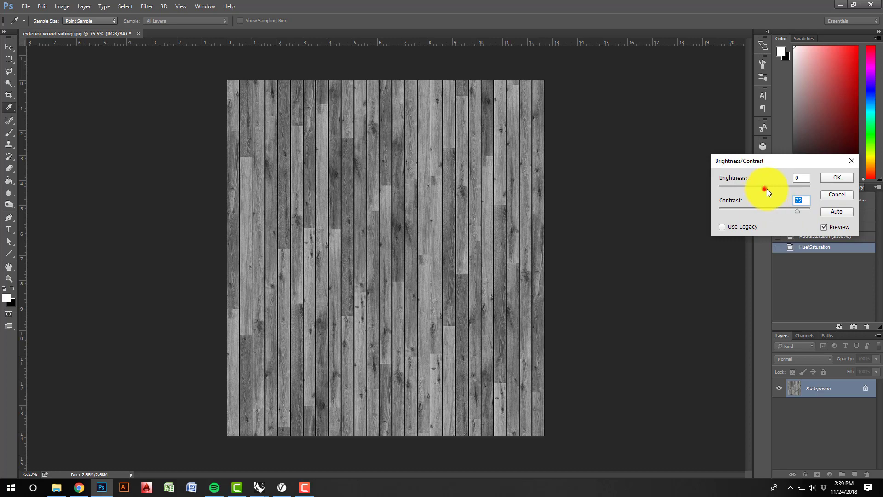
drag(766, 189, 790, 188)
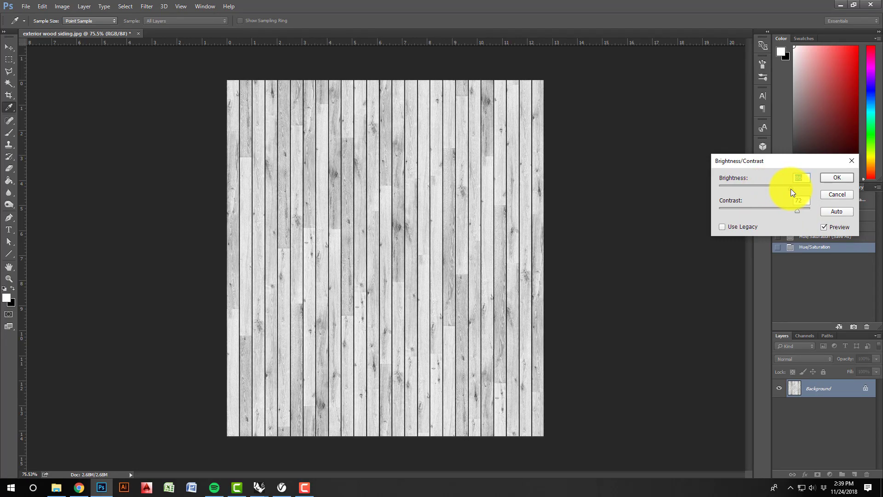
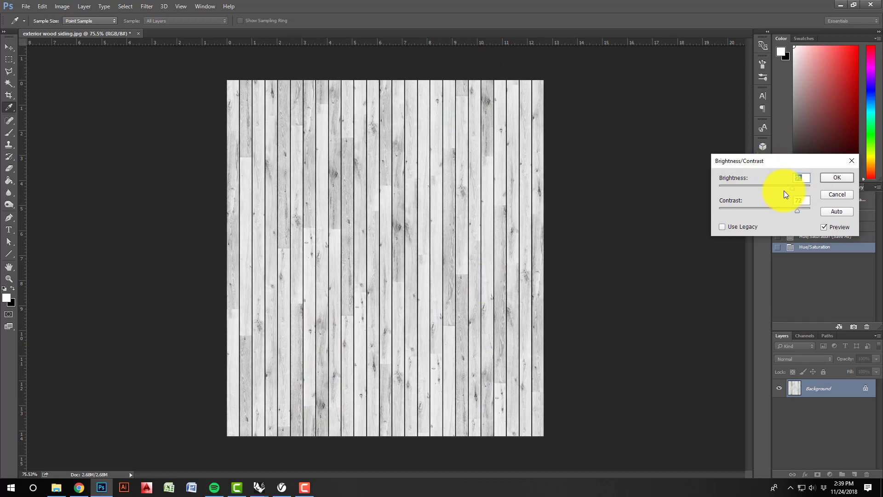
click(836, 178)
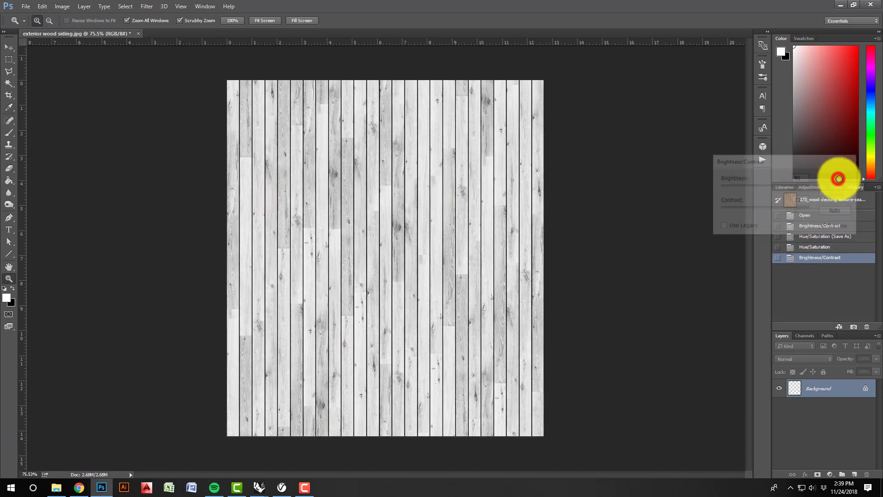
Save the grayscale texture as a separate JPEG named "exterior wood siding_bump" in the Downloads folder at maximum quality 12
click(25, 6)
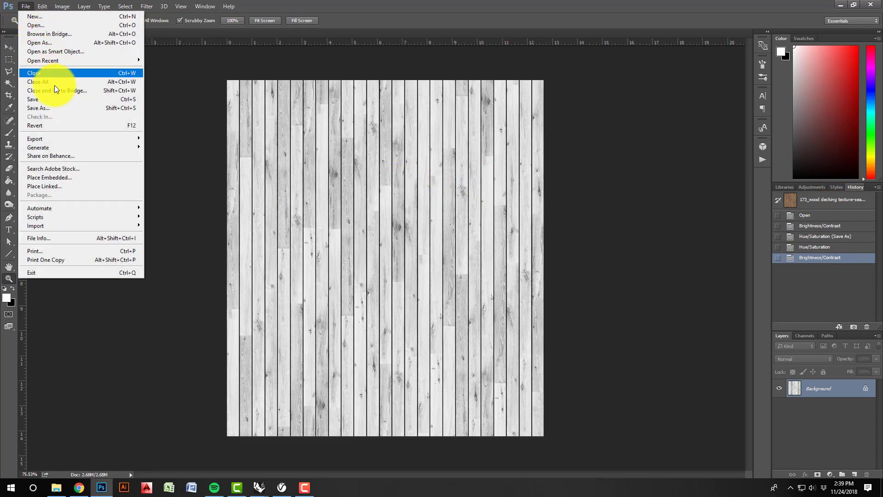
click(56, 107)
click(242, 128)
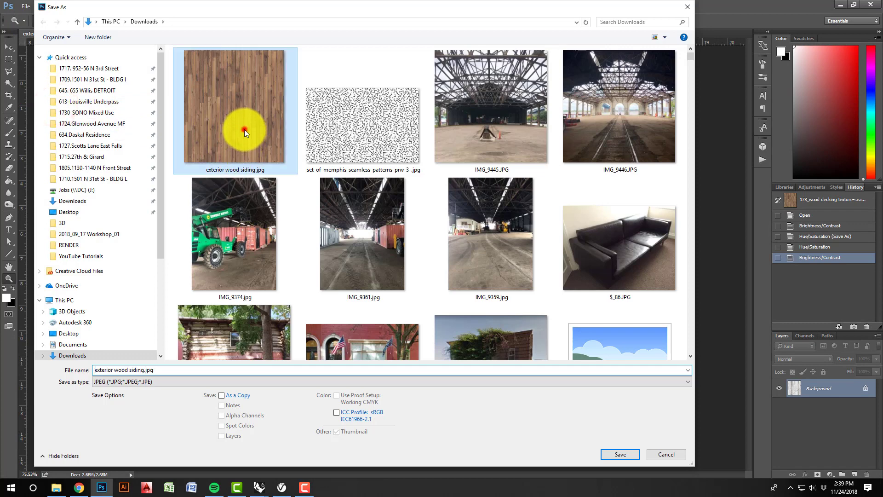
click(143, 370)
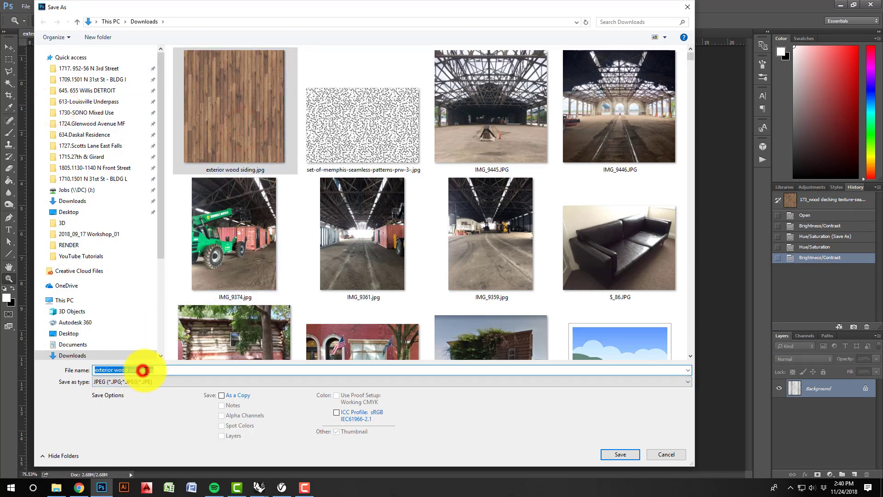
click(144, 370)
text(_bump)
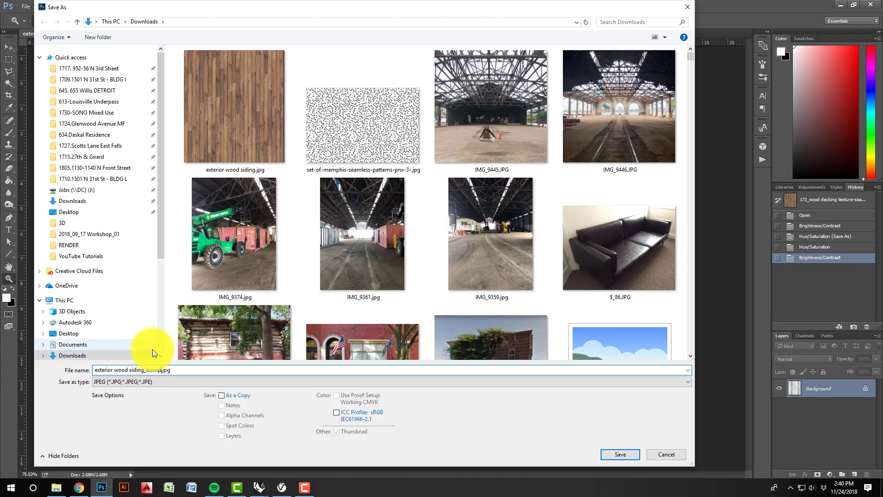
click(629, 454)
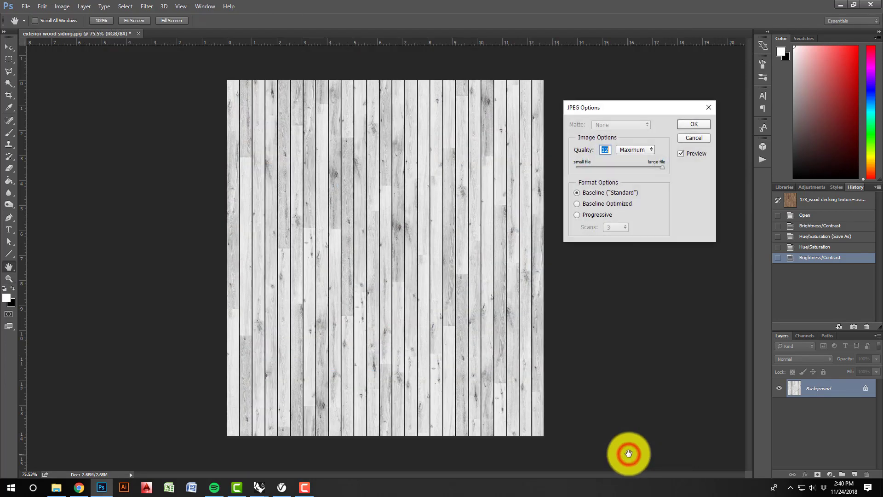
click(694, 123)
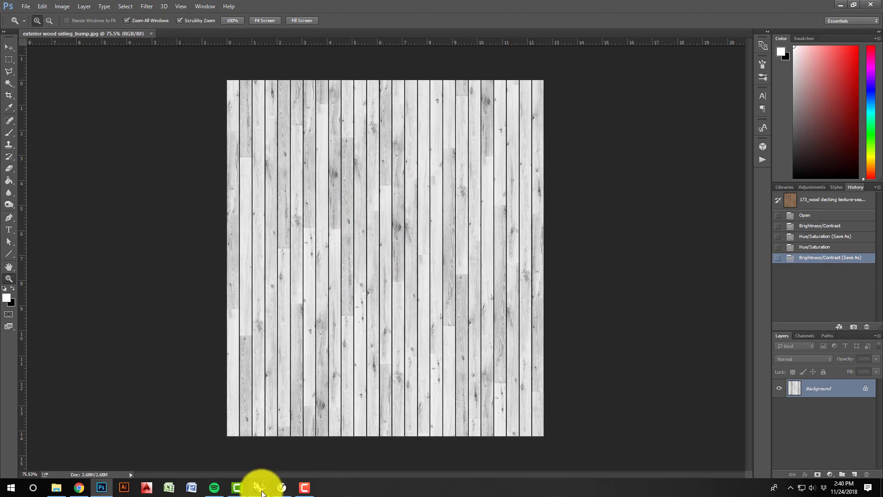
Switch to the Rhino house model and create a generic material named "Wood siding" in the V-Ray Asset Editor
mouse_move(260, 491)
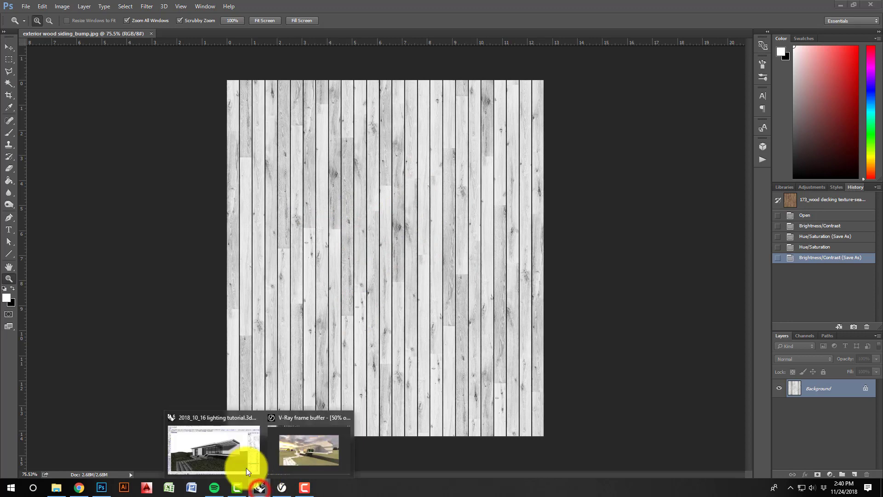
click(226, 448)
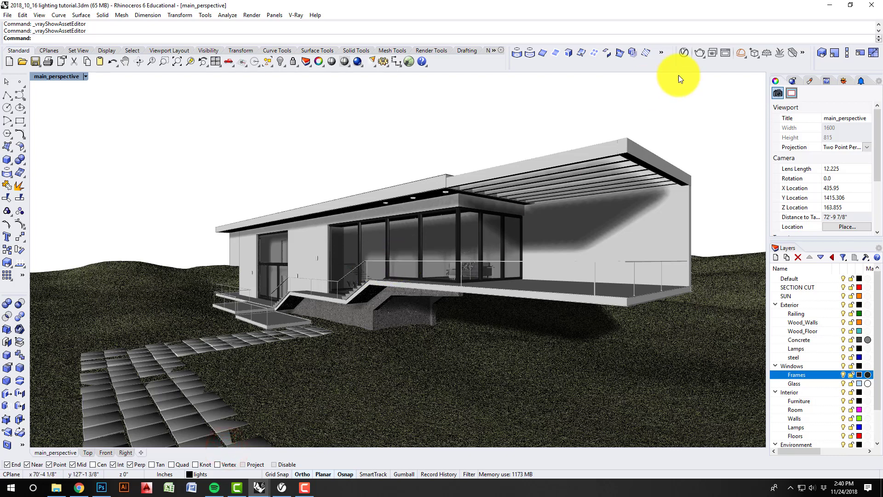
click(688, 52)
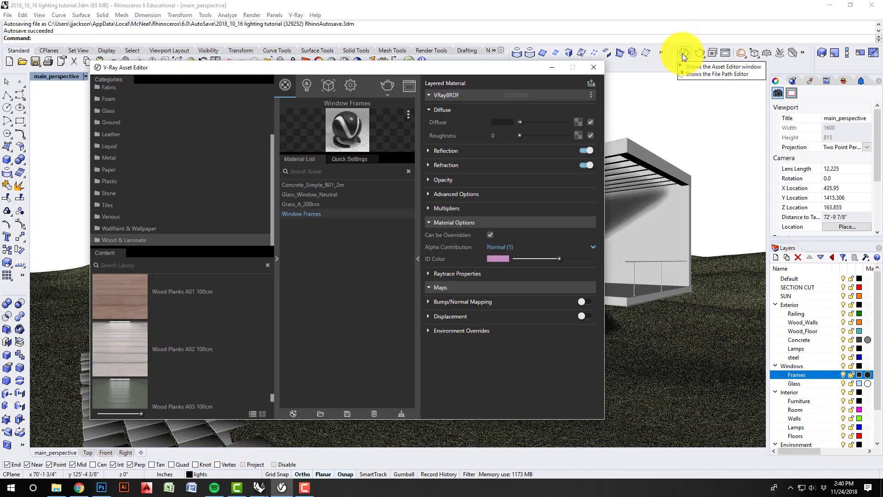
drag(289, 72, 348, 56)
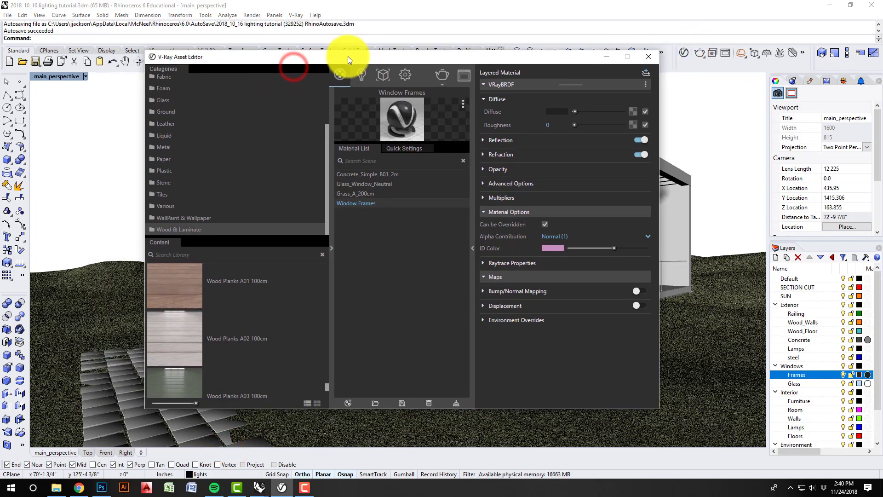
click(354, 403)
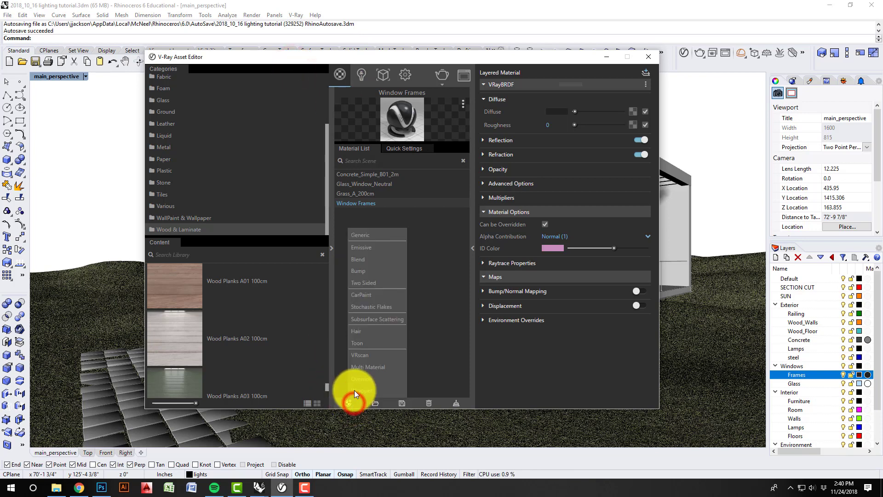
click(369, 233)
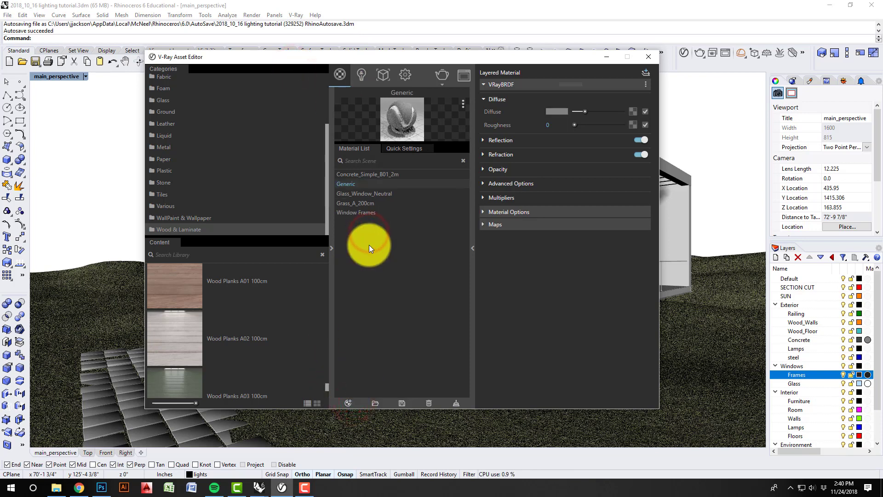
double_click(352, 184)
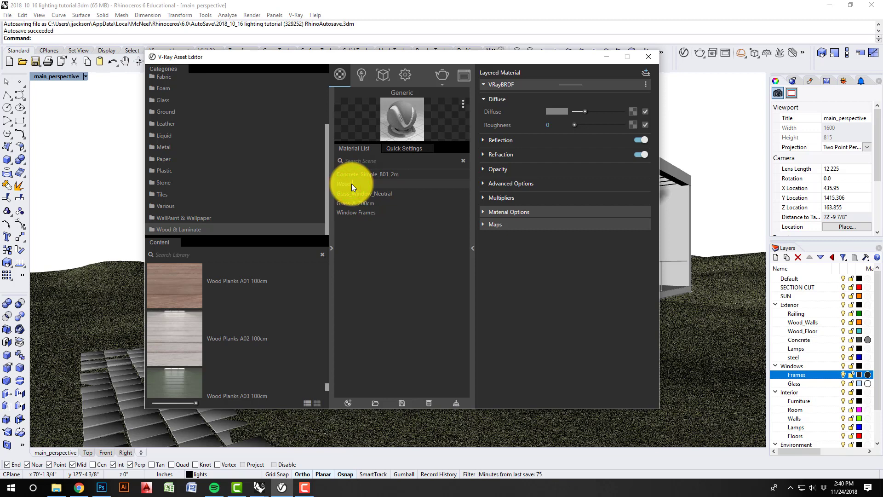
text(Wood siding)
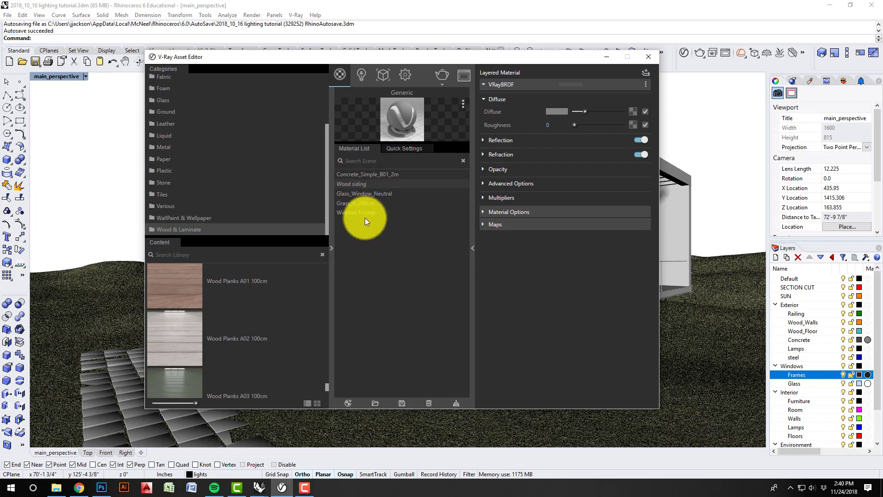
key(Return)
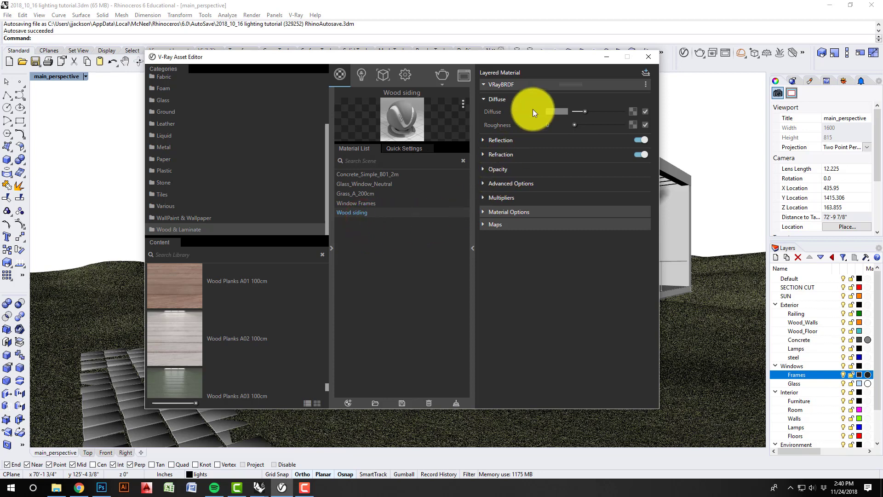
Set the diffuse colour of the Wood siding material to a bright red
click(559, 111)
click(384, 194)
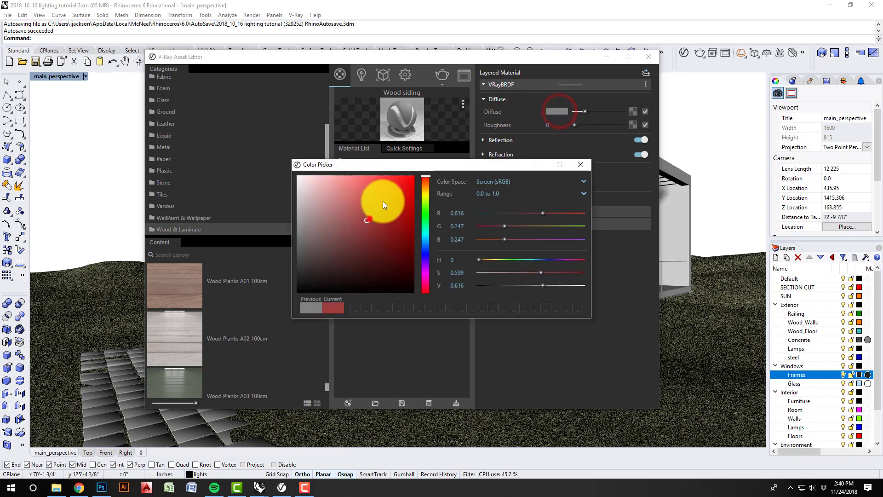
click(576, 166)
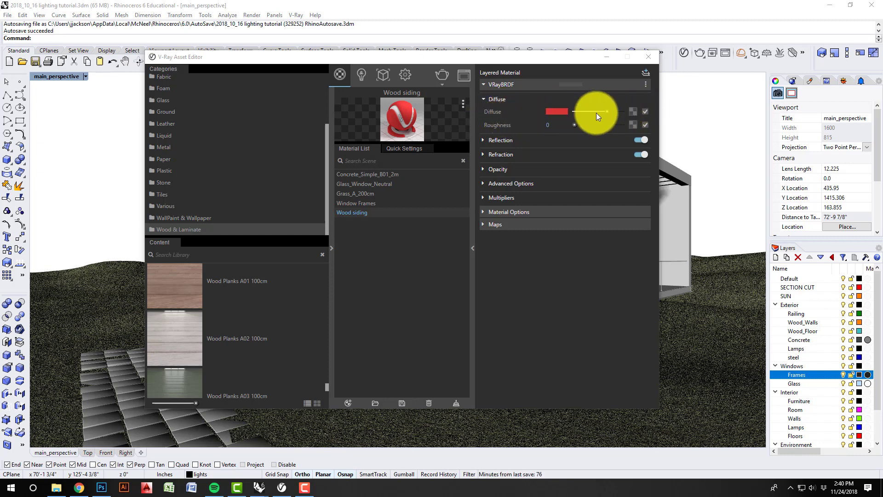
Assign "exterior wood siding.jpg" from the Downloads folder as the bitmap texture for the Wood siding material's diffuse channel
click(633, 111)
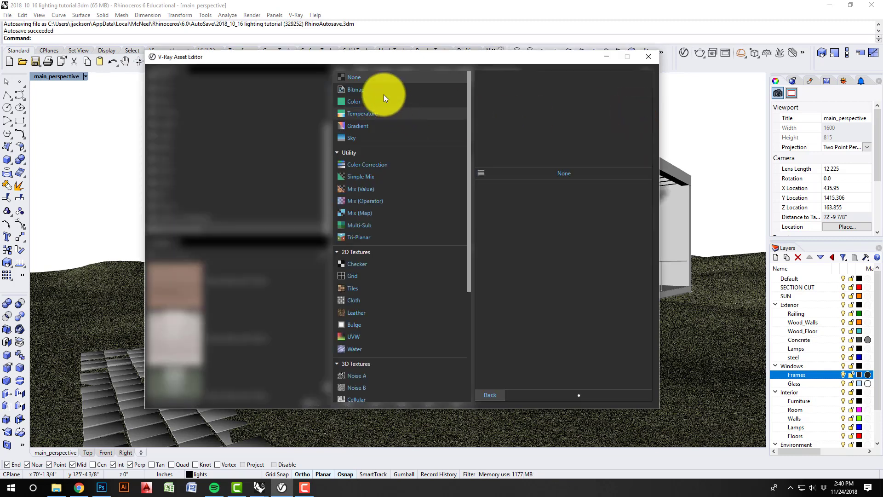
click(493, 397)
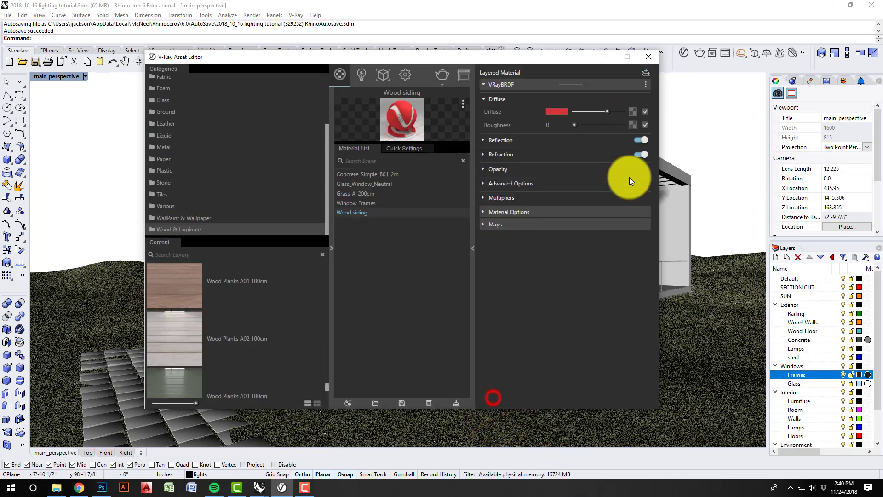
click(634, 111)
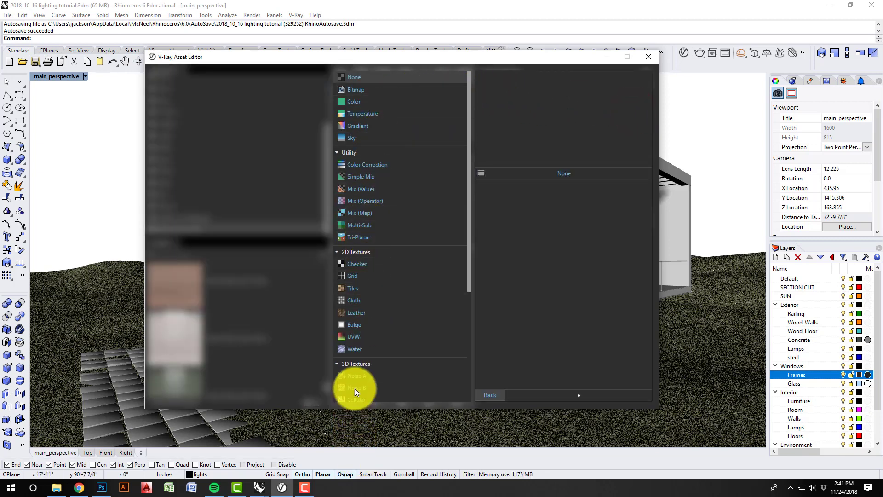
drag(467, 232, 462, 187)
click(357, 89)
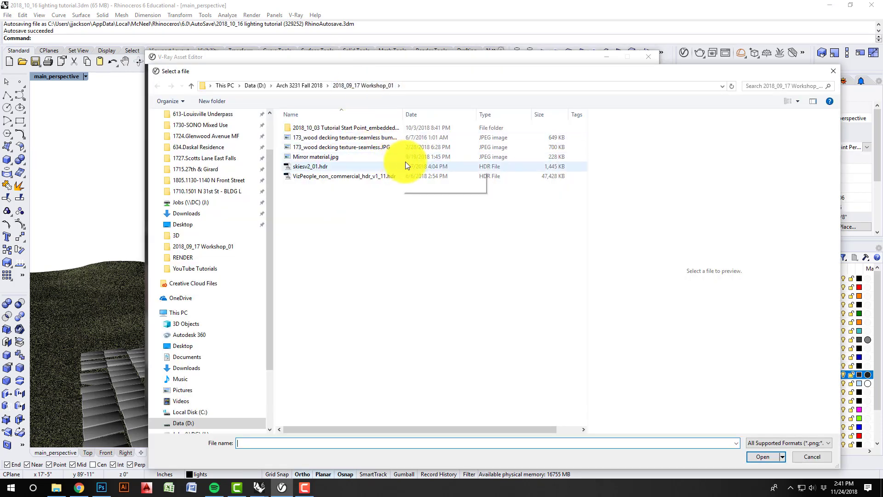
drag(451, 74, 395, 31)
click(131, 173)
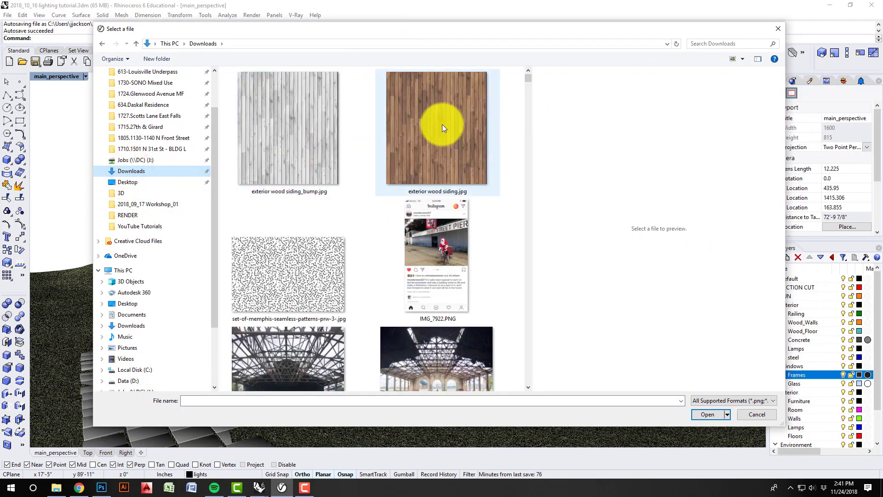
click(420, 123)
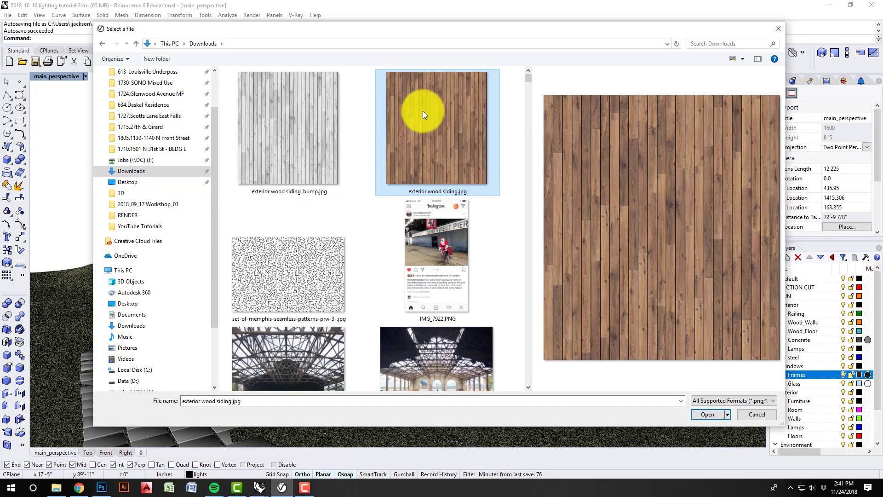
click(707, 414)
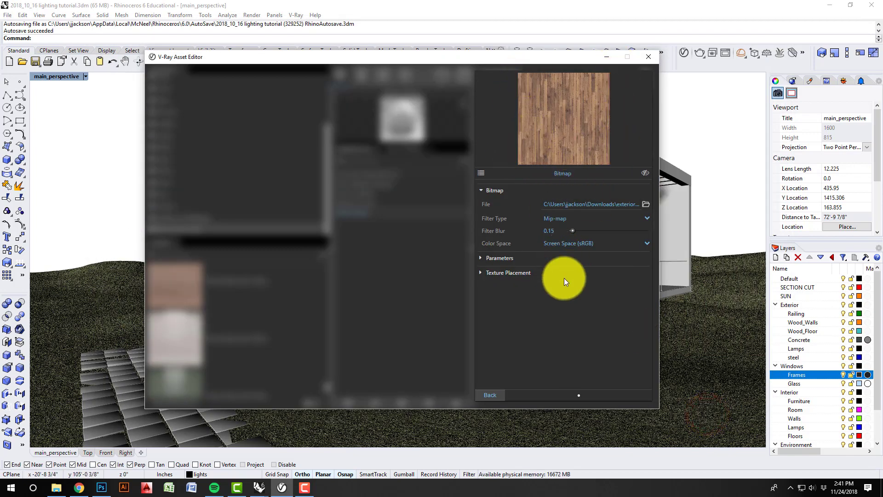
click(493, 394)
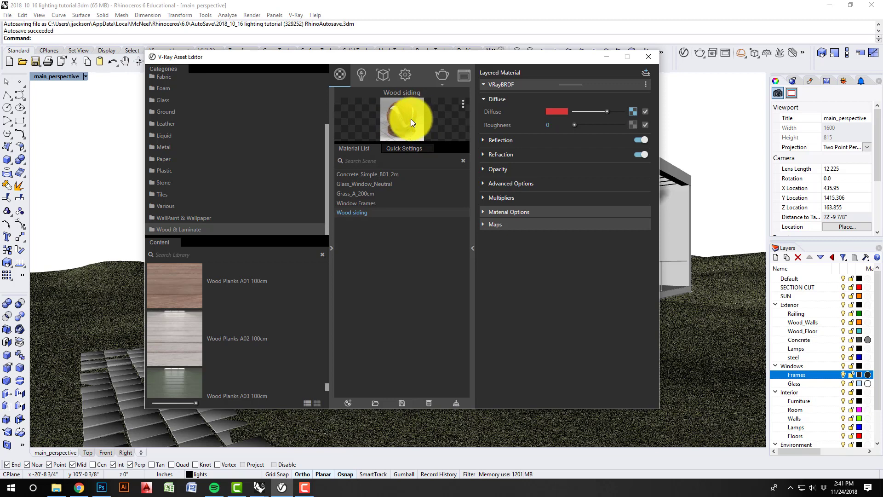
Raise the Wood siding material's reflection colour to a medium grey and set its reflection glossiness to 0.7
click(483, 140)
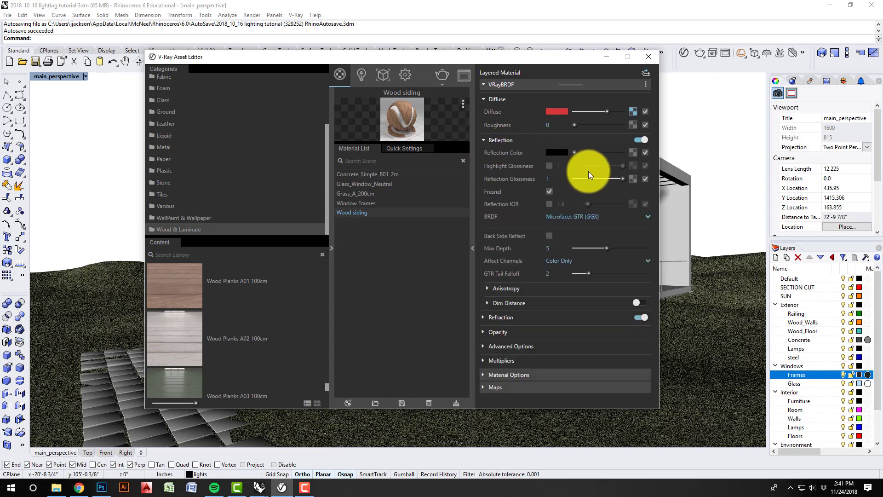
drag(578, 153, 584, 154)
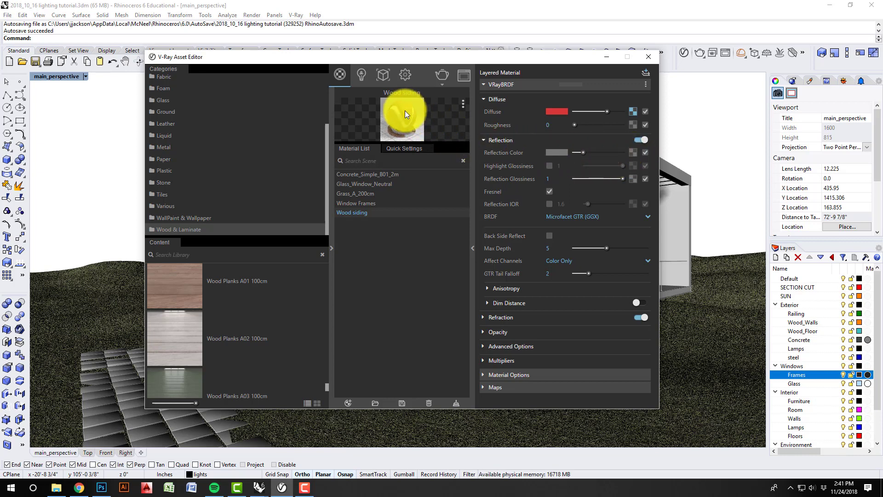
click(548, 179)
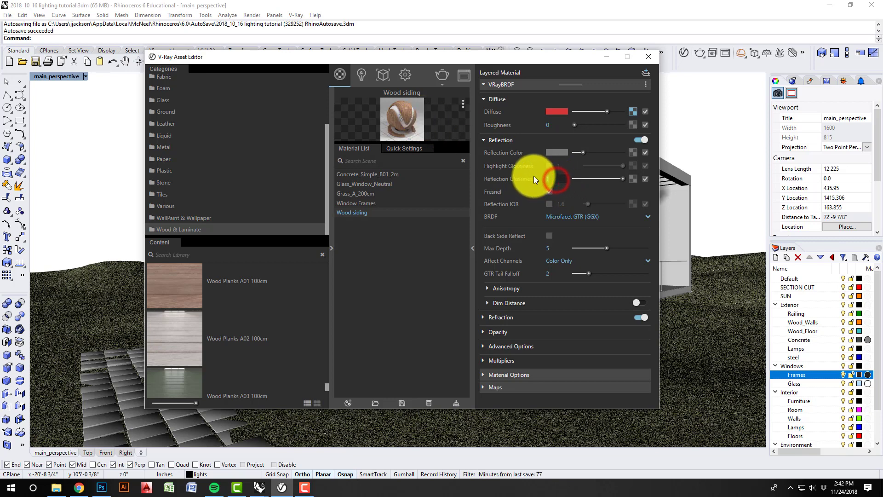
text(.7)
click(385, 249)
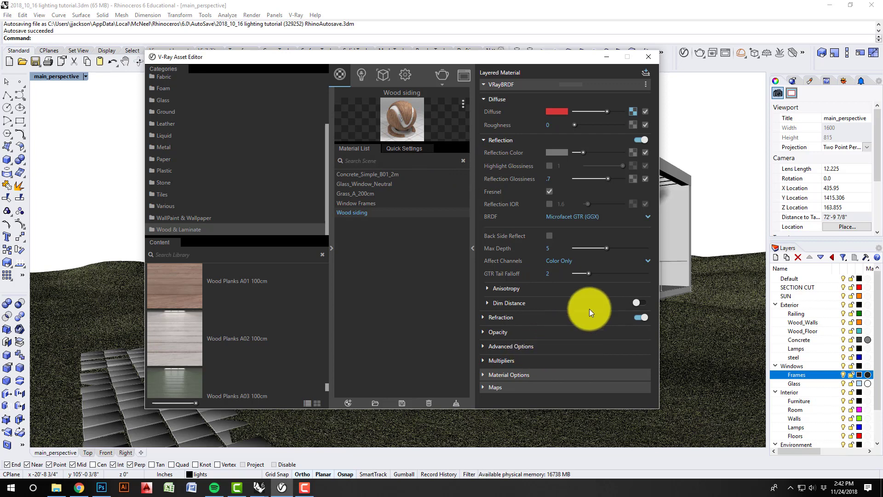
Enable bump/normal mapping in the Wood siding material's map settings
drag(473, 57, 468, 30)
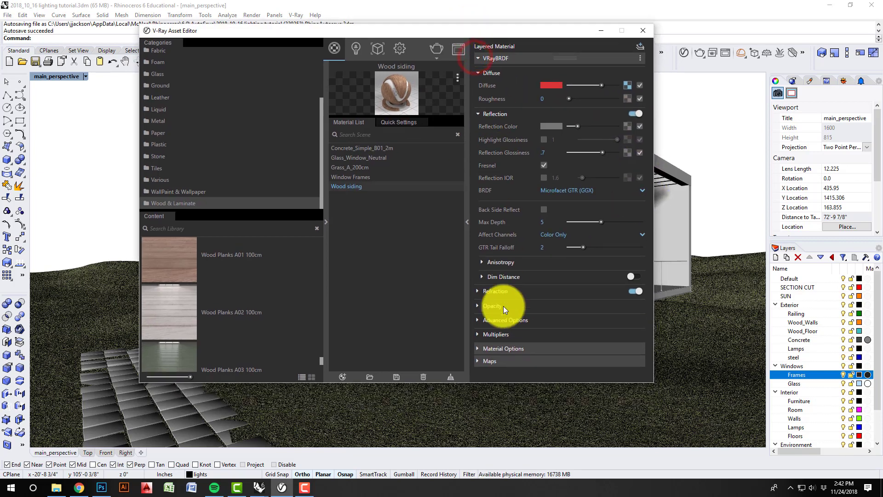
click(476, 361)
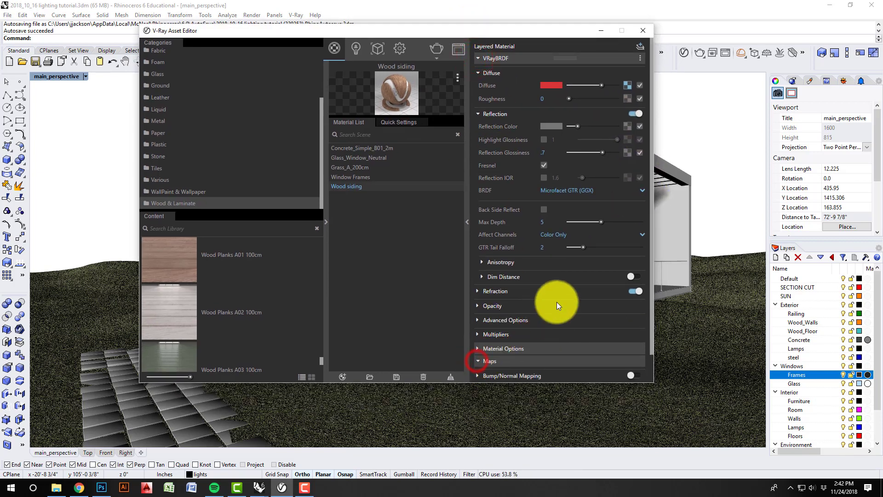
scroll(555, 305, down, 1)
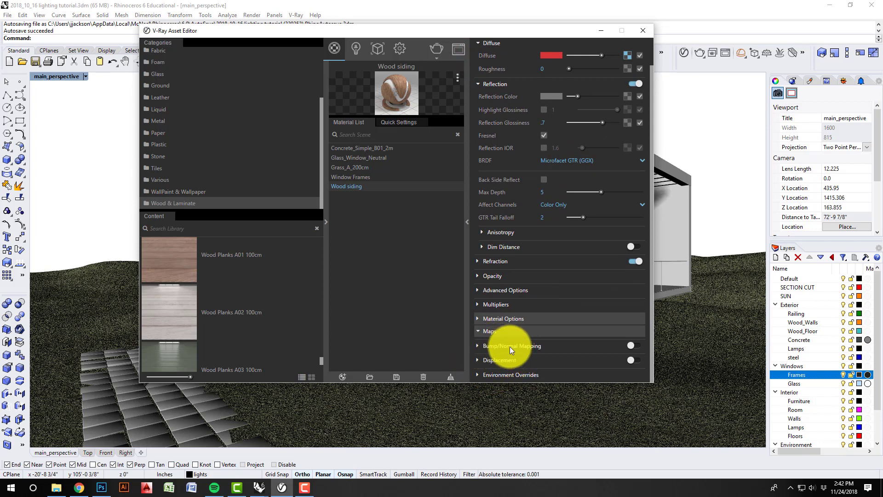
click(476, 346)
scroll(589, 338, down, 1)
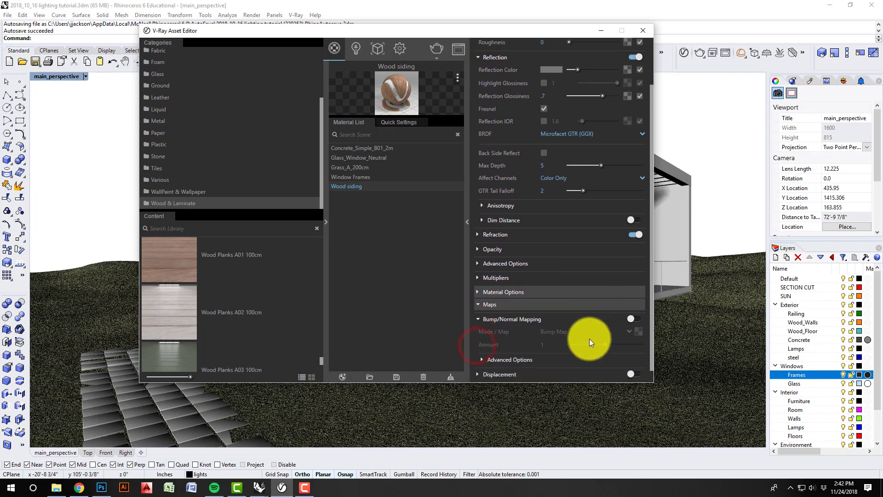
click(633, 304)
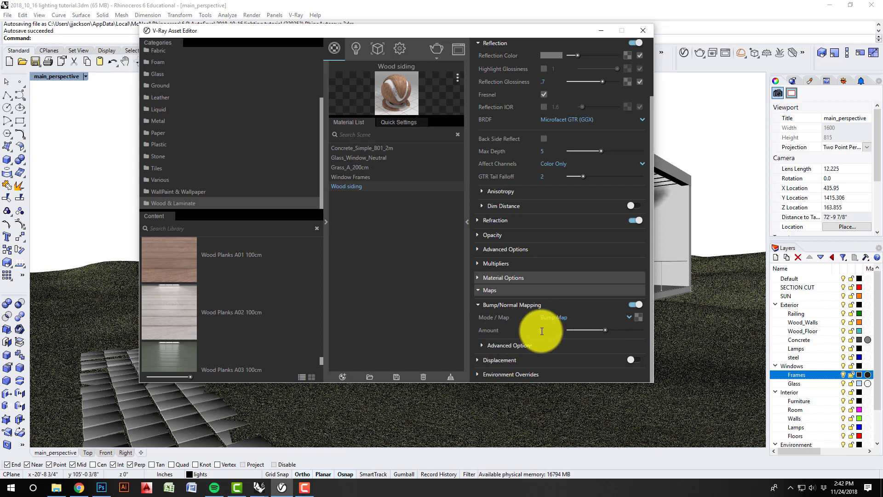
Assign "exterior wood siding_bump.jpg" from the Downloads folder as the bitmap for the Wood siding material's bump map
click(639, 319)
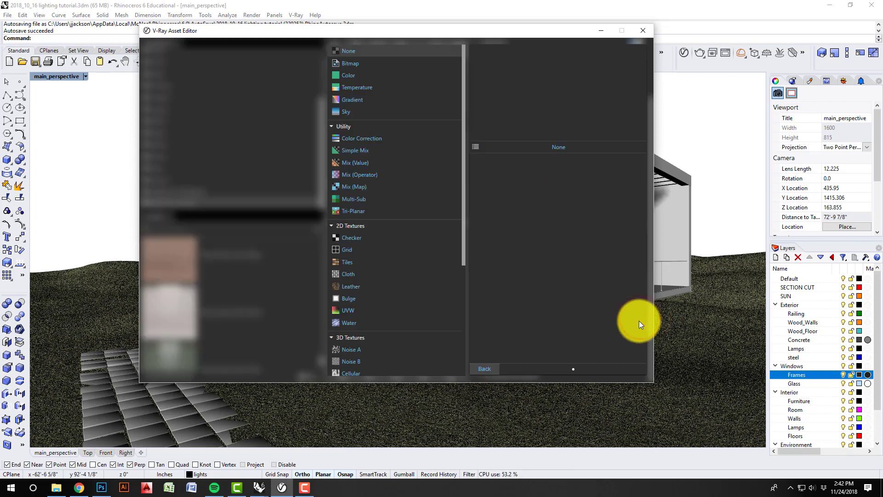
click(348, 64)
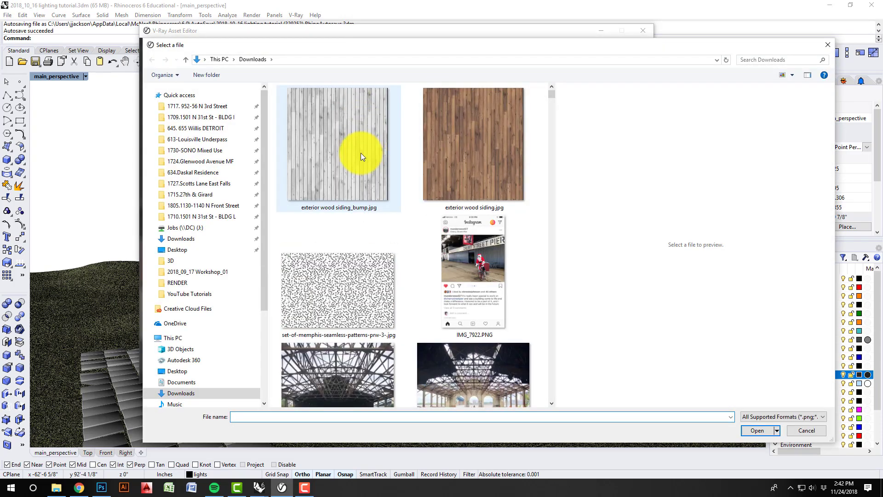
click(331, 127)
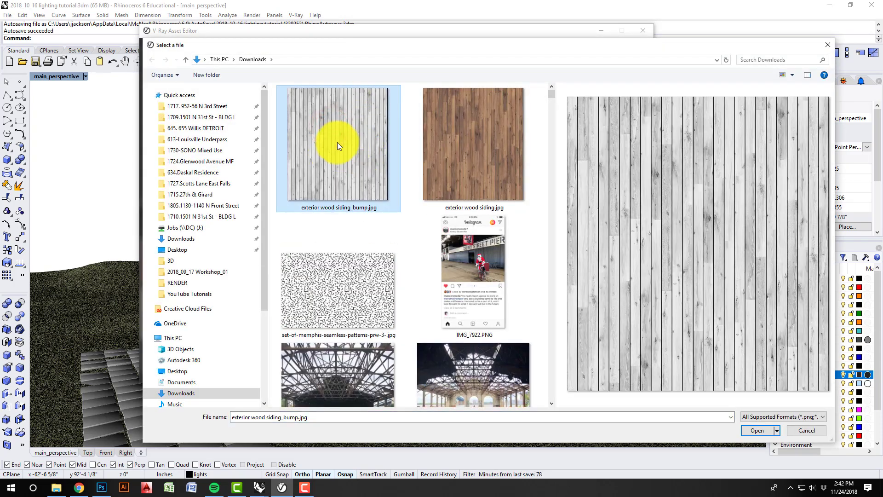
click(757, 431)
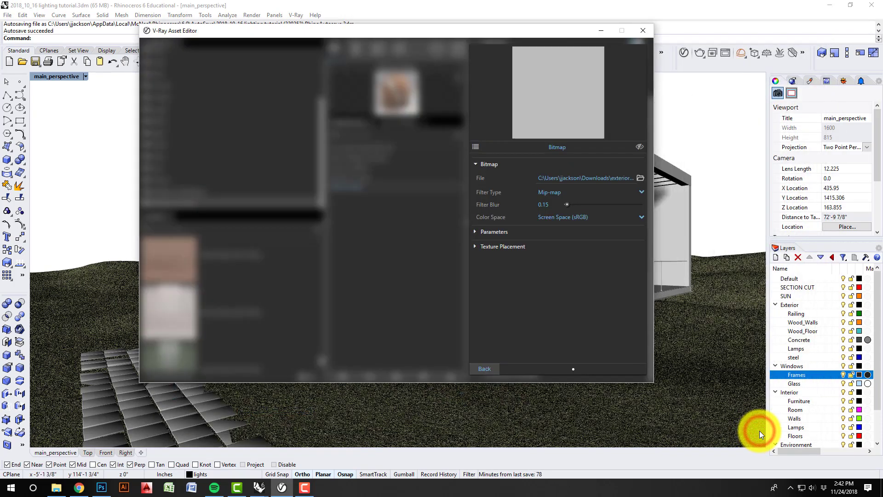
click(492, 367)
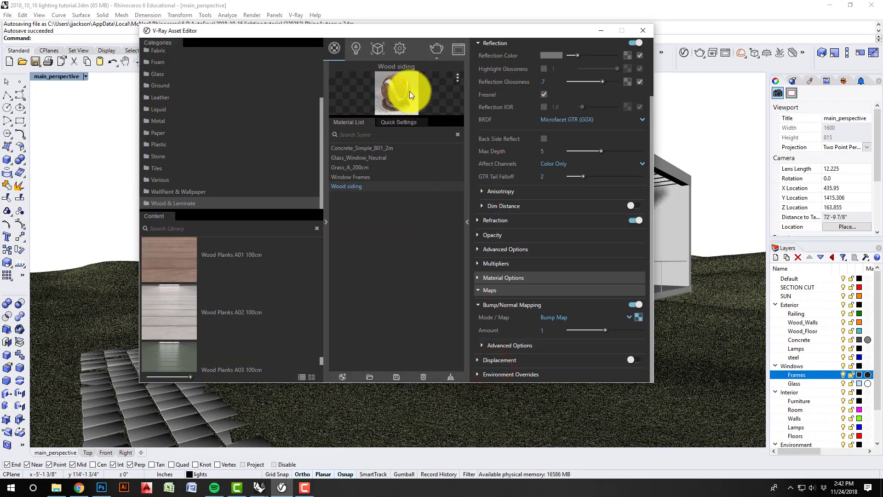
Preview the Wood siding material on the Wall Closeup scene, ending with the Wall preview scene
click(457, 77)
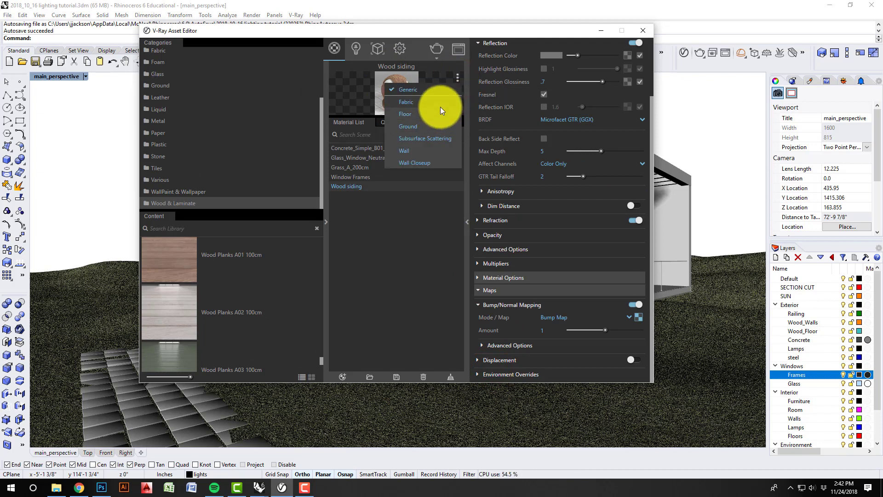
click(430, 162)
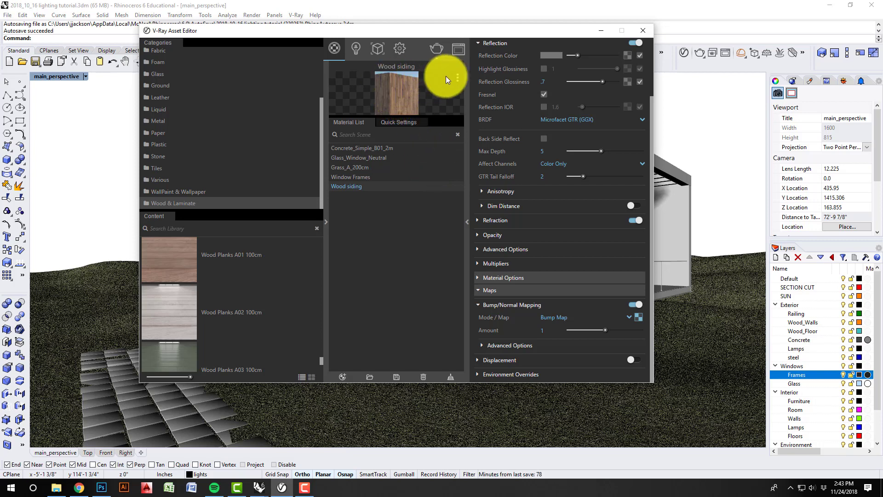
click(457, 77)
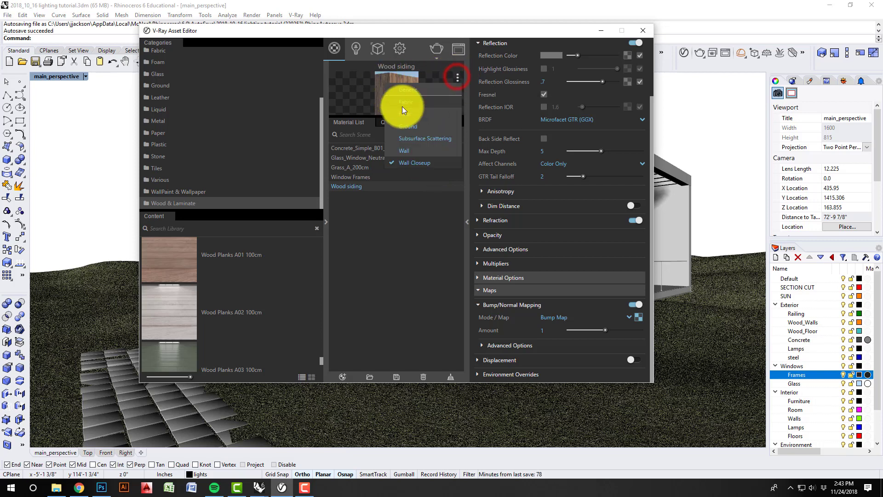
click(409, 150)
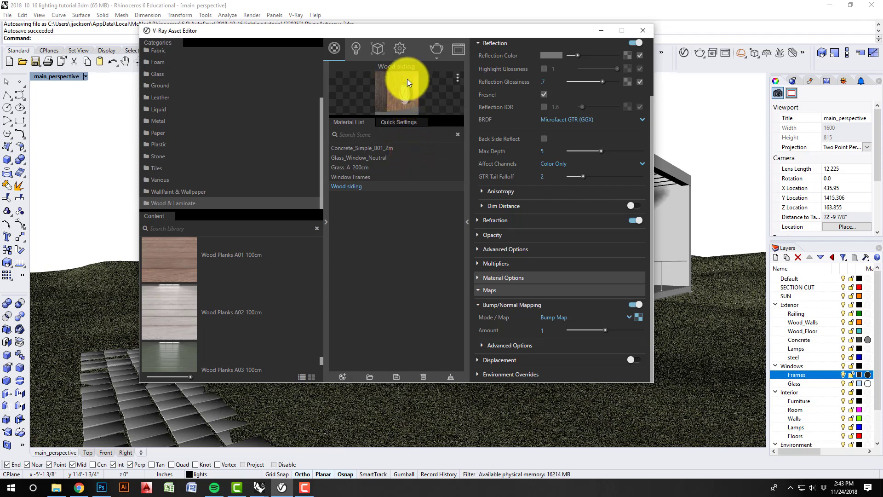
click(541, 331)
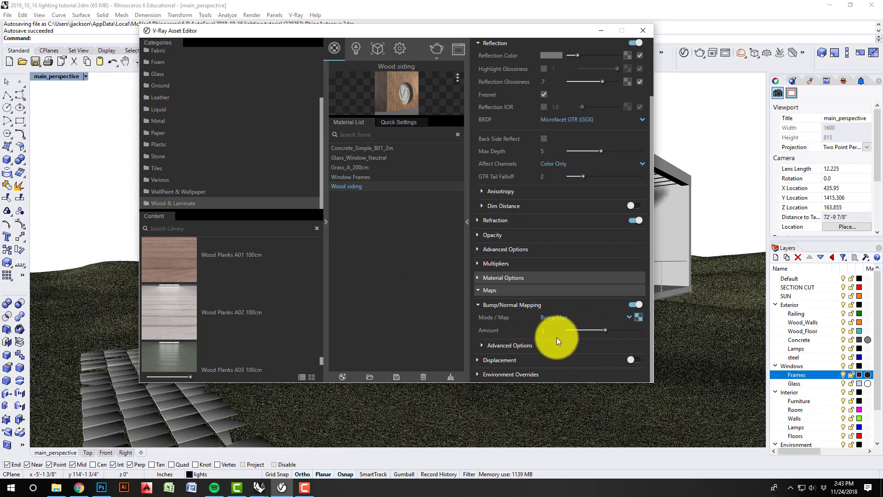
click(383, 228)
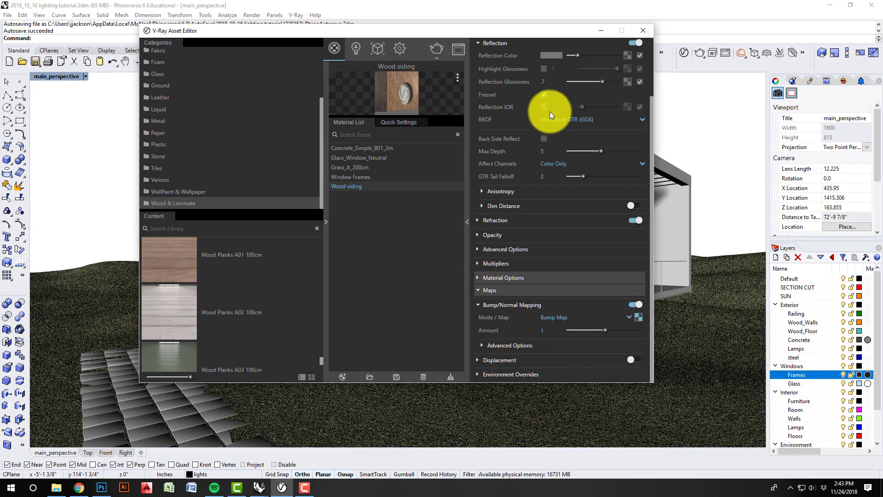
scroll(526, 106, up, 3)
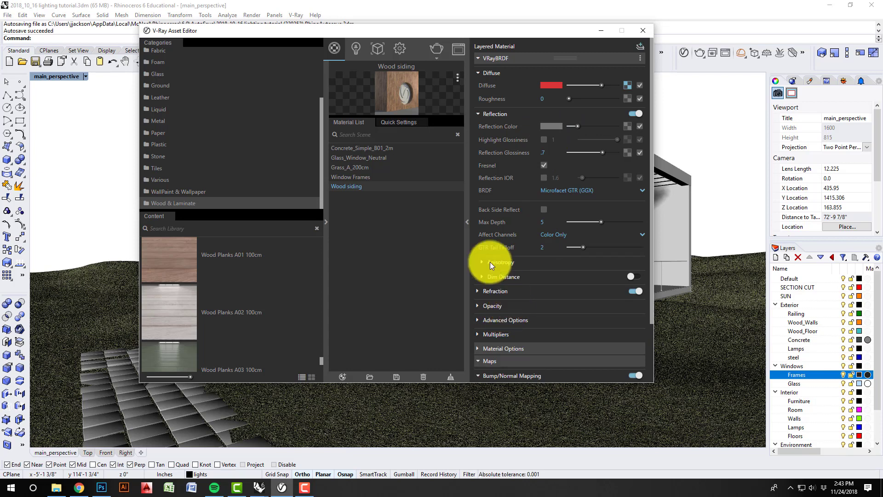
Return to the house model, select the large wall beside the terrace and show the viewport in Shaded display mode
click(600, 30)
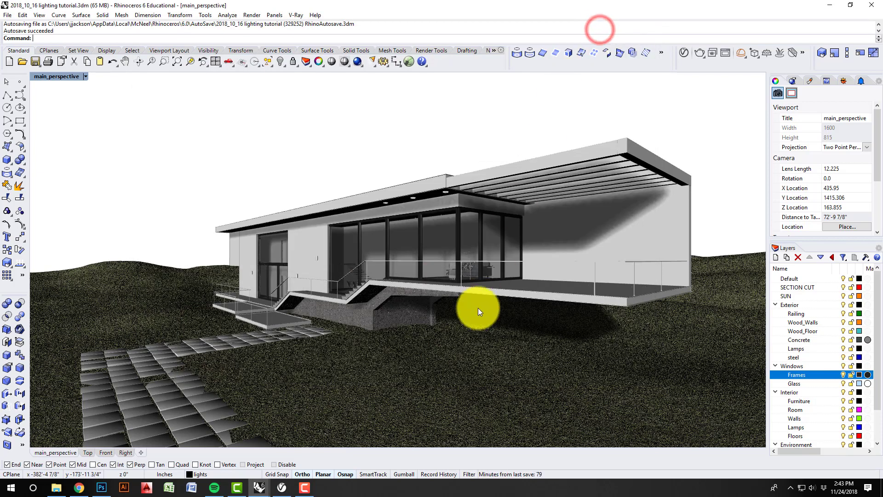
click(605, 227)
key(ctrl+alt+s)
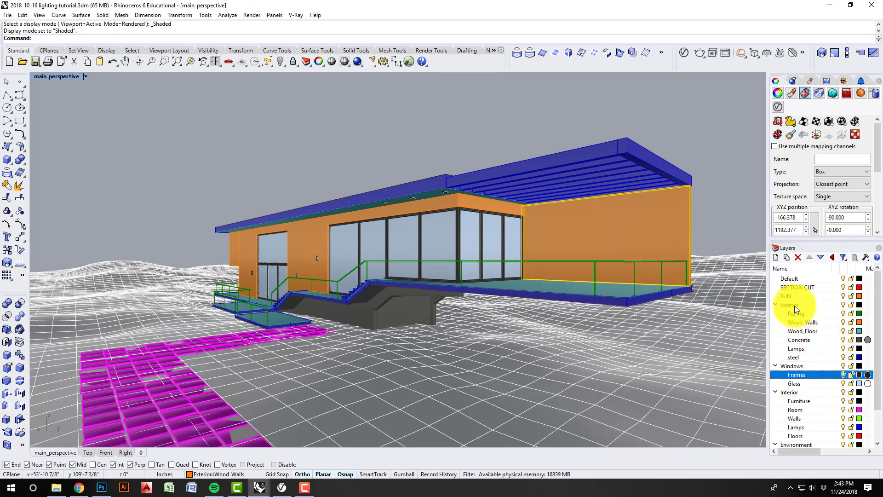
Assign the V-Ray material "Wood siding" to the Wood_Walls layer through the V-Ray for Rhino plug-in
click(868, 322)
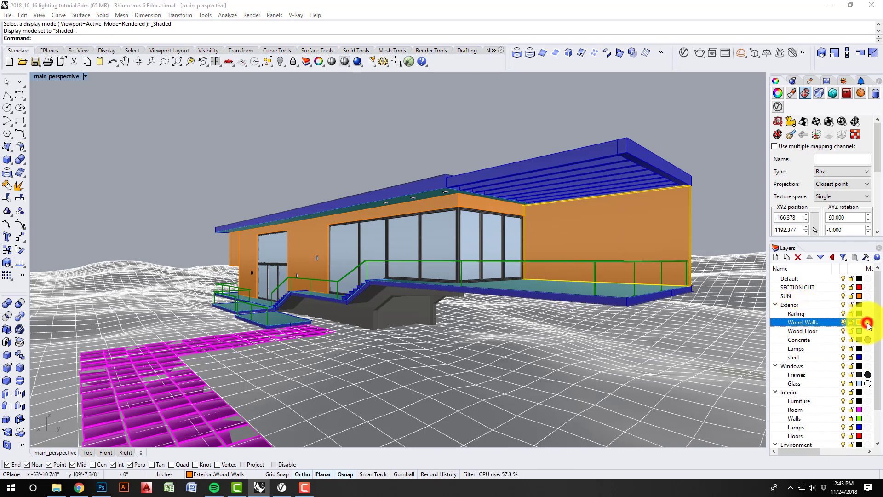
click(723, 119)
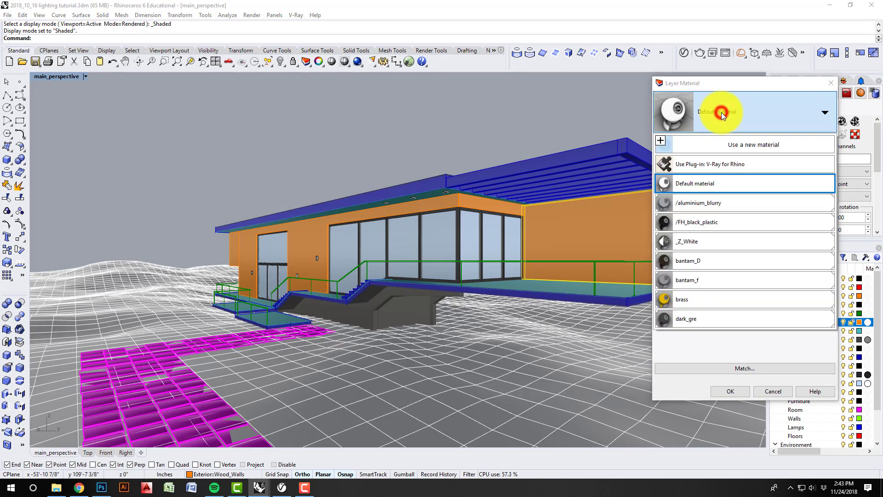
click(716, 164)
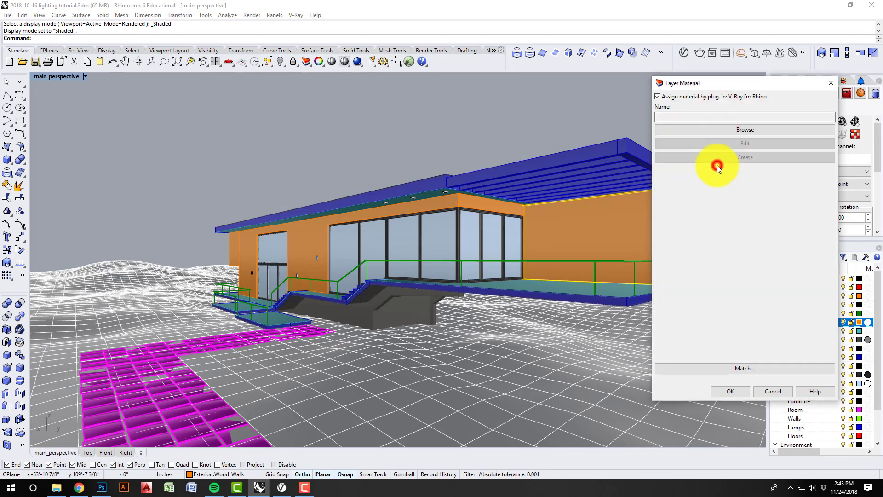
click(733, 129)
click(498, 239)
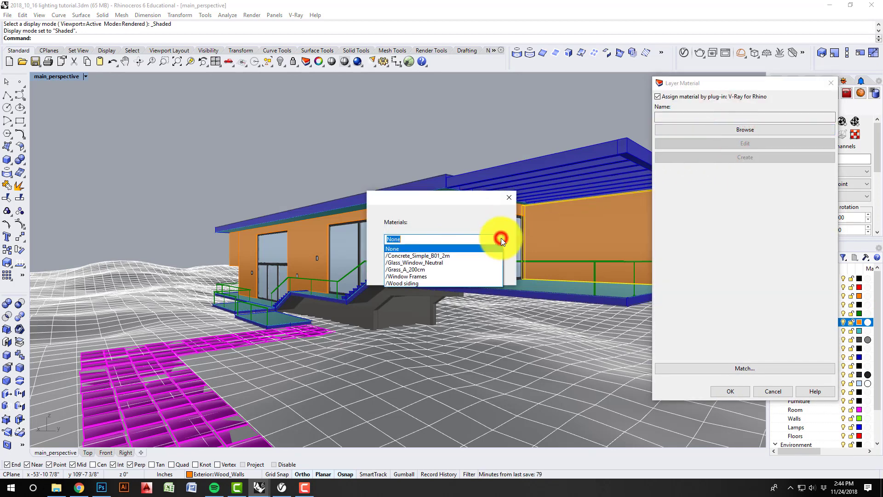
click(437, 283)
click(417, 255)
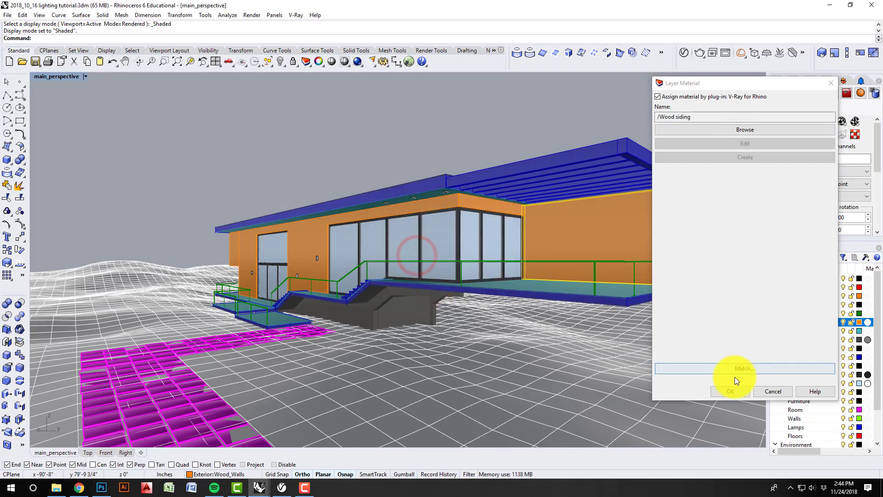
click(731, 389)
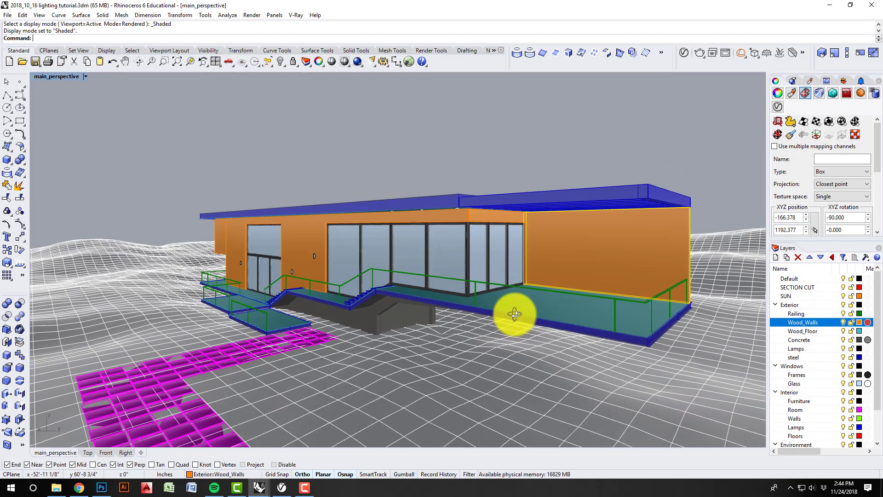
Change the main_perspective viewport's projection to Perspective and its display mode to Rendered
click(555, 313)
click(865, 145)
click(844, 164)
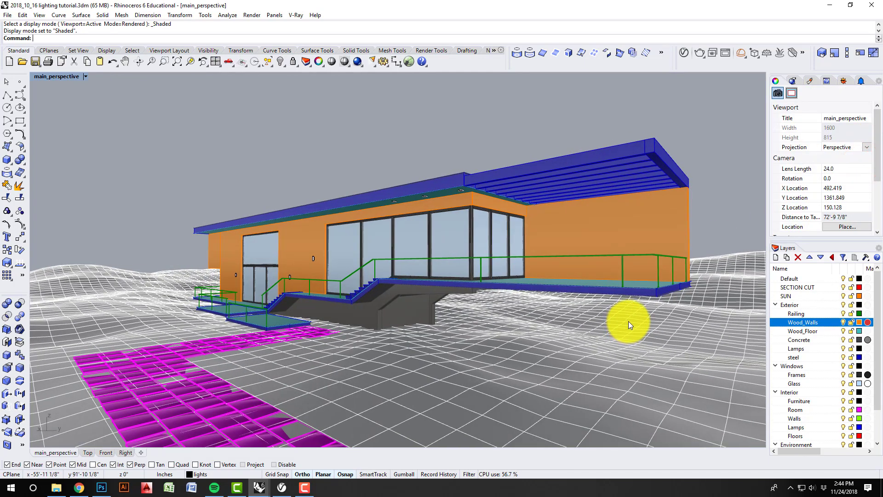
key(ctrl+alt+r)
Examine the scale and plank direction of the wood siding on the exterior walls, both close up and from a distance
mouse_move(650, 348)
right_down()
mouse_move(656, 341)
mouse_move(603, 322)
mouse_move(585, 325)
mouse_move(654, 339)
right_up()
scroll(681, 265, up, 6)
right_drag(622, 284, 591, 288)
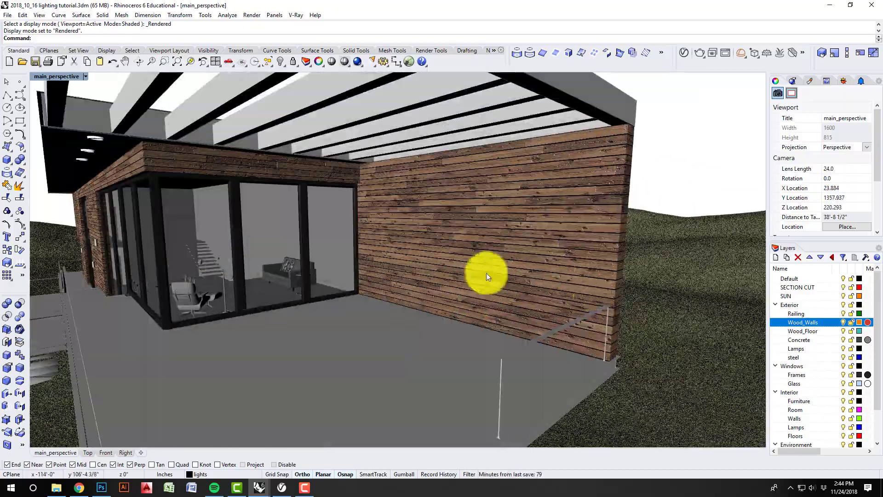
scroll(487, 277, up, 4)
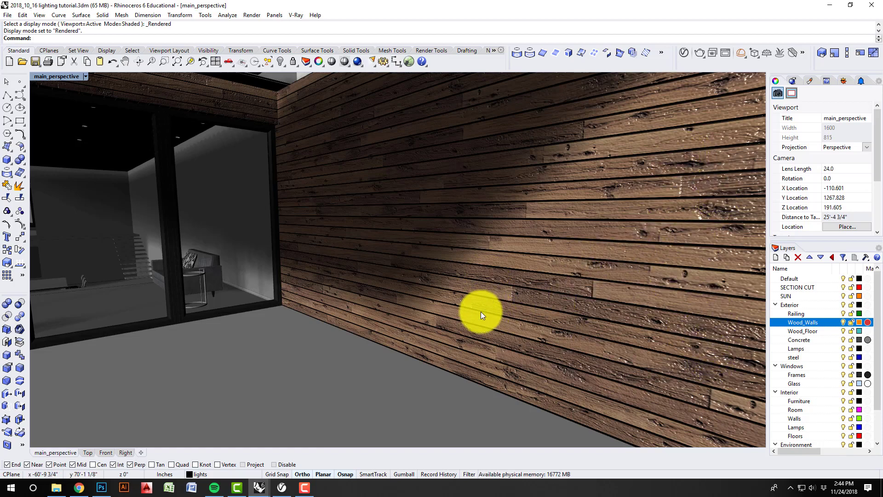
scroll(481, 311, down, 5)
mouse_move(481, 311)
right_down()
mouse_move(455, 310)
mouse_move(482, 305)
right_up()
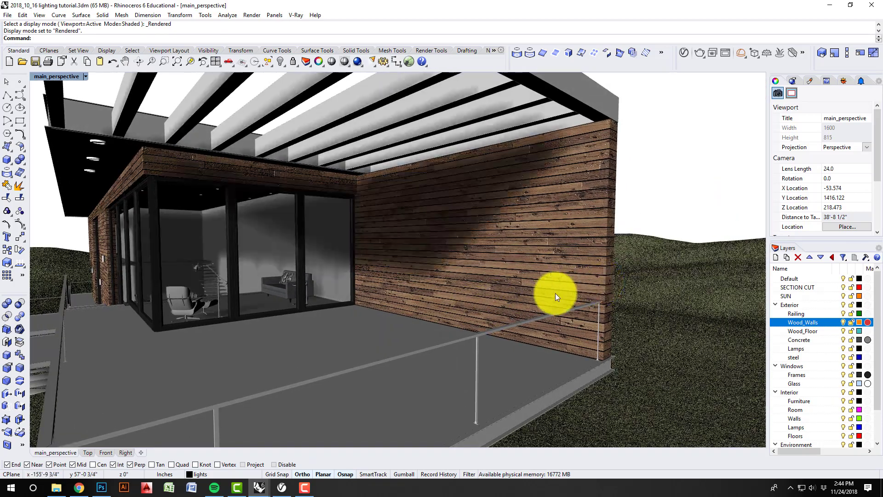
scroll(547, 297, down, 5)
right_drag(538, 299, 540, 301)
scroll(540, 300, up, 5)
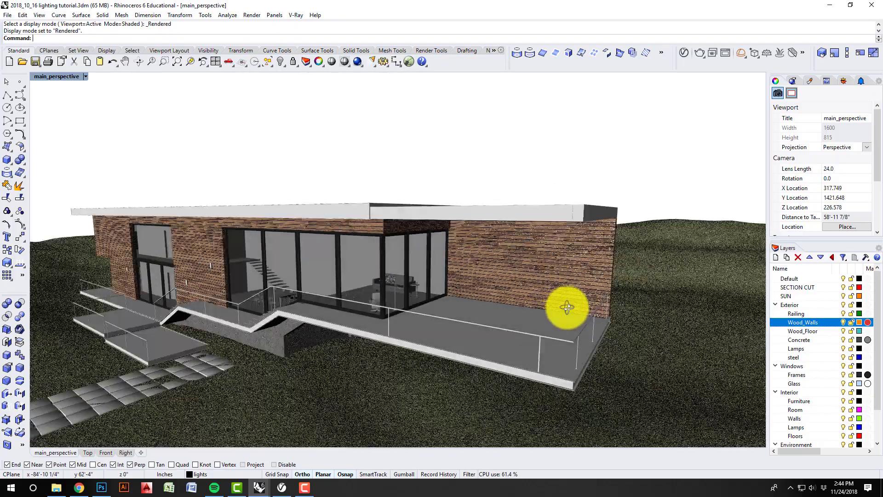
scroll(608, 288, up, 8)
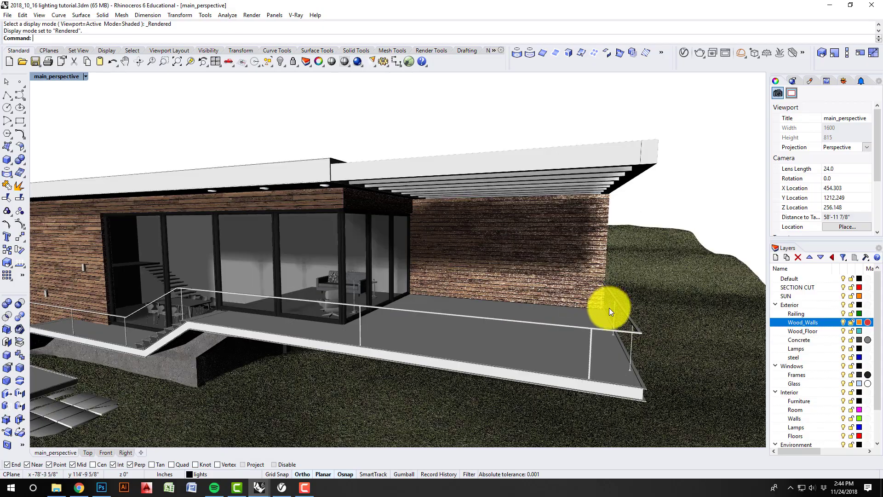
scroll(580, 284, down, 6)
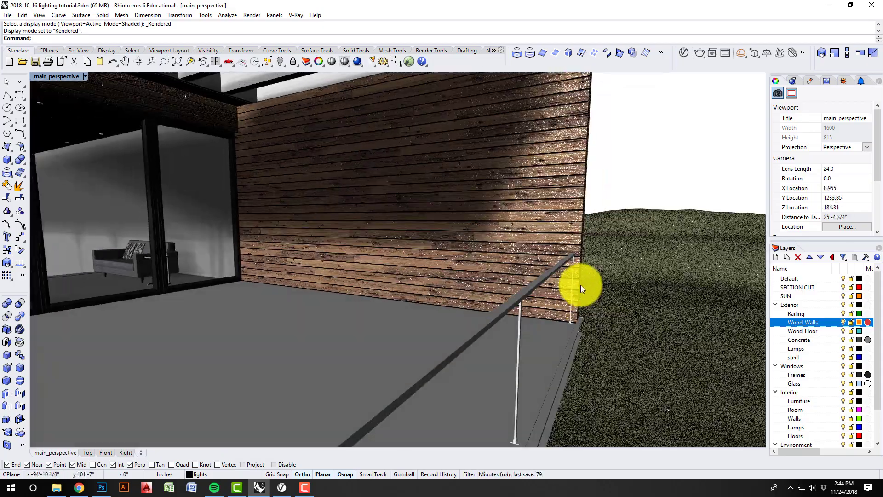
scroll(568, 290, up, 8)
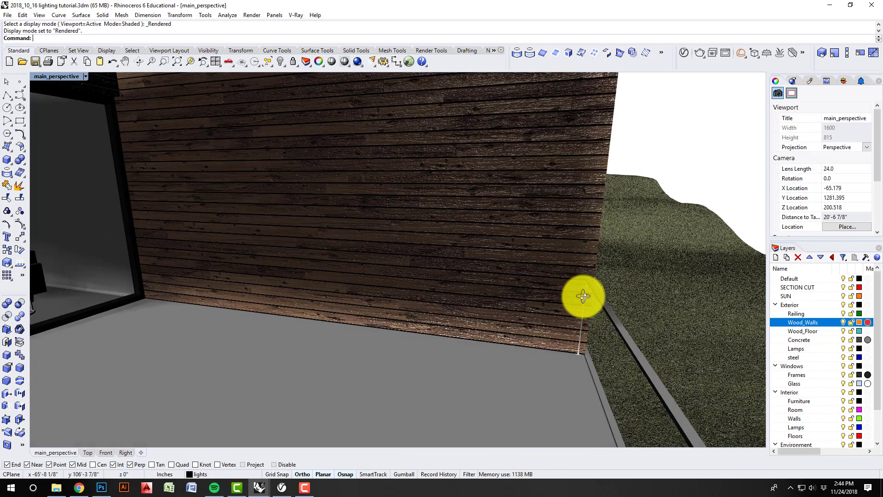
Select the large wood wall beside the terrace and remove its texture mapping from channel 1
mouse_move(583, 296)
right_down()
mouse_move(613, 296)
mouse_move(588, 298)
right_up()
click(570, 238)
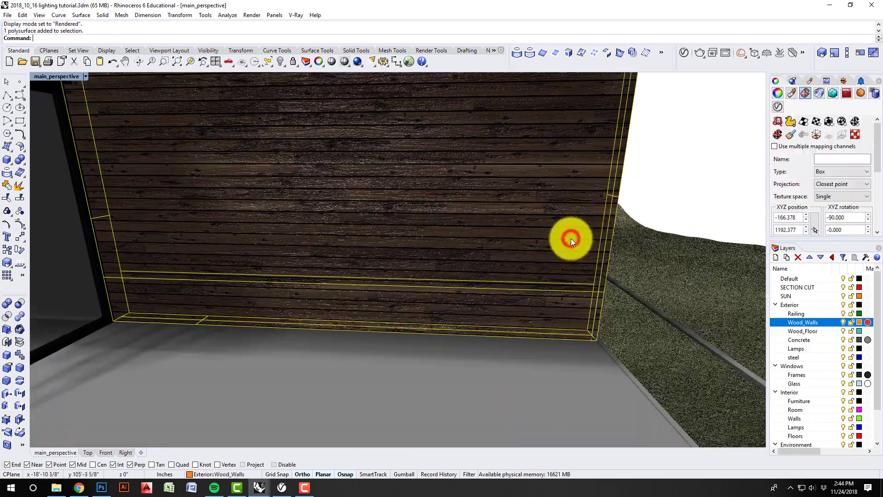
click(775, 134)
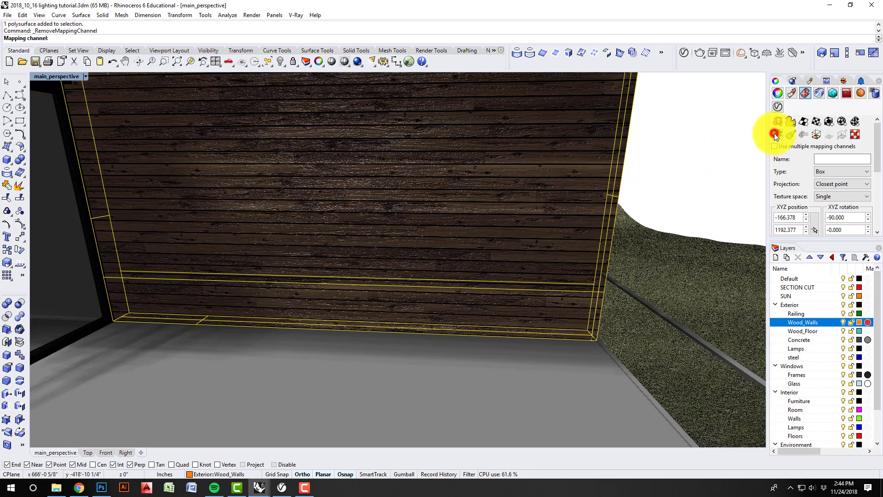
scroll(457, 328, down, 4)
scroll(443, 320, down, 1)
key(Escape)
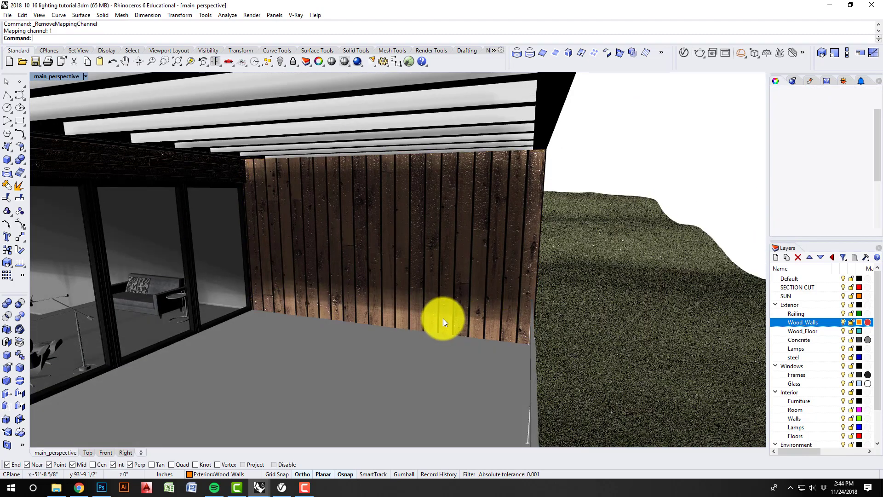
Examine the plank width and direction on the terrace wall without custom mapping, from several angles and distances
right_drag(443, 319, 429, 316)
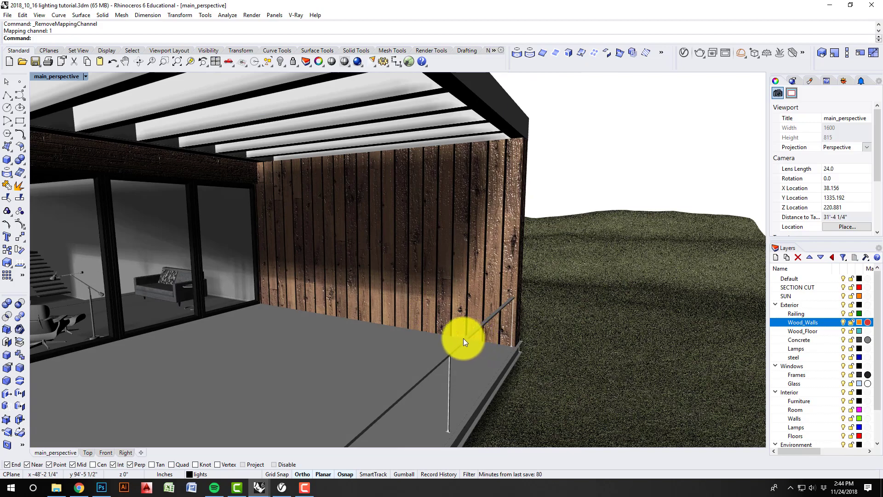
scroll(529, 314, down, 4)
right_drag(497, 322, 534, 314)
scroll(534, 313, up, 8)
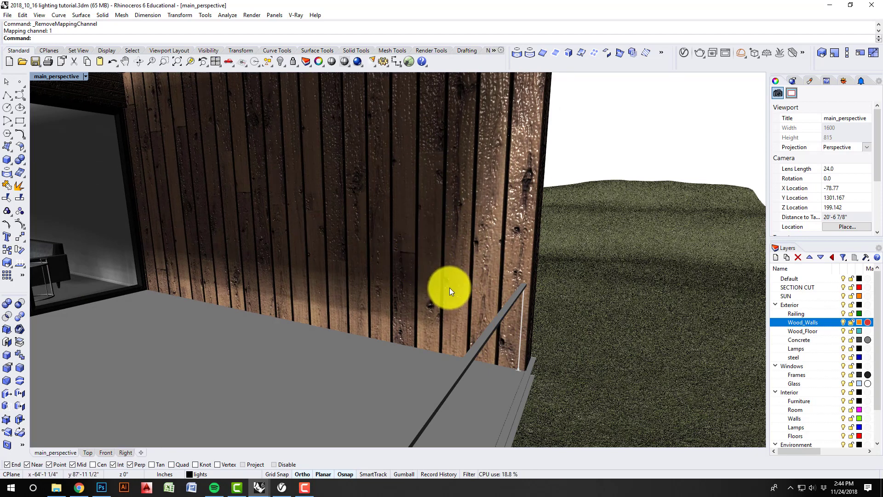
right_drag(449, 290, 457, 290)
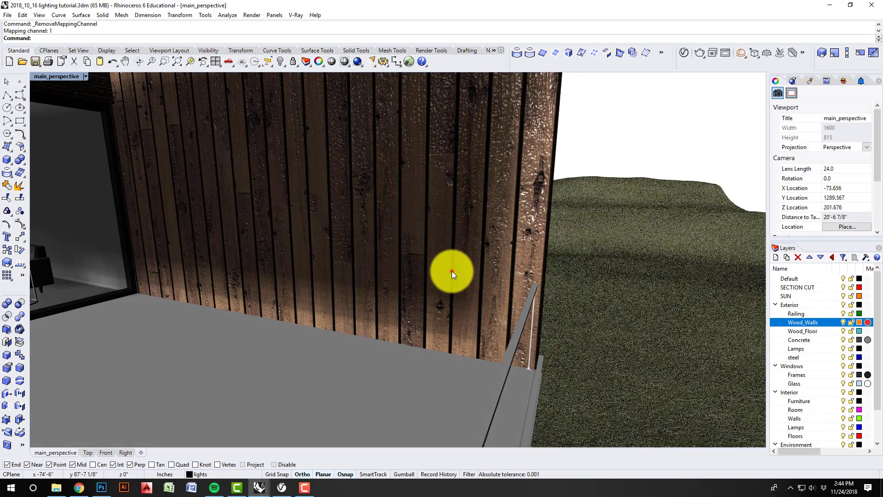
click(451, 272)
scroll(490, 281, down, 5)
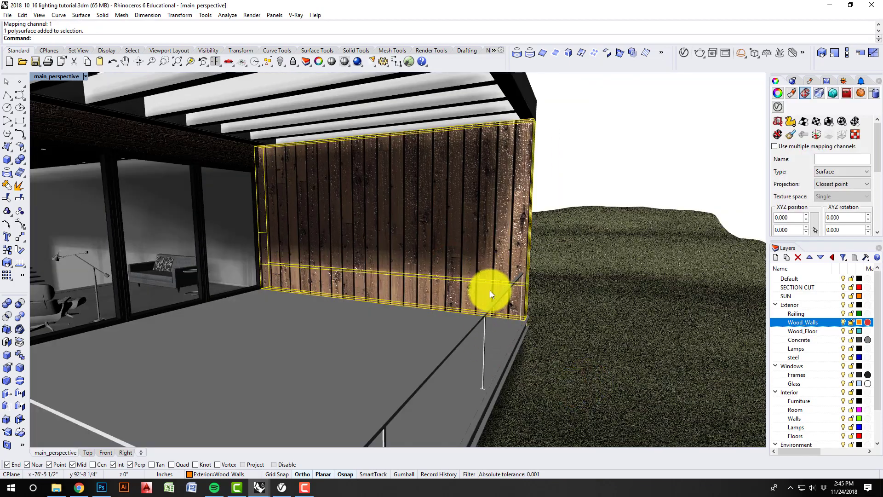
right_drag(489, 291, 487, 270)
right_drag(499, 230, 475, 281)
scroll(551, 305, up, 5)
right_drag(551, 305, 489, 311)
scroll(527, 312, down, 5)
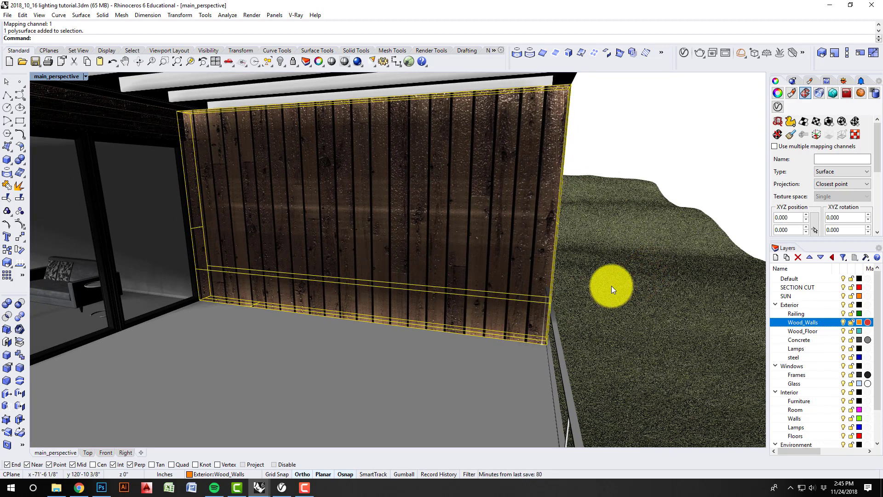
right_drag(565, 308, 561, 302)
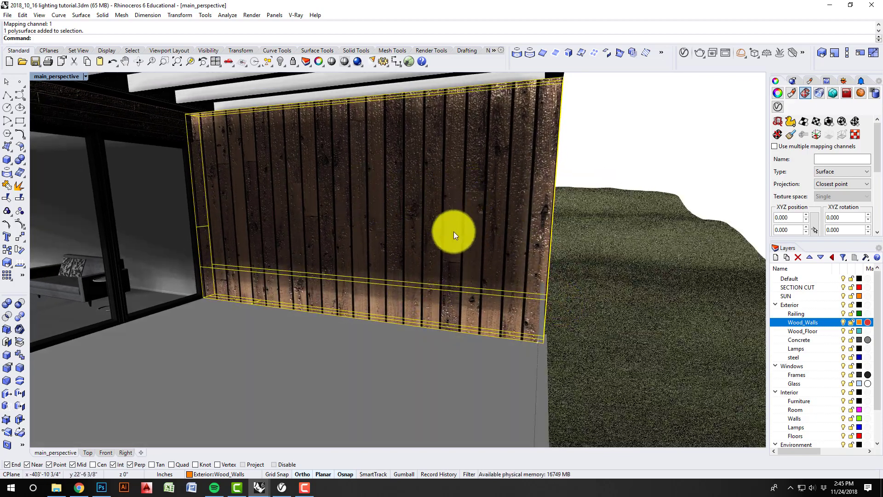
mouse_move(476, 254)
right_down()
mouse_move(481, 260)
mouse_move(471, 258)
right_up()
Check the plank layout of exterior wood siding_bump.jpg in Photoshop, return to the Rhino house model and deselect the wall
click(103, 488)
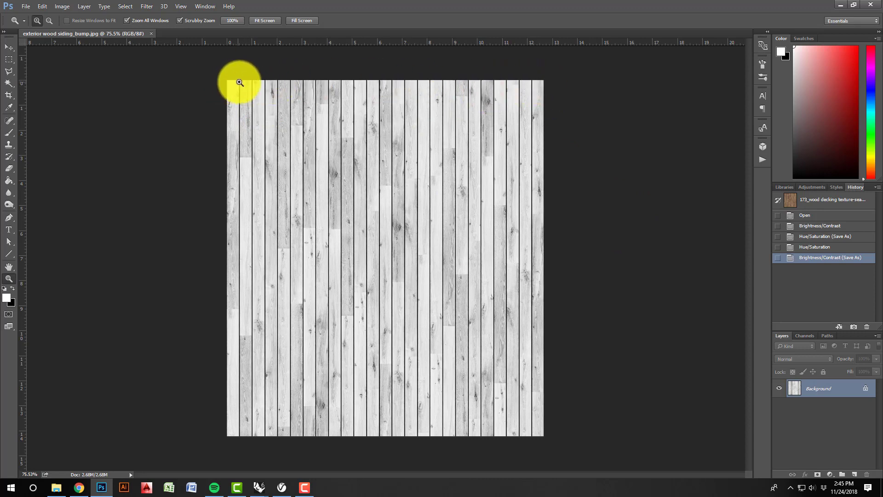
click(840, 4)
right_drag(494, 275, 515, 278)
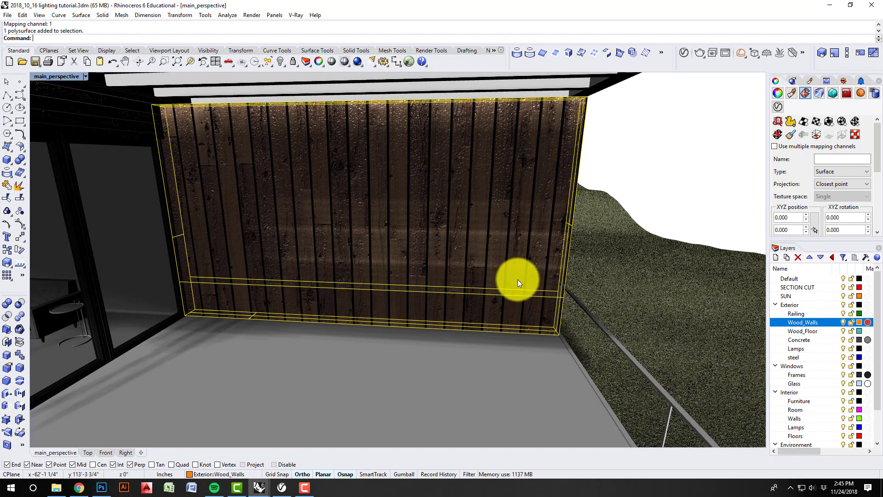
right_drag(535, 313, 543, 311)
key(Escape)
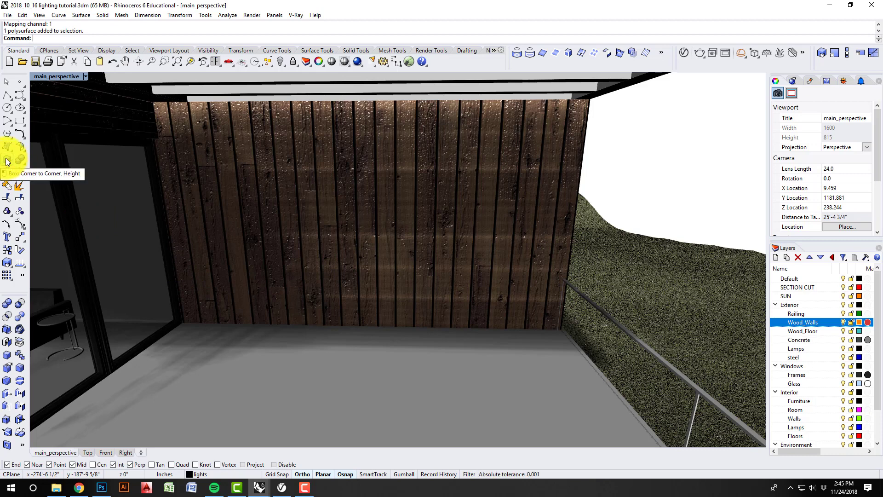
Make Railing the current layer and draw a 6" × 6" × 6" reference box at the base of the terrace wall's outer corner
click(829, 314)
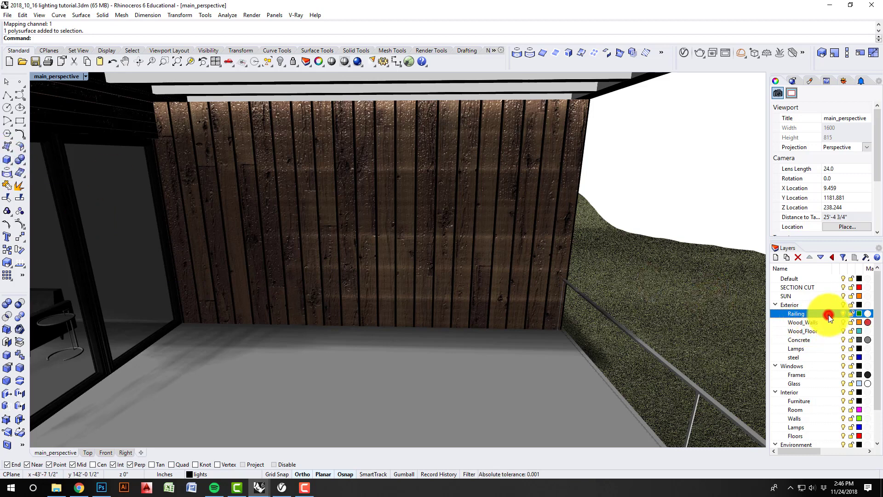
click(7, 159)
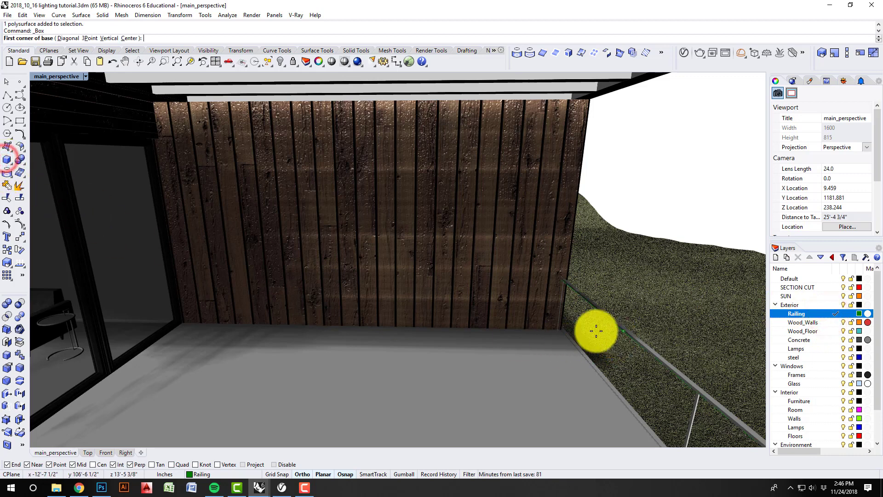
click(563, 331)
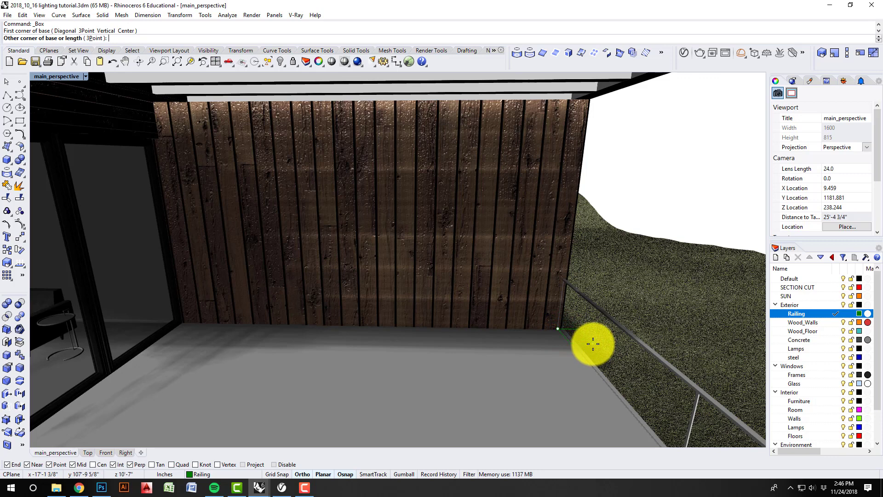
scroll(593, 344, up, 2)
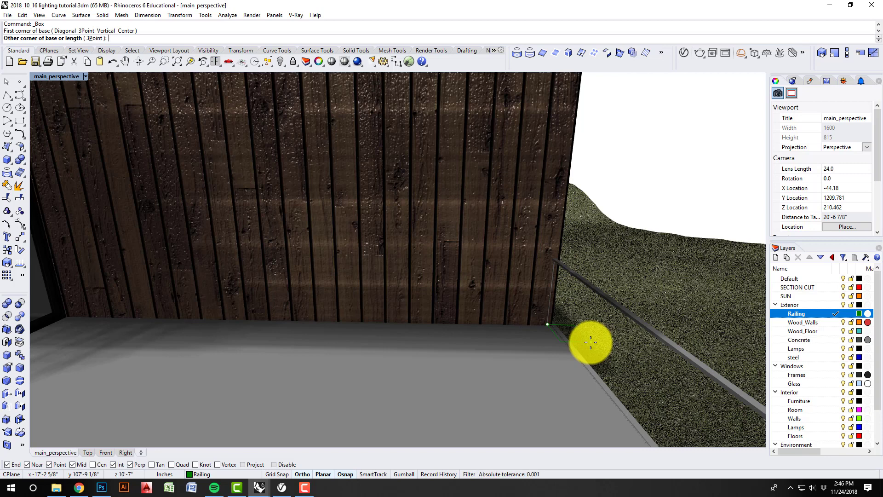
text(")
key(Return)
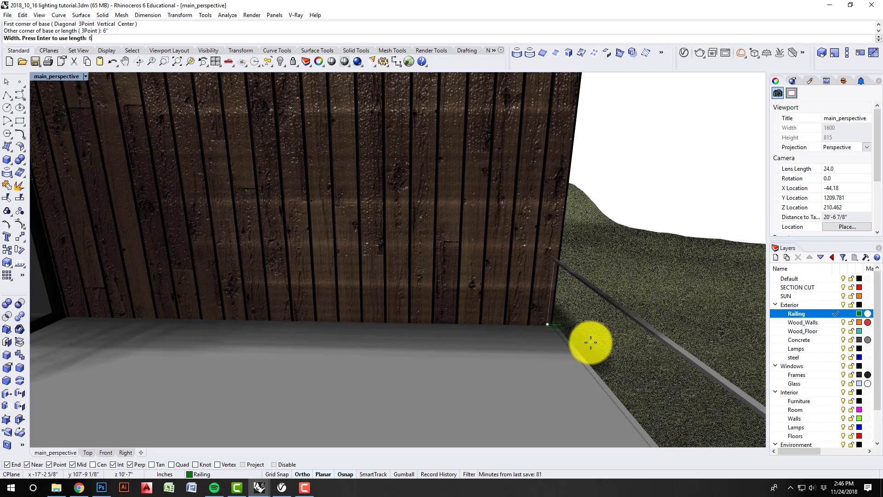
text(6")
key(Return)
text(6)
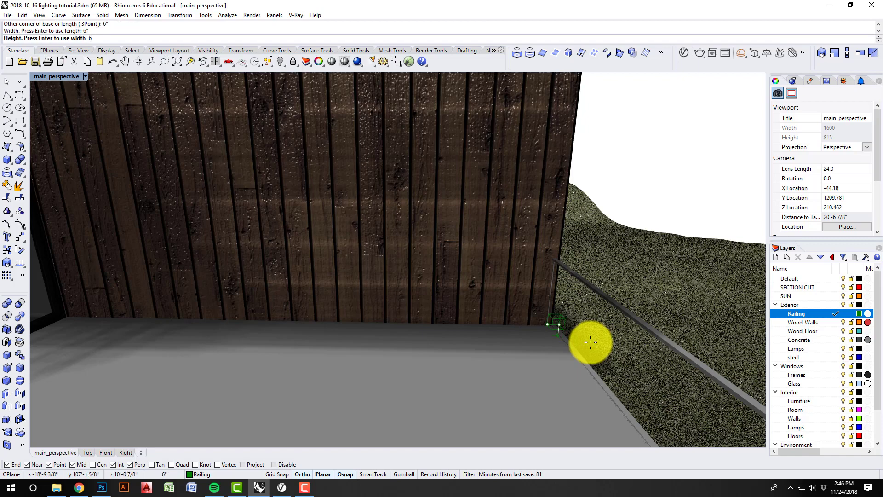
text(")
key(Return)
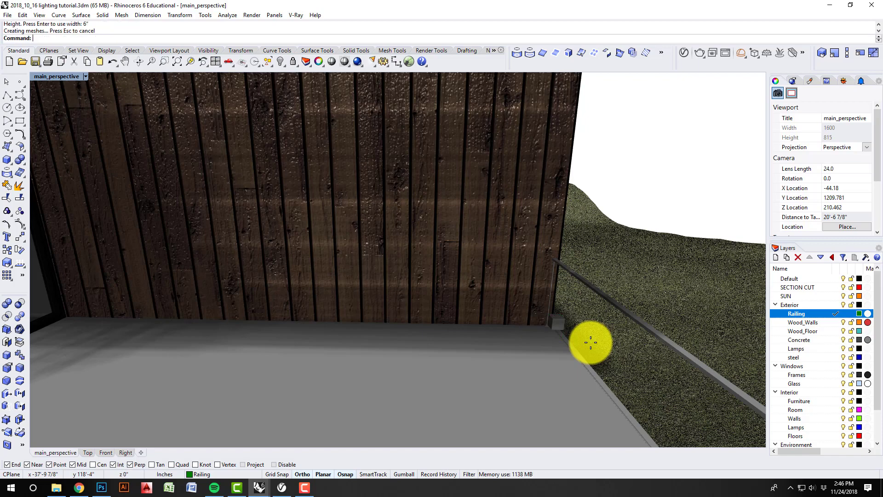
Apply a capped box mapping of 10' × 10' × 10' to the terrace wall, starting at its base near the outer corner
scroll(590, 342, up, 4)
mouse_move(538, 323)
right_down()
mouse_move(538, 316)
mouse_move(533, 327)
right_up()
scroll(539, 324, down, 2)
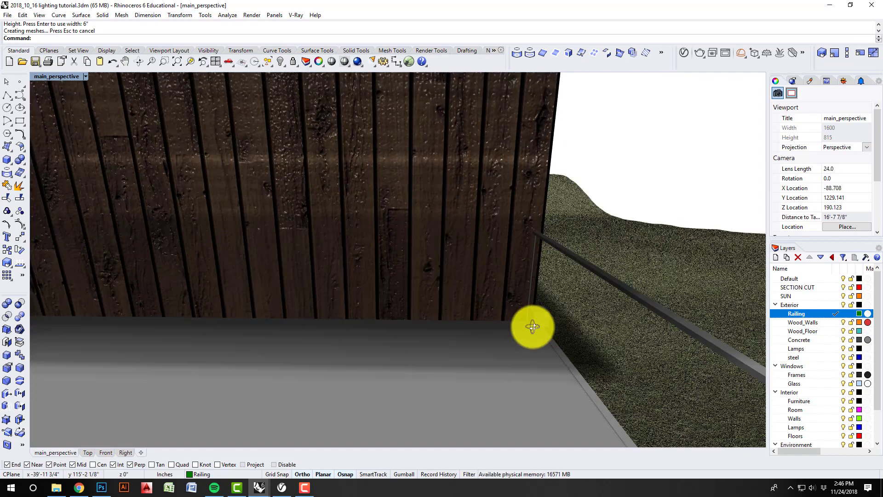
scroll(532, 327, down, 3)
click(489, 269)
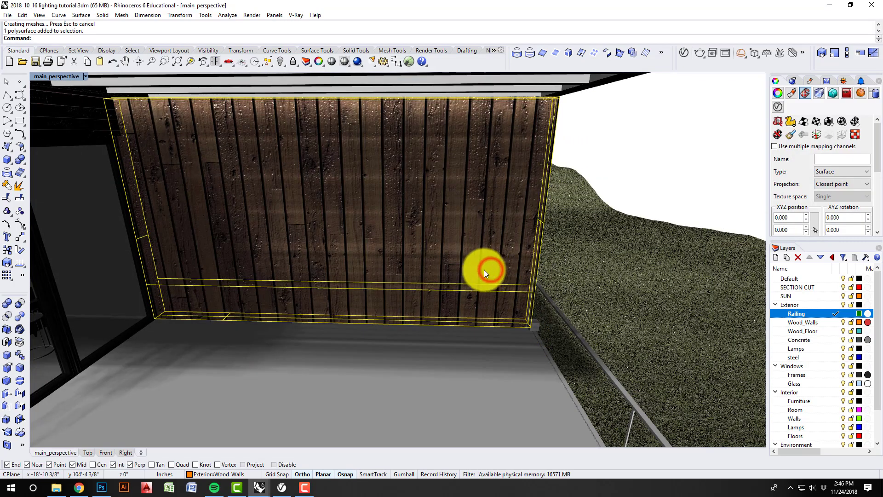
click(827, 120)
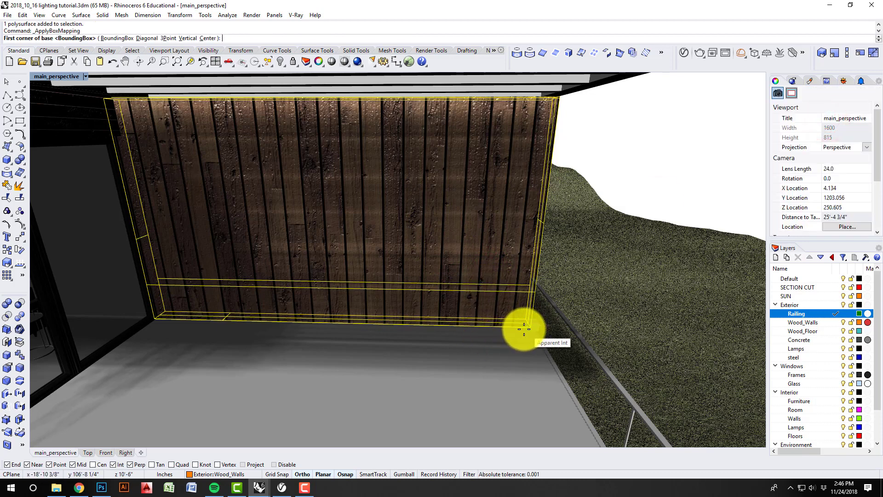
click(501, 331)
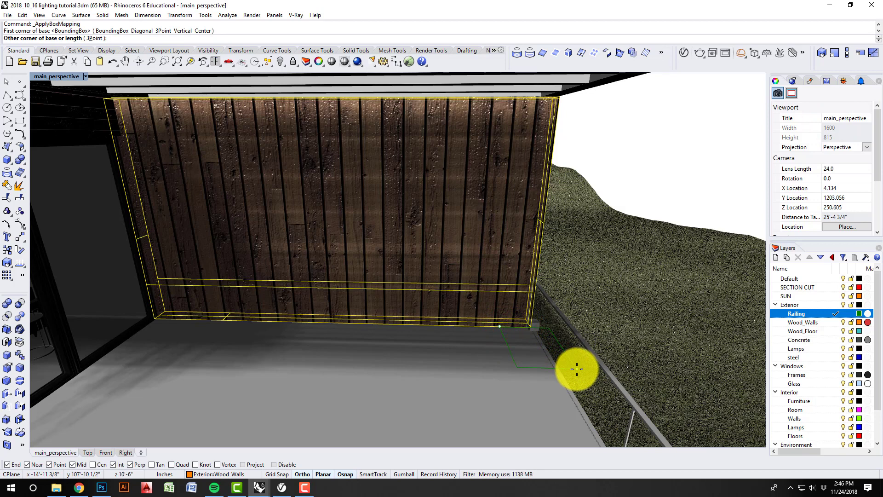
text(10')
key(Return)
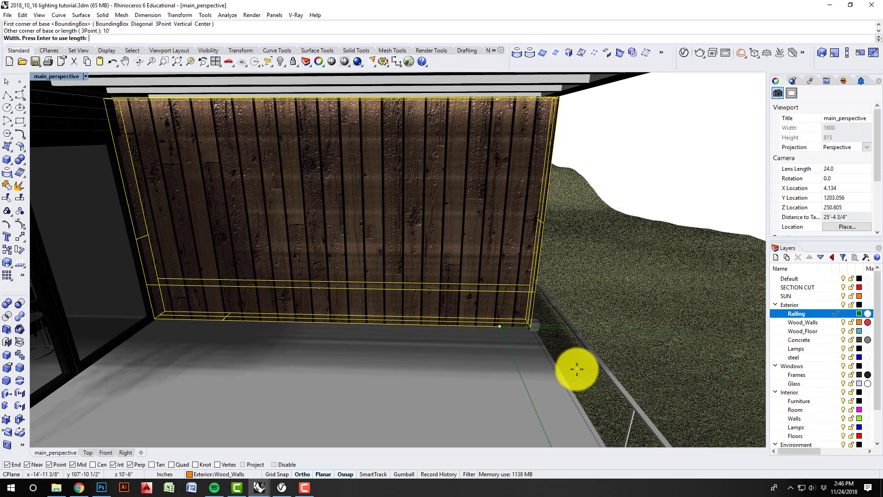
text(10')
key(Return)
text(10')
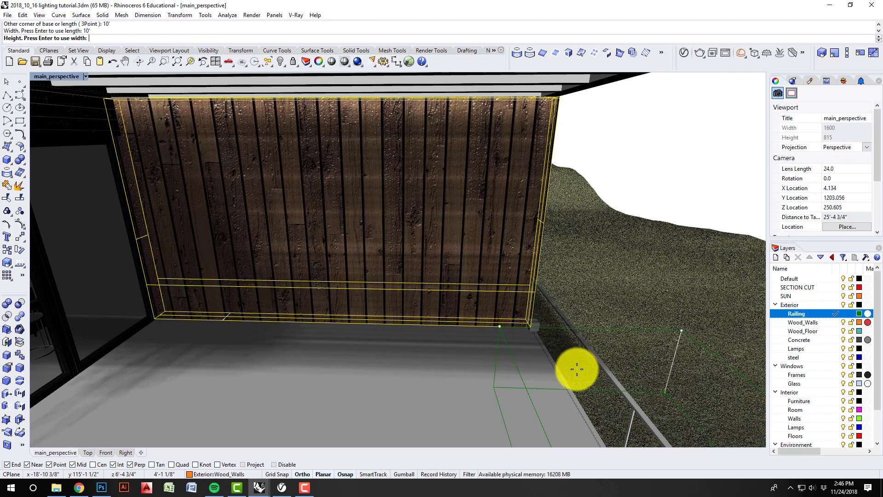
key(Return)
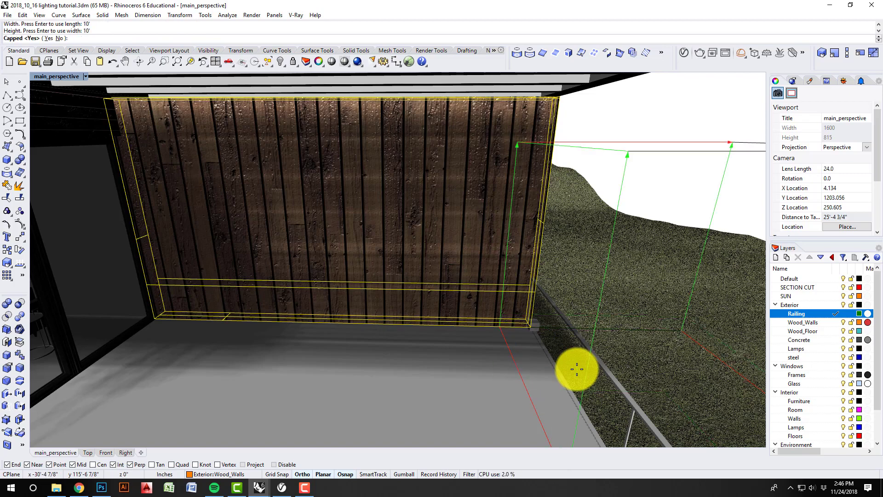
key(Return)
Compare the plank width on the remapped terrace wall with the reference box at its corner, then deselect the wall
scroll(469, 276, down, 3)
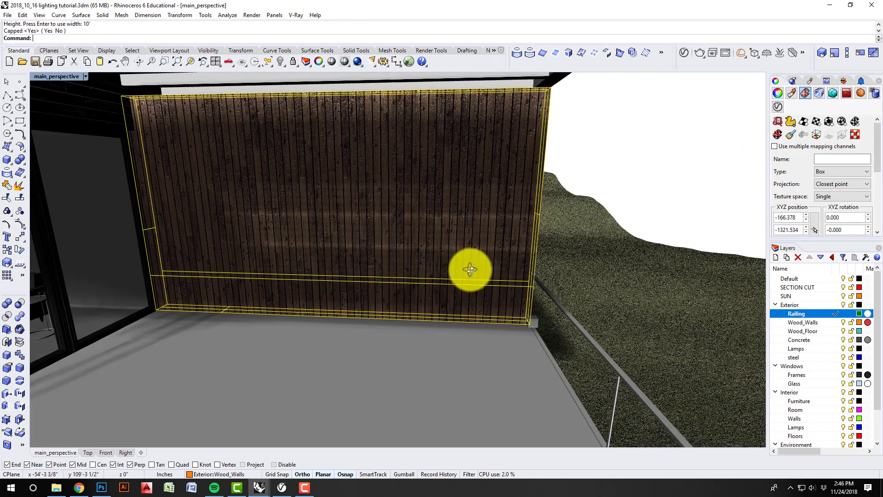
scroll(479, 283, up, 4)
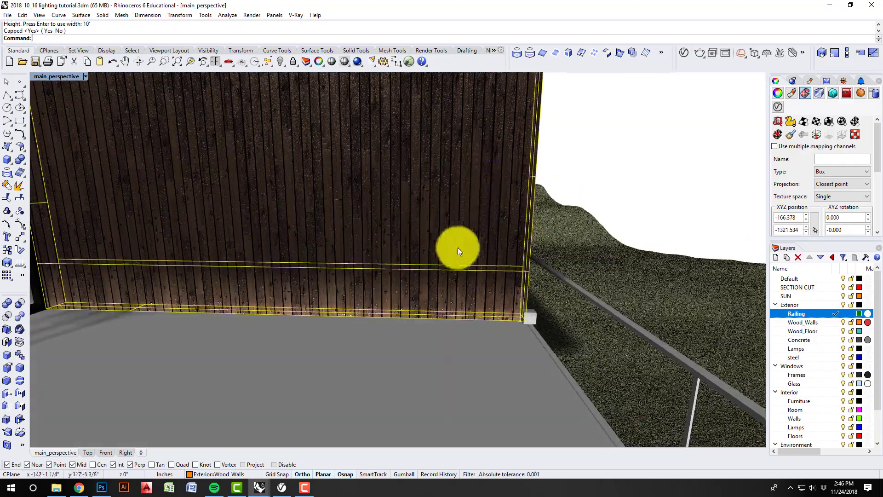
scroll(462, 282, up, 1)
scroll(476, 322, down, 5)
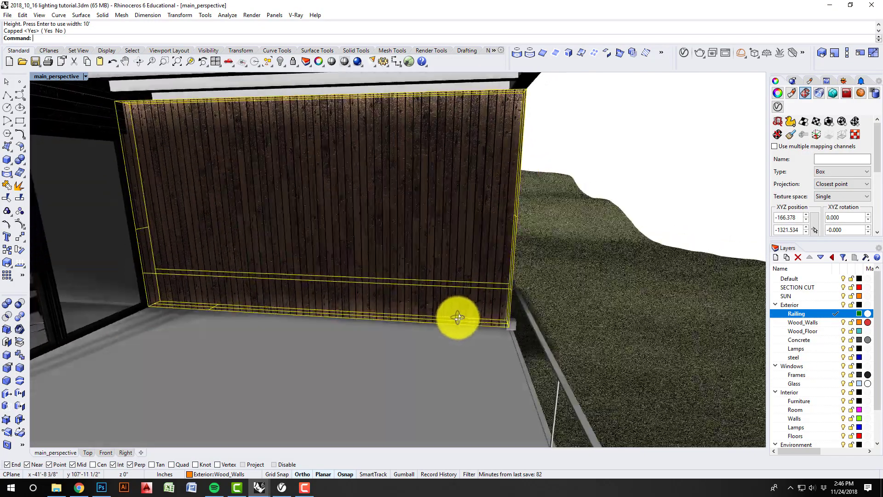
right_drag(458, 317, 418, 324)
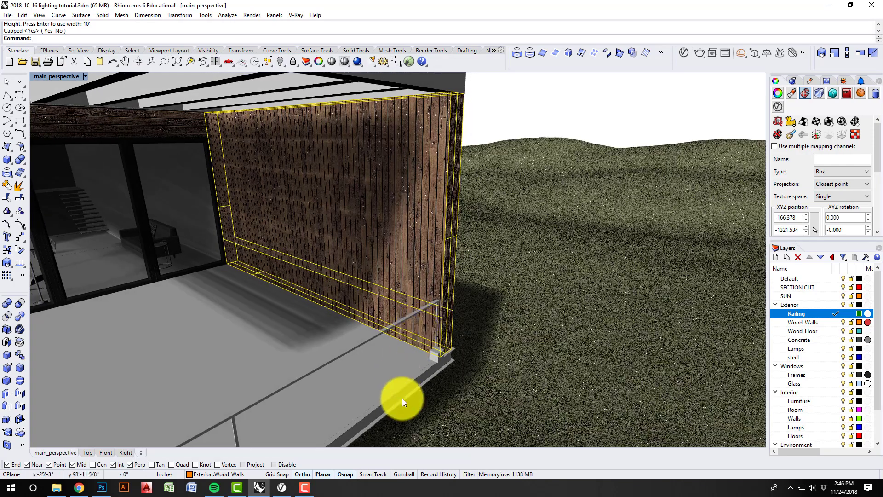
scroll(401, 398, up, 4)
key(Escape)
Show the mapping widget for the terrace wall's channel 1 and examine the mapping box's size and position against the house
click(430, 189)
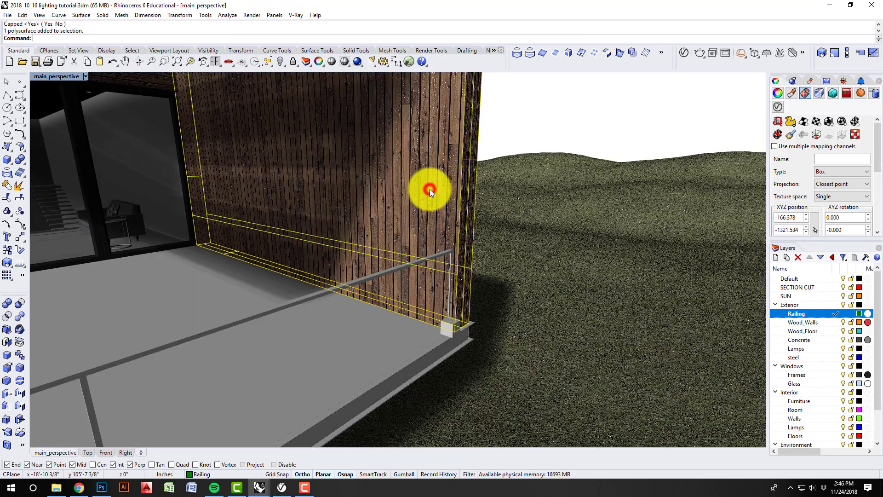
click(818, 135)
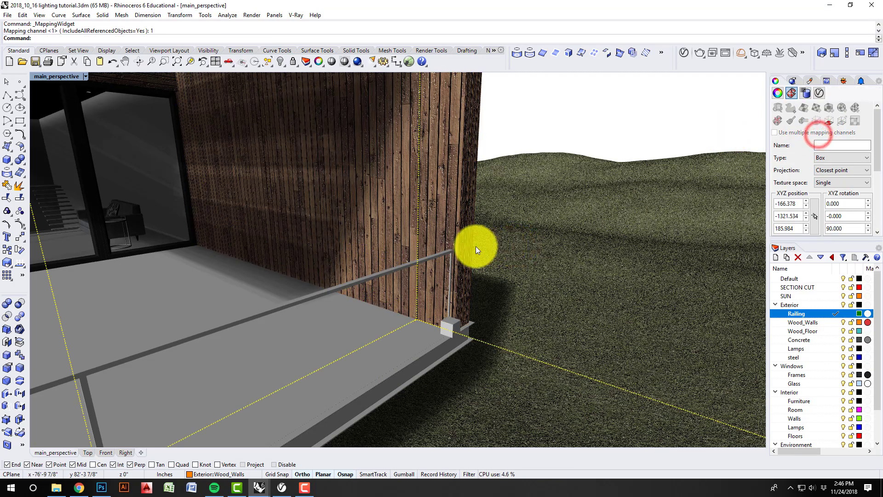
scroll(476, 247, down, 6)
right_drag(453, 293, 463, 305)
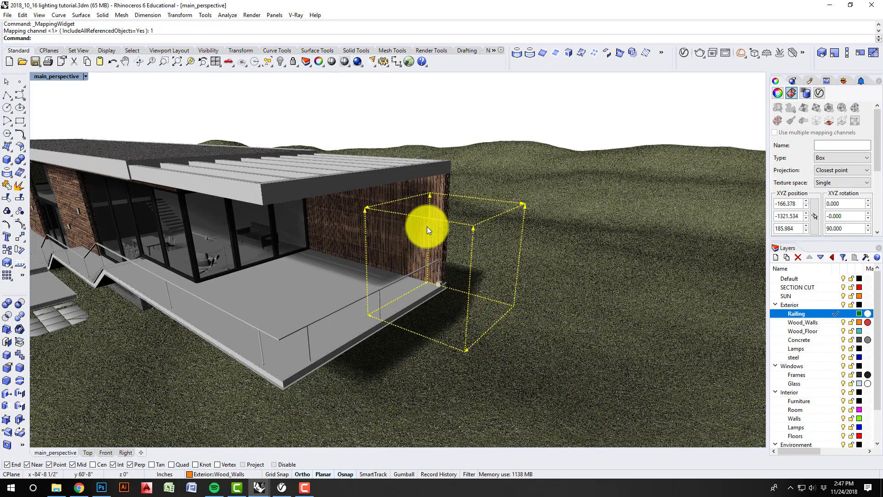
scroll(427, 226, up, 8)
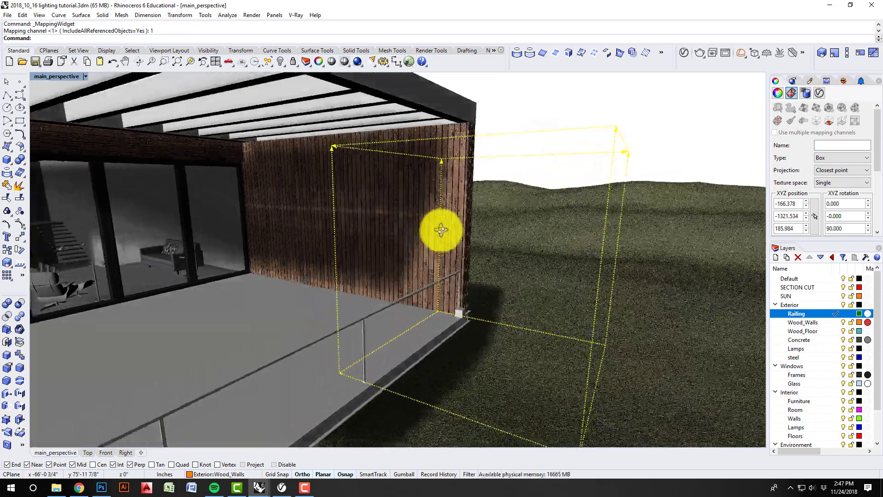
right_drag(440, 230, 429, 232)
right_drag(425, 243, 443, 245)
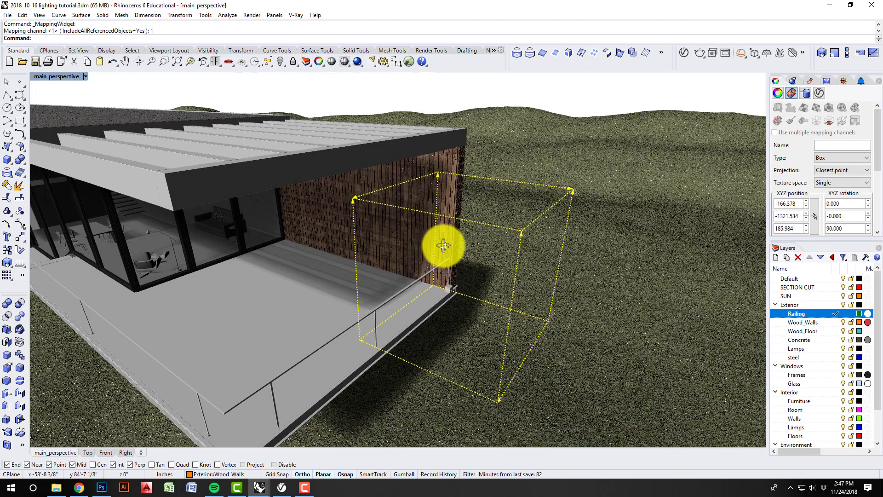
Rotate the mapping box 90° about its lower horizontal edge facing away from the terrace wall, so the siding planks run horizontally
right_drag(365, 243, 390, 241)
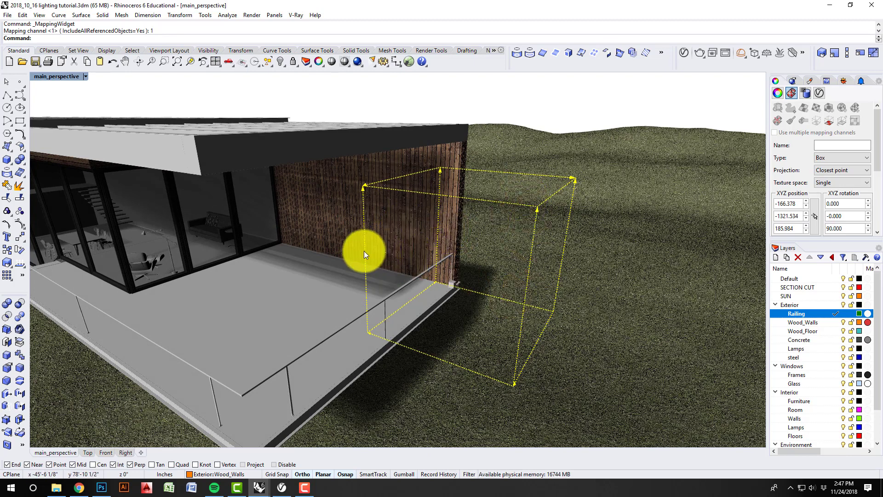
right_click(21, 250)
click(554, 311)
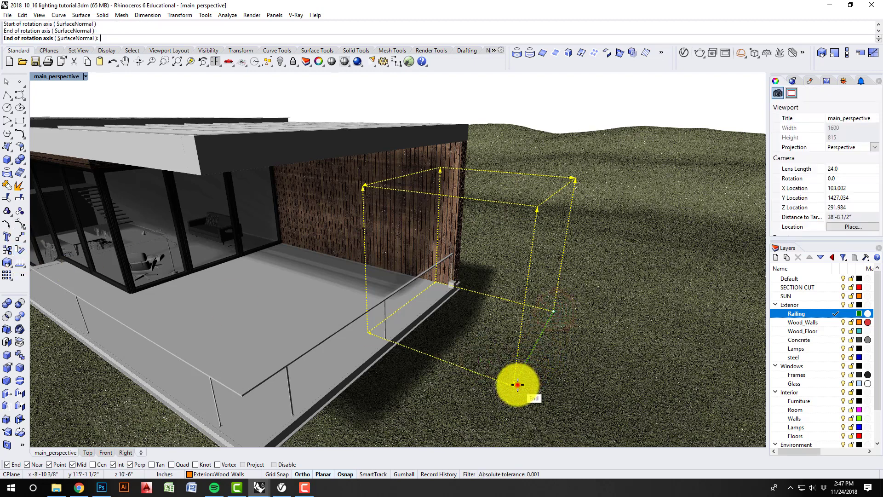
click(517, 384)
click(470, 316)
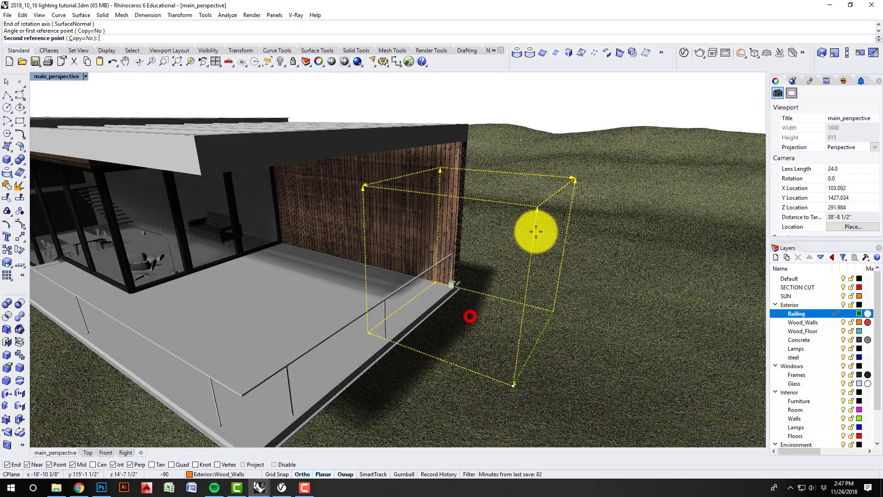
click(537, 231)
mouse_move(473, 310)
right_down()
mouse_move(486, 310)
mouse_move(446, 298)
mouse_move(412, 310)
mouse_move(467, 300)
right_up()
scroll(449, 303, up, 8)
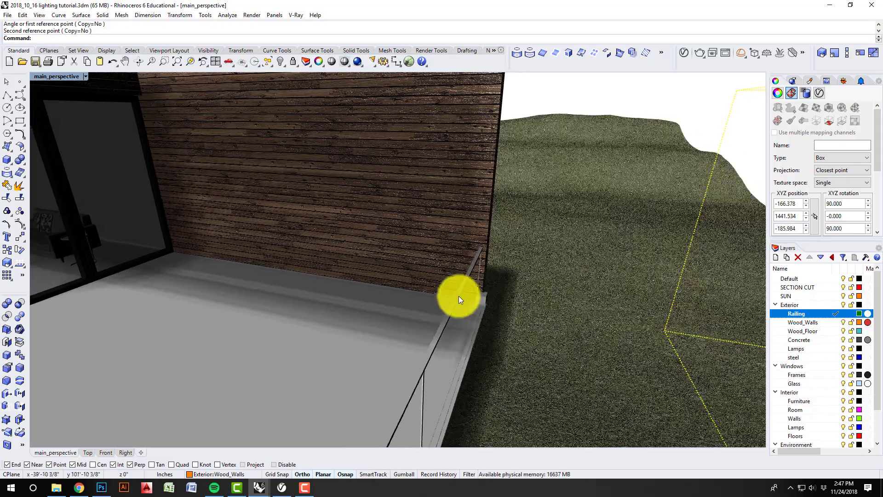
Move the mapping box by its lower corner back to the base of the terrace wall, at the outer corner by the reference box
scroll(458, 294, down, 10)
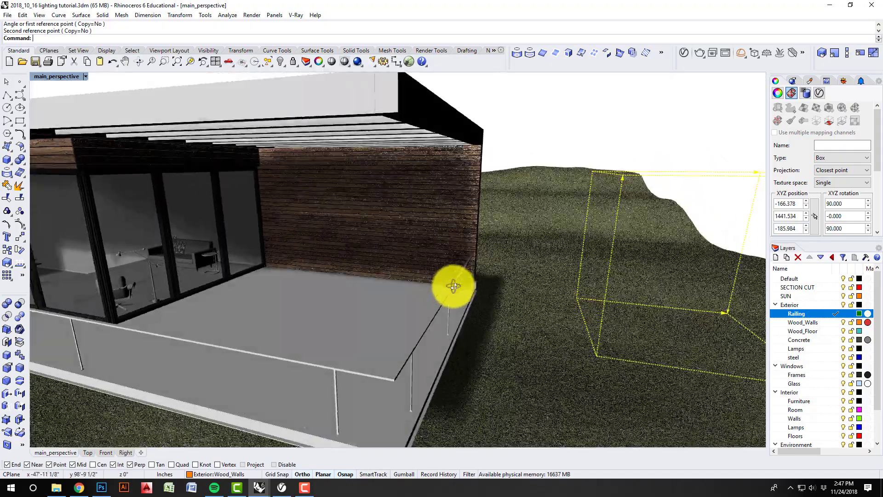
scroll(453, 286, down, 5)
text(m)
key(Return)
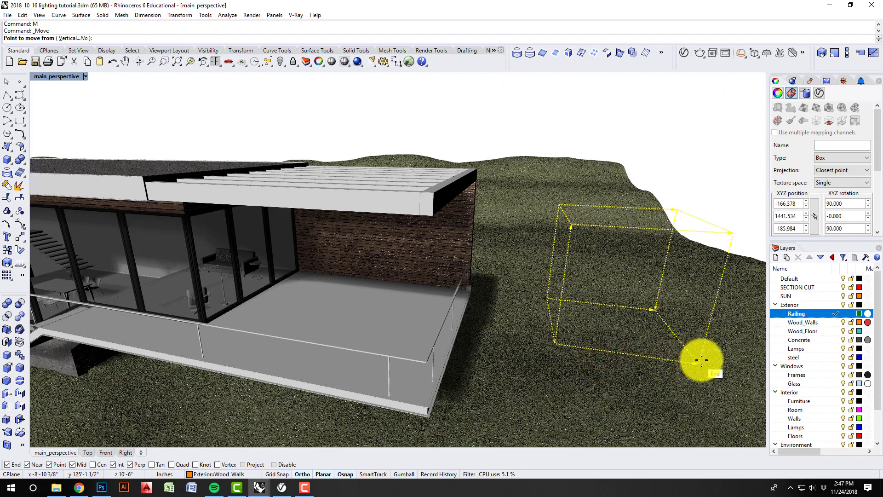
scroll(473, 291, up, 10)
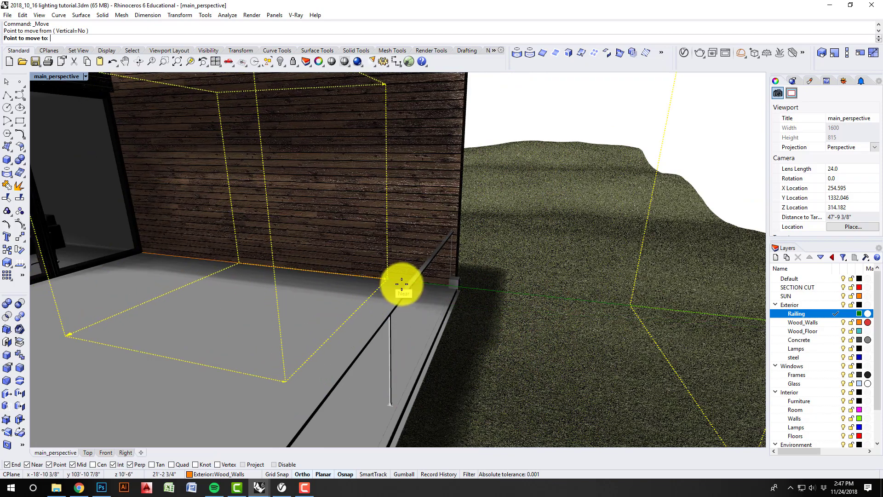
scroll(454, 284, up, 3)
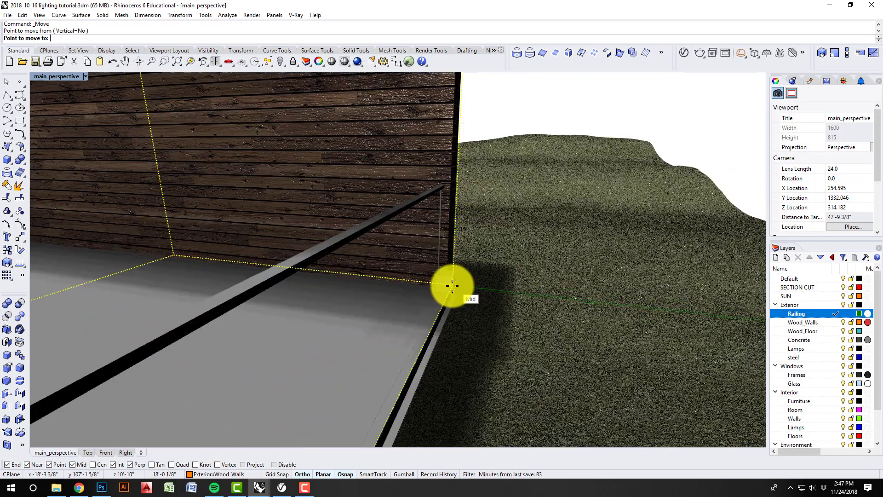
scroll(453, 289, up, 3)
right_drag(437, 307, 382, 343)
click(382, 343)
Shift the mapping box along the terrace wall's base so its lower corner sits just inside the railing post
scroll(383, 343, down, 4)
right_drag(446, 327, 505, 304)
scroll(476, 307, up, 4)
scroll(505, 302, up, 5)
text(m)
key(Return)
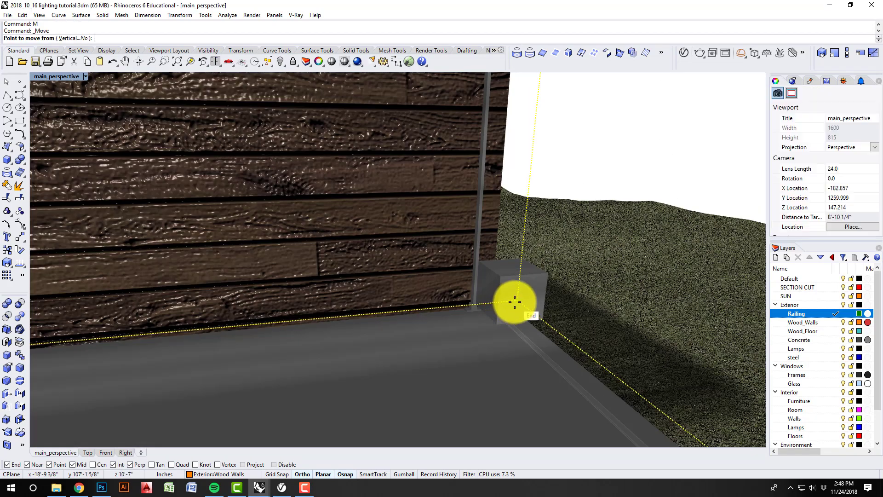
click(515, 301)
click(465, 310)
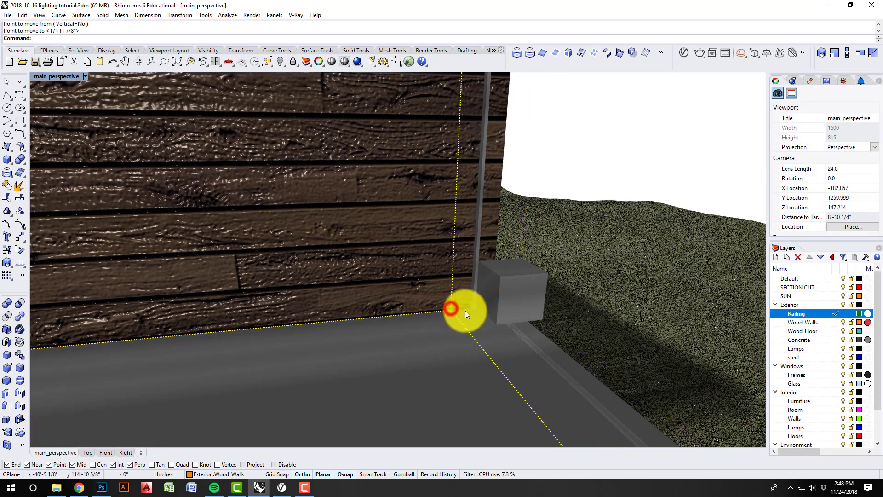
scroll(465, 310, down, 3)
scroll(461, 301, up, 2)
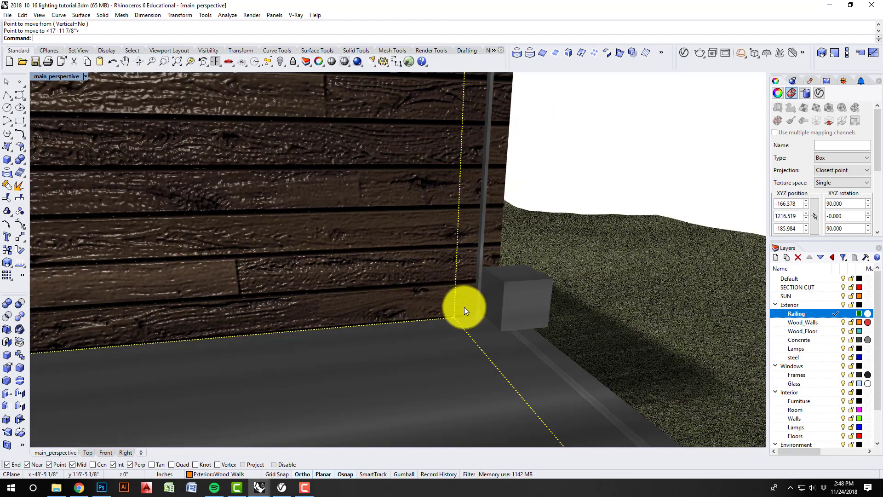
right_drag(485, 305, 484, 308)
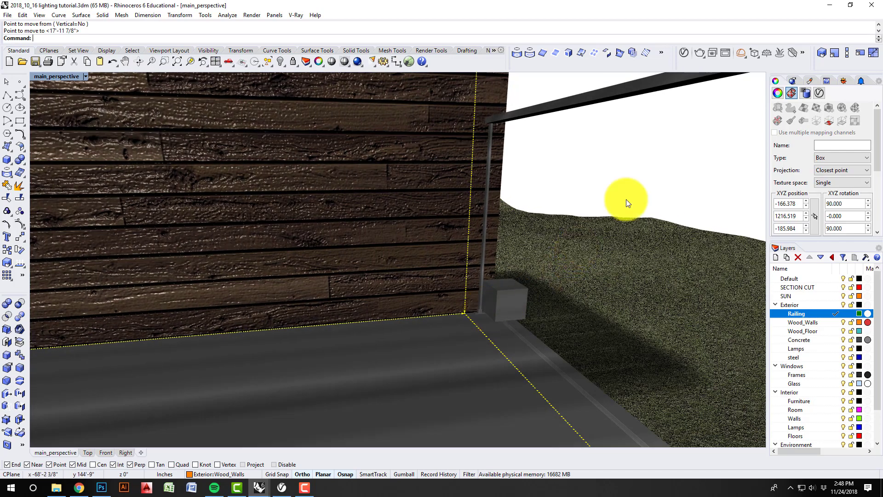
Scale the mapping box in one direction, upward from its base corner, to about 1 3/8 times its height, picking the end point in the front view
click(847, 53)
click(465, 311)
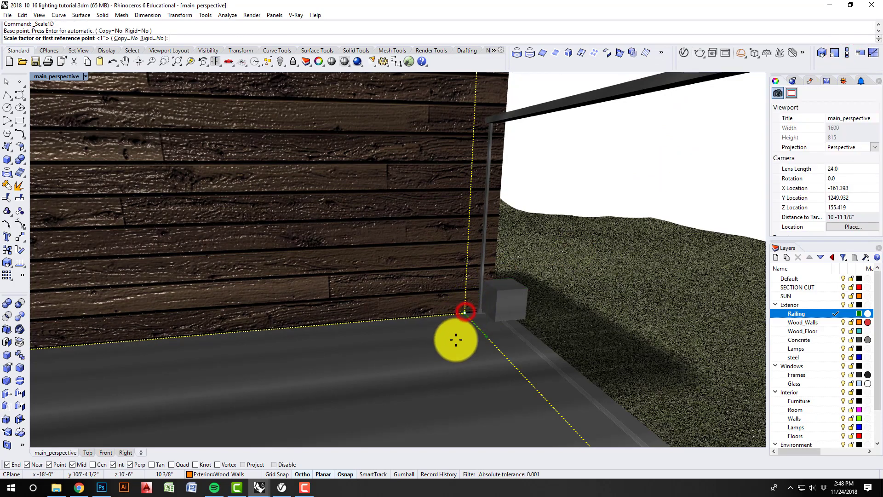
scroll(455, 339, down, 5)
click(463, 189)
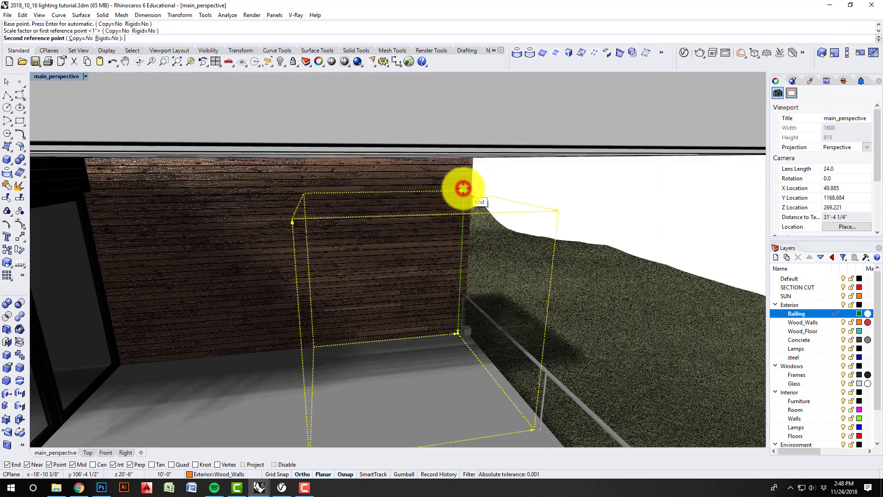
scroll(465, 195, up, 5)
scroll(469, 201, up, 3)
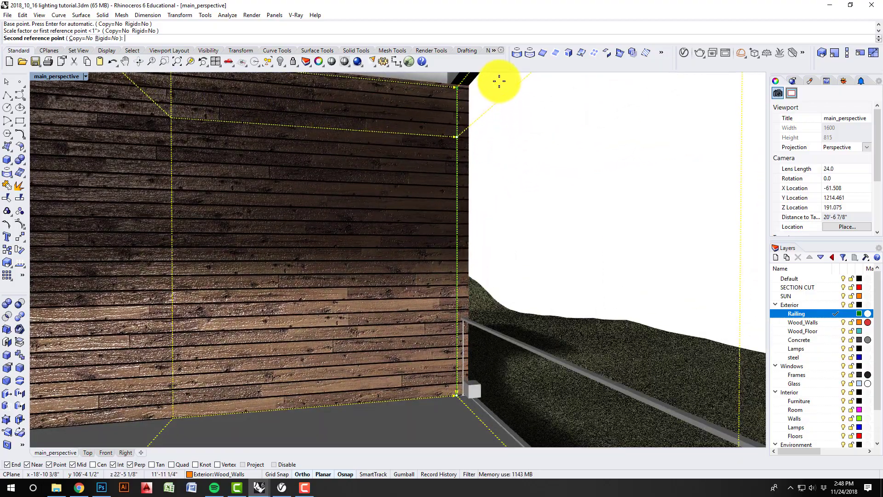
scroll(497, 87, down, 2)
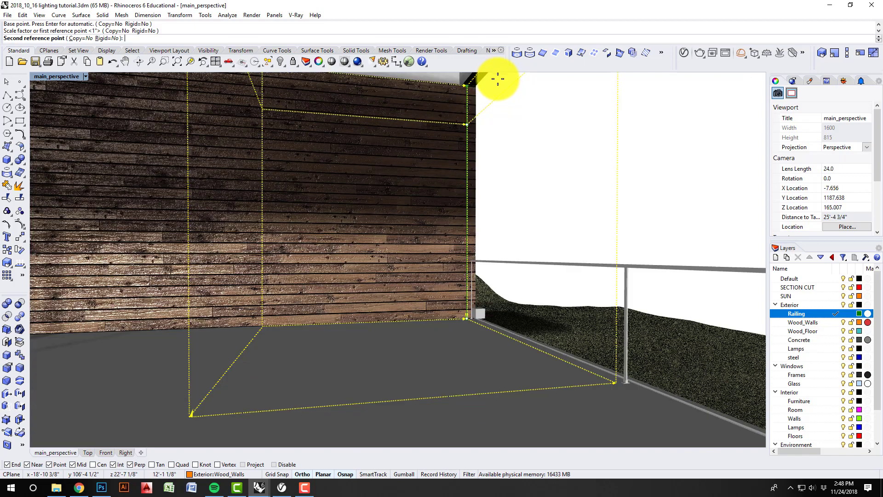
scroll(473, 169, down, 2)
scroll(524, 104, up, 2)
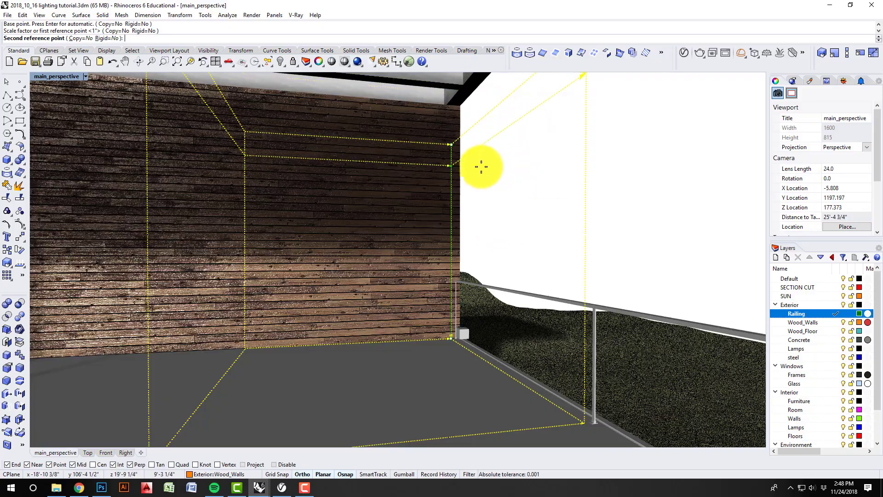
scroll(438, 395, up, 4)
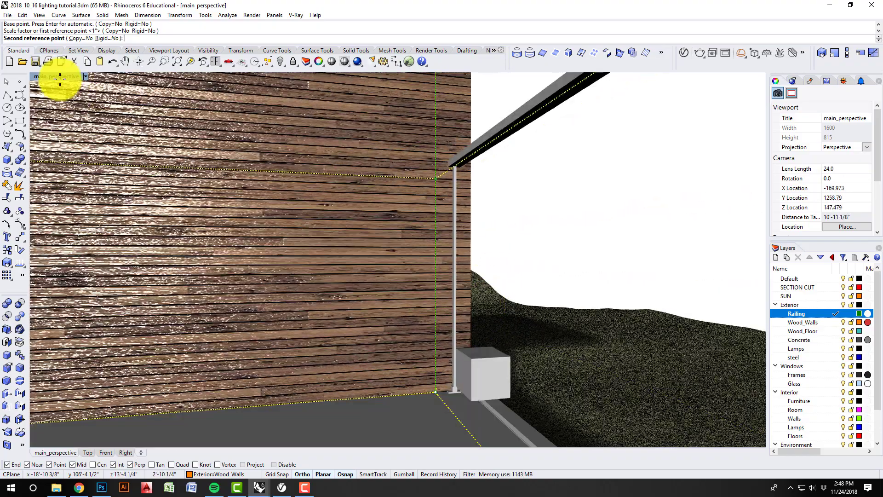
double_click(60, 77)
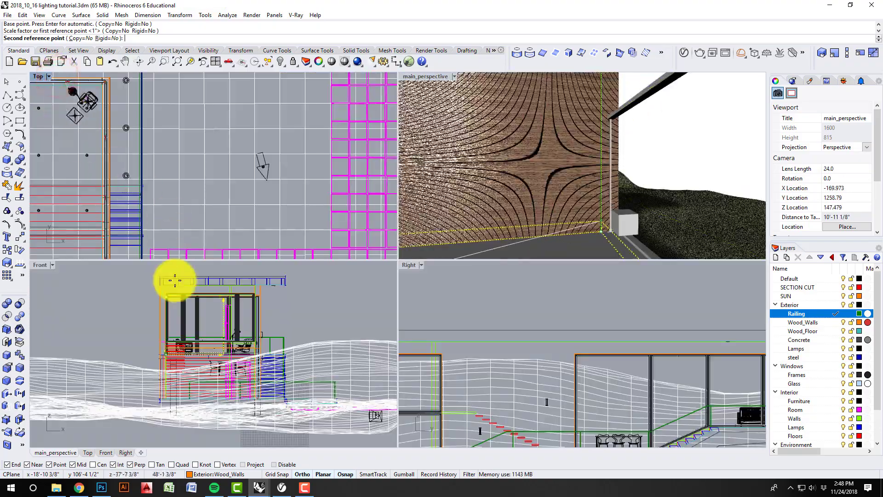
scroll(197, 344, down, 4)
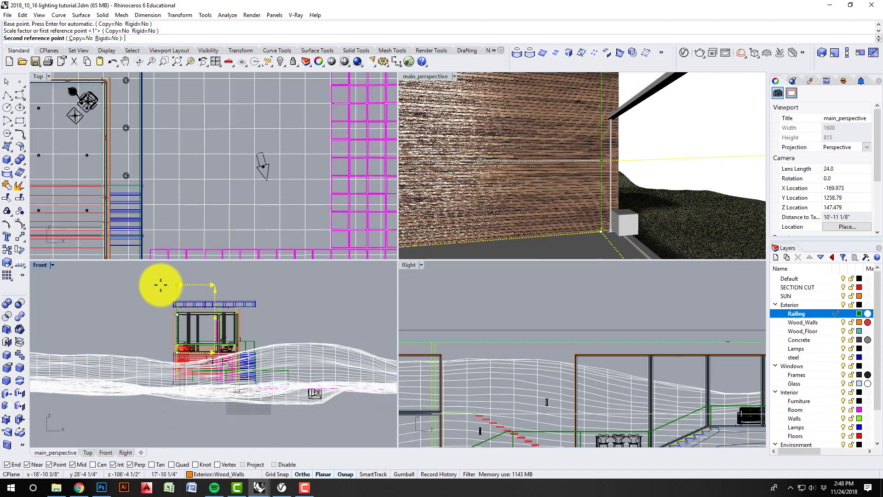
scroll(161, 285, up, 6)
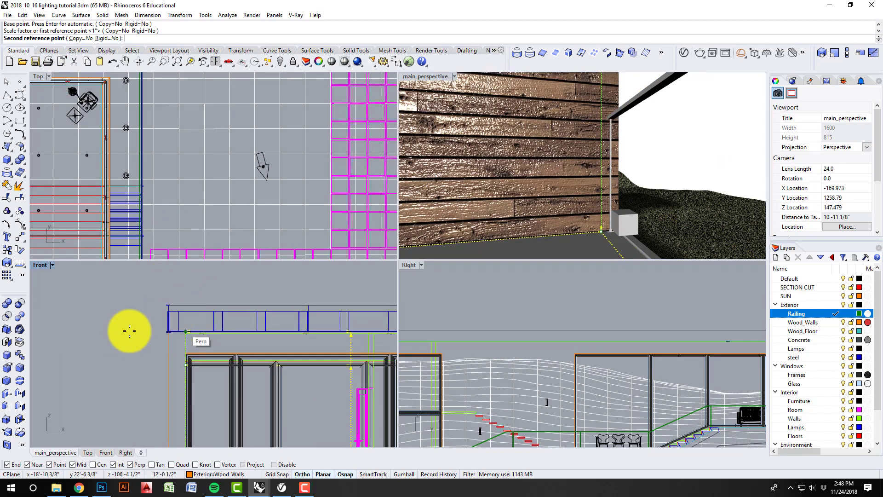
click(121, 295)
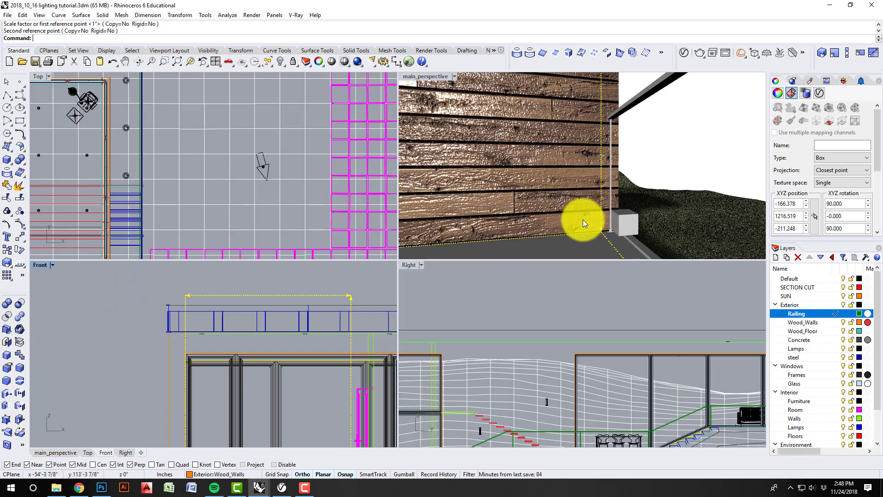
Maximize the main perspective view and compare the plank height and grain proportions on the terrace wall with the reference box
scroll(618, 209, down, 10)
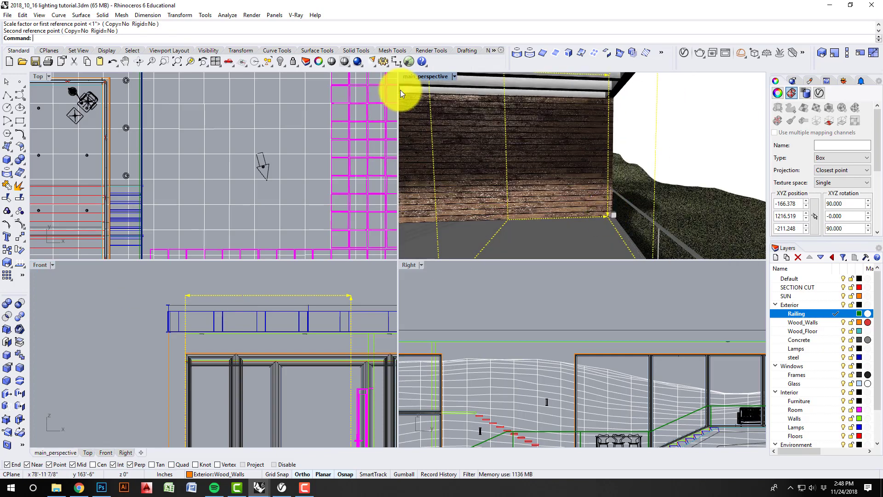
double_click(432, 74)
scroll(347, 360, up, 5)
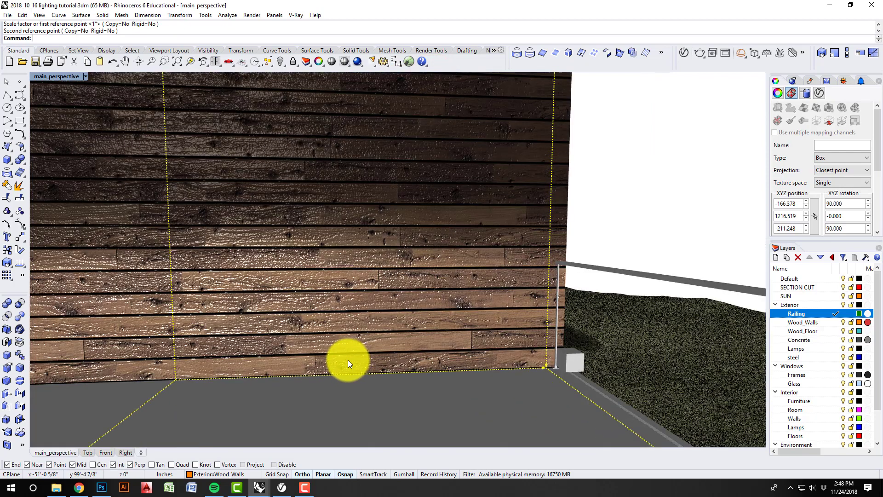
scroll(353, 307, up, 8)
scroll(476, 269, down, 6)
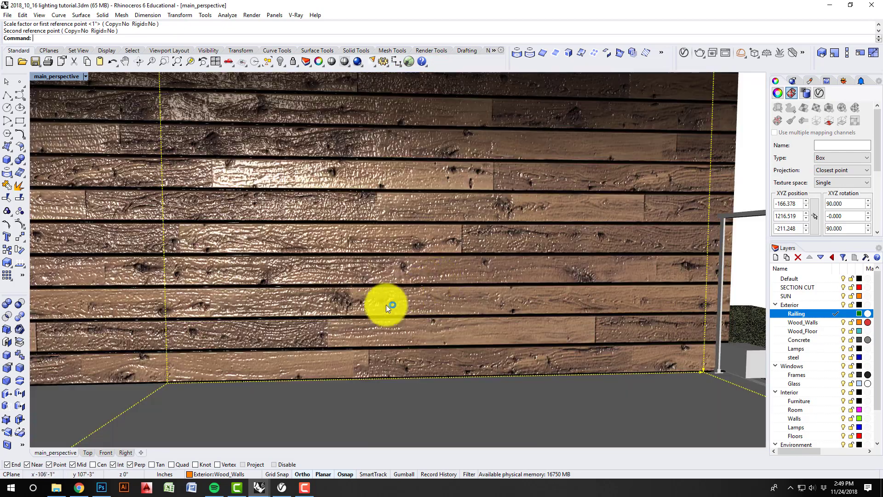
right_drag(385, 304, 578, 336)
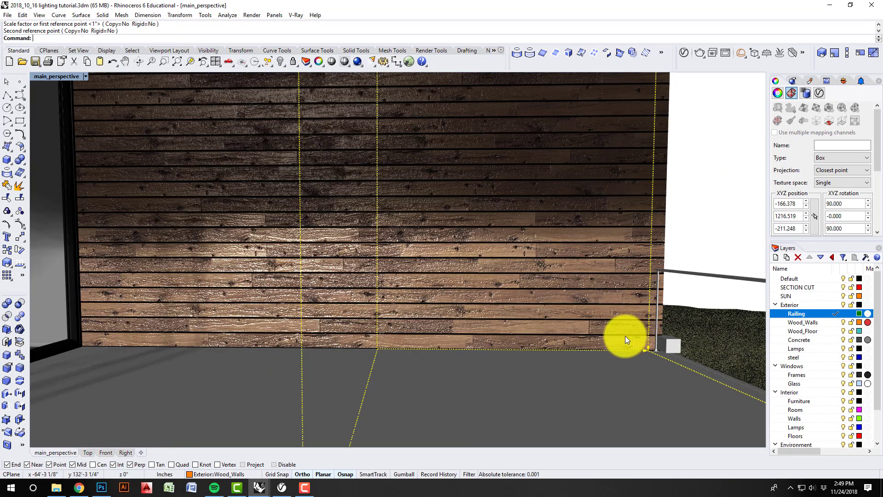
scroll(624, 339, up, 3)
scroll(545, 238, down, 3)
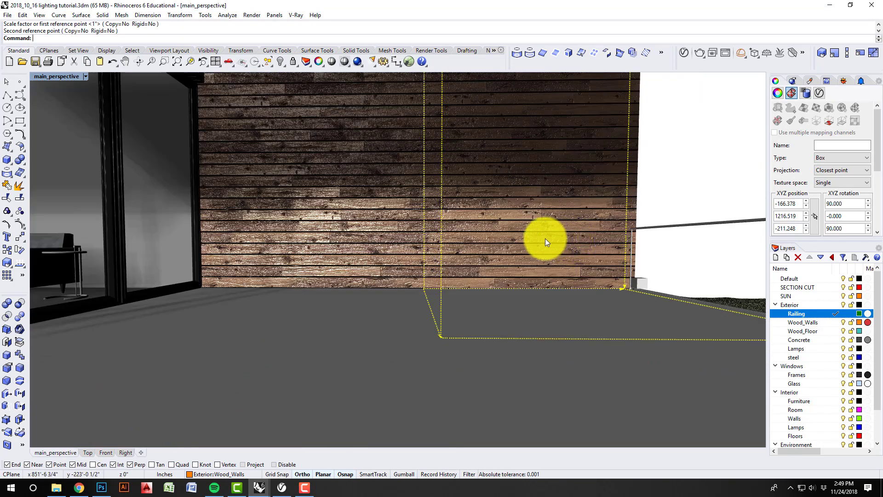
right_drag(545, 238, 527, 314)
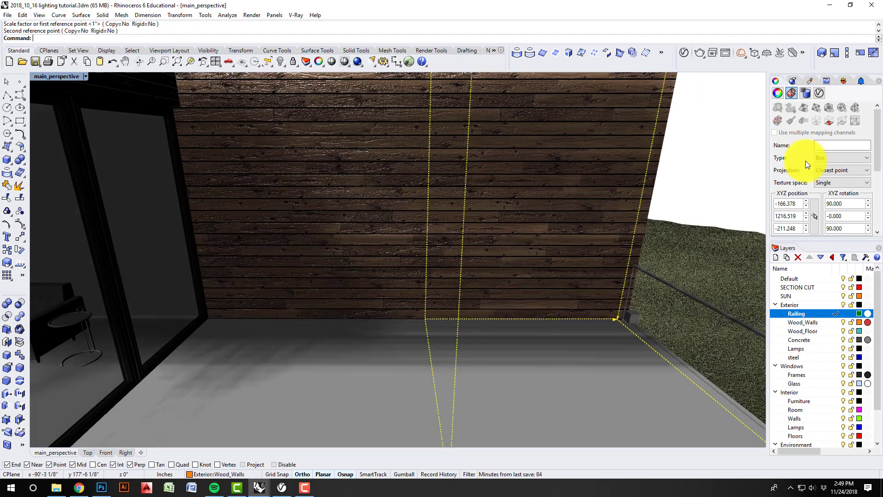
Scale the mapping box in one direction along the terrace wall's base from its outer corner, to a length of about 13'-7 3/4"
click(846, 54)
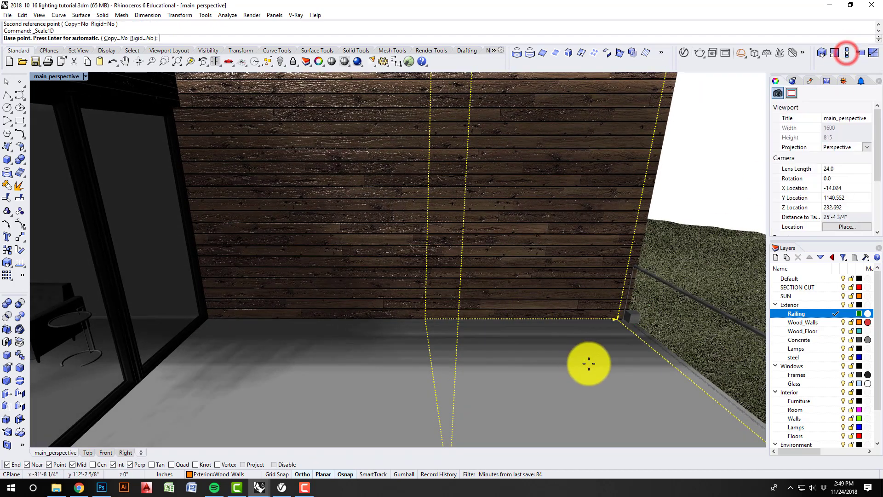
click(614, 318)
click(425, 319)
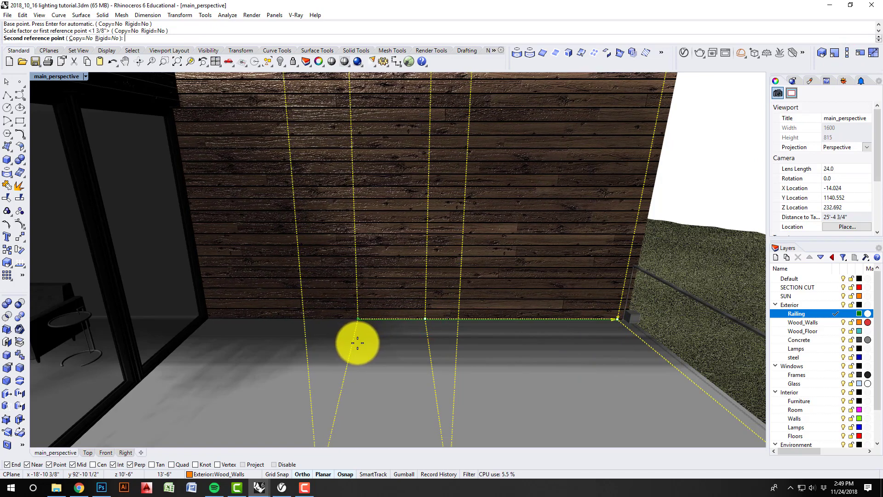
scroll(357, 342, down, 3)
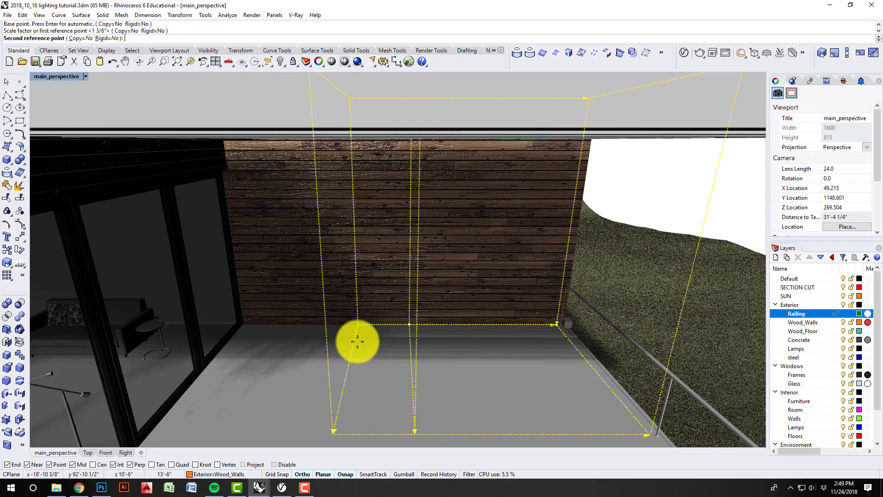
right_drag(357, 341, 357, 340)
scroll(357, 341, up, 3)
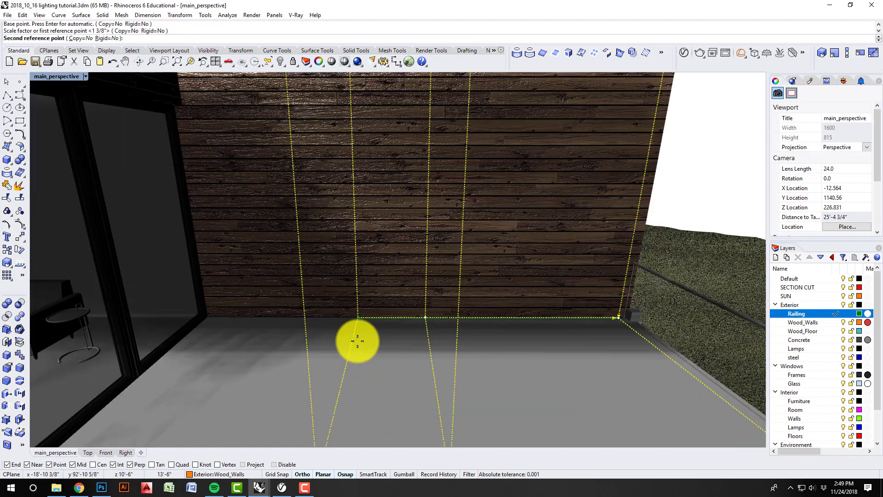
scroll(357, 341, down, 3)
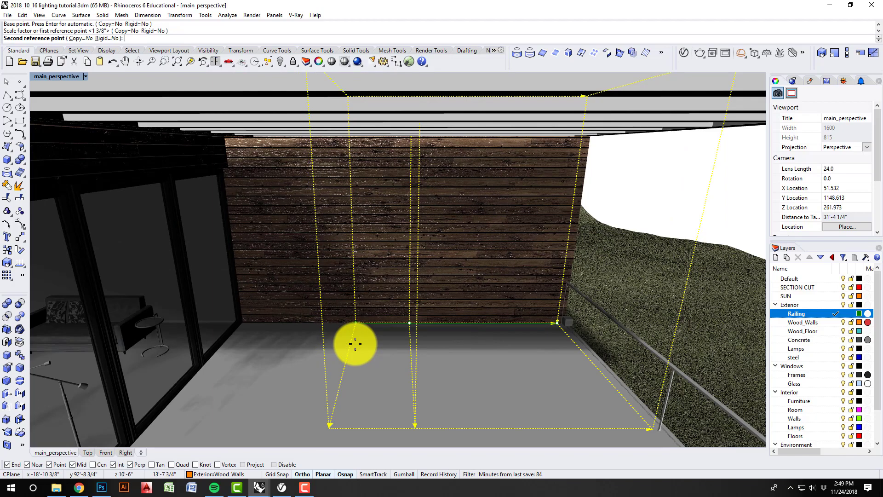
click(355, 343)
Check the lengthened planks on the terrace wall, then deselect the mapping box and view the whole terrace side of the house
scroll(363, 338, up, 5)
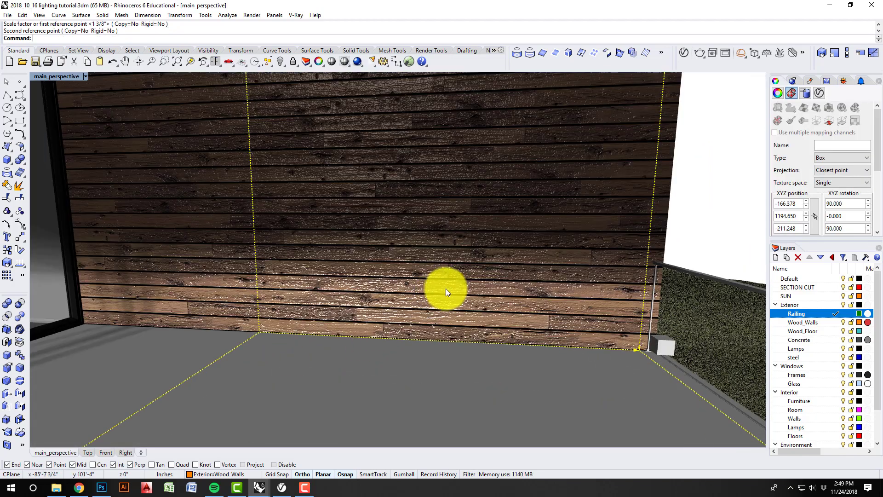
mouse_move(446, 288)
right_down()
mouse_move(417, 286)
mouse_move(434, 285)
right_up()
key(Escape)
scroll(440, 288, down, 4)
scroll(519, 283, down, 4)
right_drag(518, 284, 522, 281)
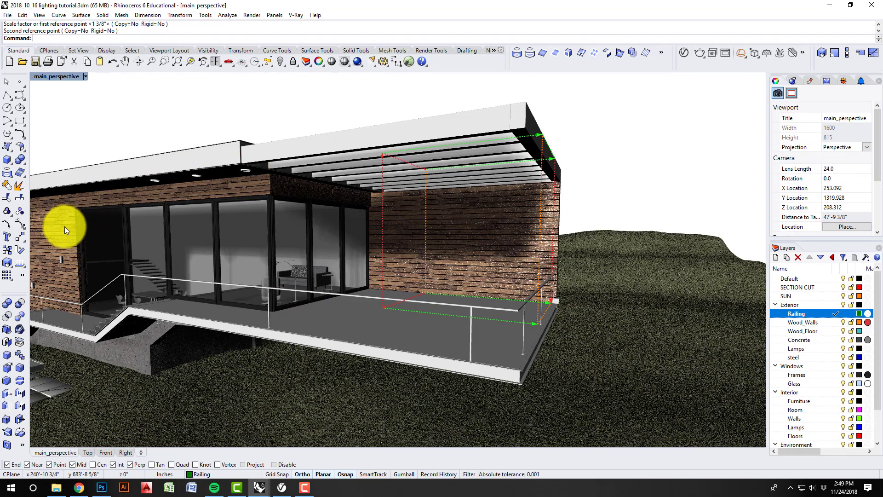
Delete the small white reference box at the base of the terrace wall's outer corner
scroll(480, 285, up, 5)
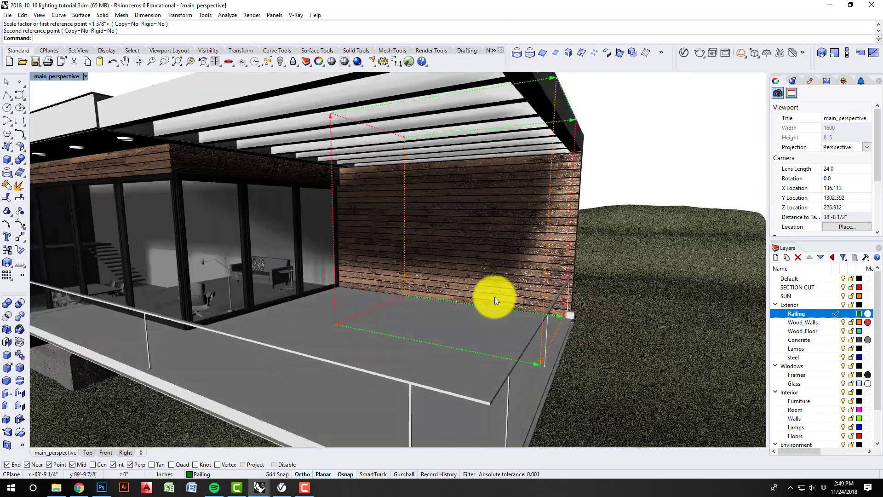
scroll(494, 297, up, 4)
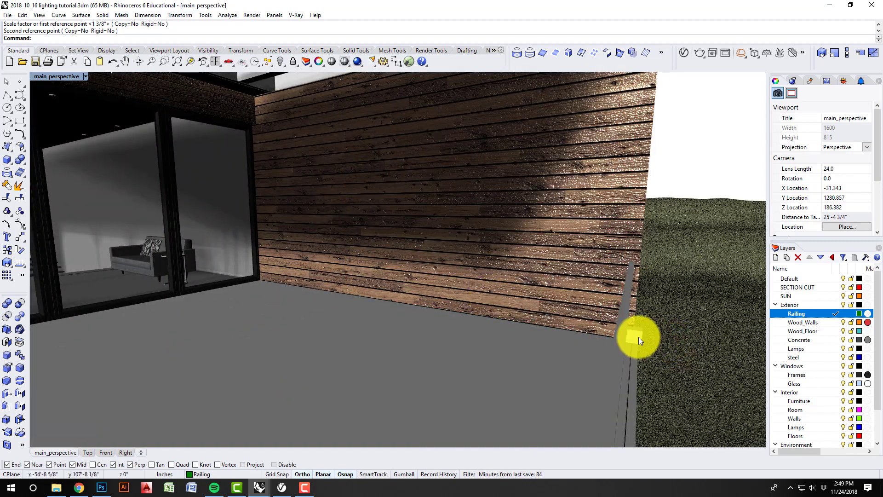
click(638, 336)
key(Delete)
right_drag(636, 337, 638, 338)
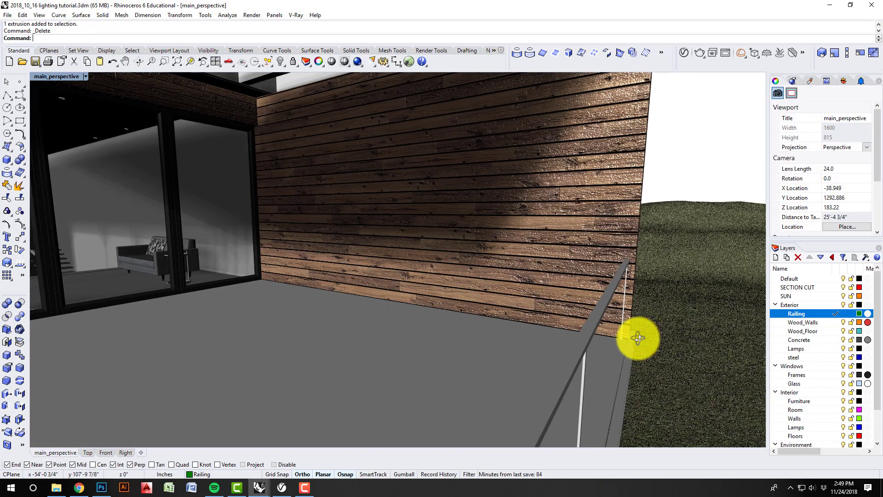
Select all objects on the Wood_Walls layer and match their texture mapping to the terrace wall's on all channels
scroll(525, 322, down, 5)
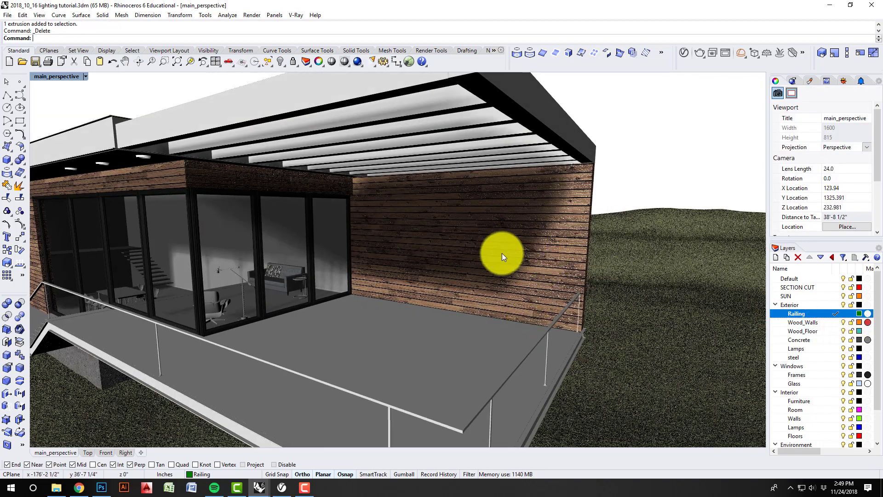
click(814, 322)
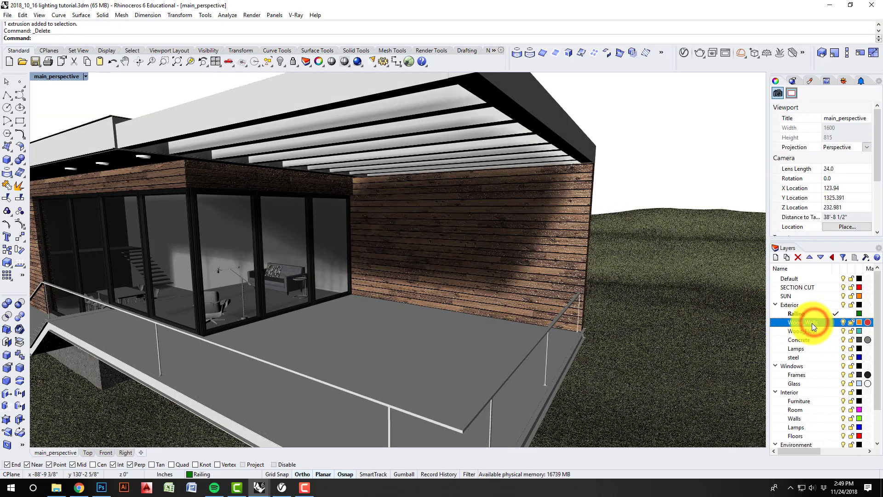
right_click(808, 323)
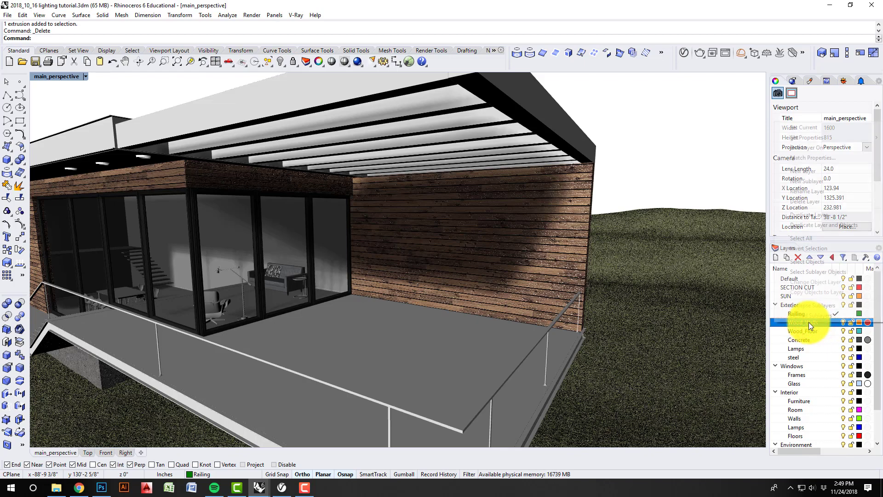
click(812, 266)
scroll(545, 266, down, 5)
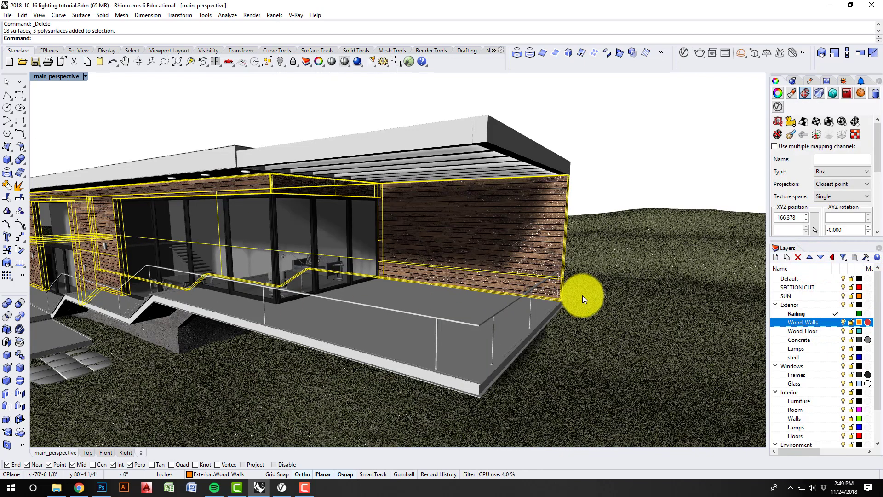
right_drag(582, 295, 762, 177)
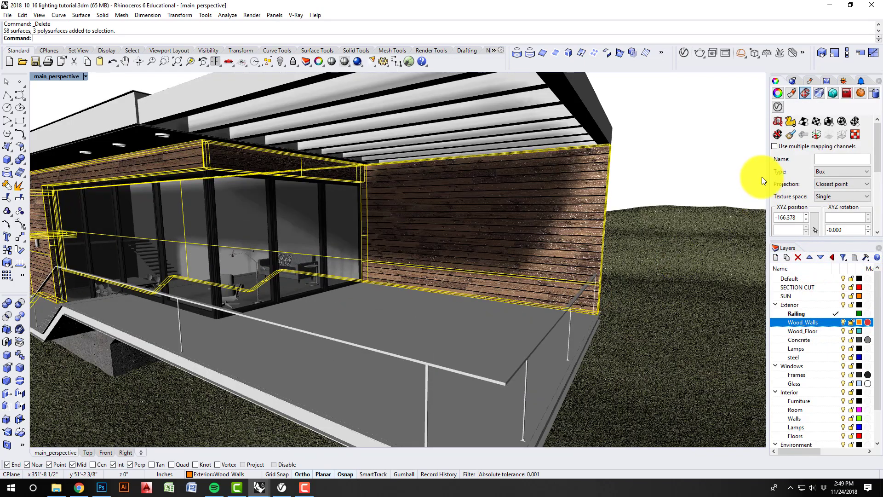
click(789, 133)
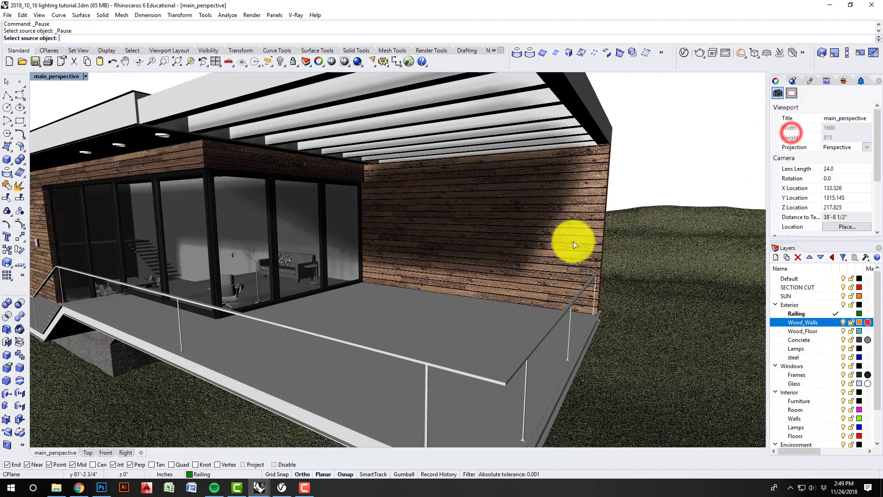
click(551, 252)
right_drag(581, 245, 211, 261)
key(Escape)
Check plank direction and scale on the wood walls along the whole house front and the terrace side
scroll(492, 206, down, 4)
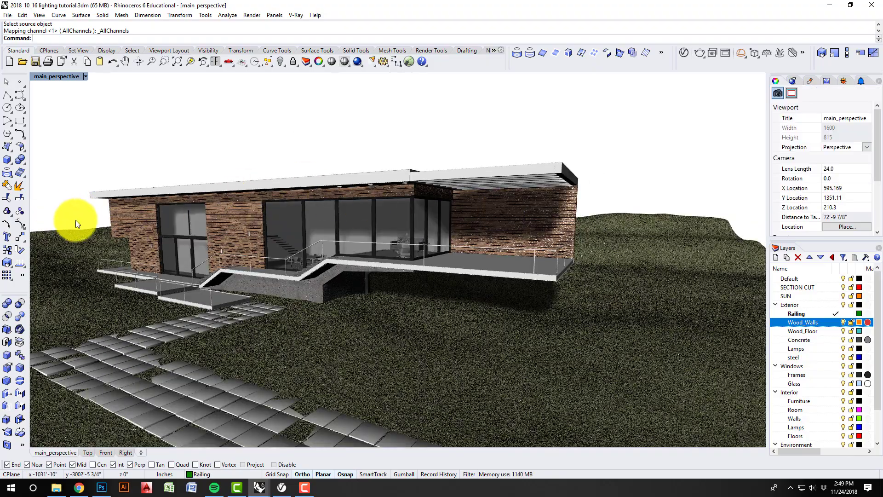
scroll(136, 276, up, 3)
scroll(181, 251, down, 3)
right_drag(181, 251, 450, 274)
scroll(447, 268, up, 2)
scroll(454, 275, down, 1)
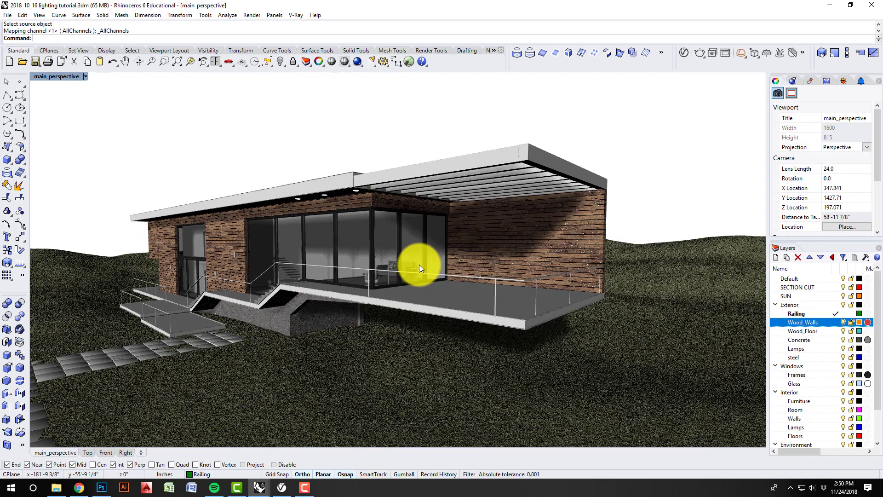
scroll(579, 247, up, 4)
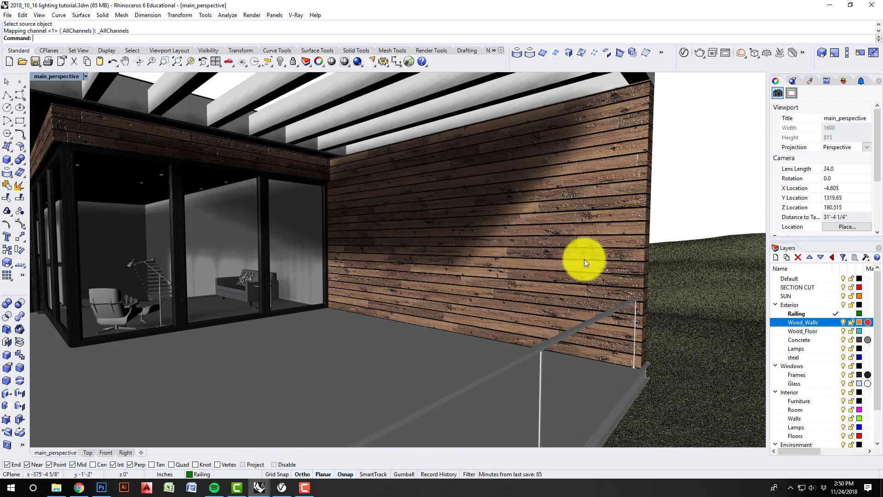
scroll(584, 259, down, 2)
right_drag(584, 258, 558, 271)
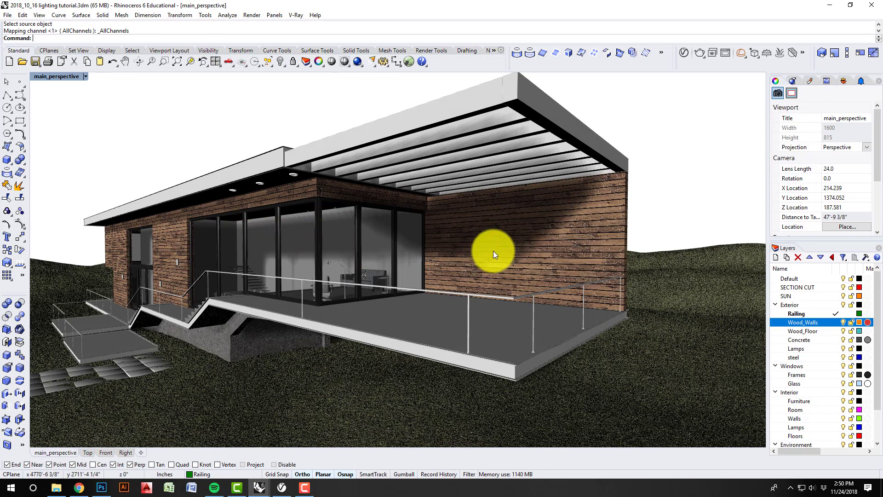
Frame the main perspective view on the glazed corner and the terrace's wood wall for a close-up render
scroll(501, 248, up, 2)
right_drag(527, 268, 526, 268)
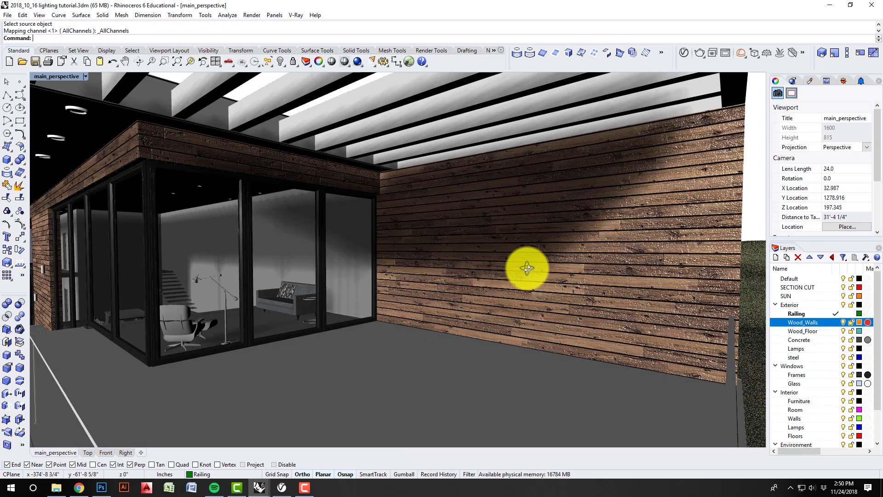
mouse_move(451, 265)
right_down()
mouse_move(437, 261)
mouse_move(457, 267)
right_up()
scroll(437, 262, down, 1)
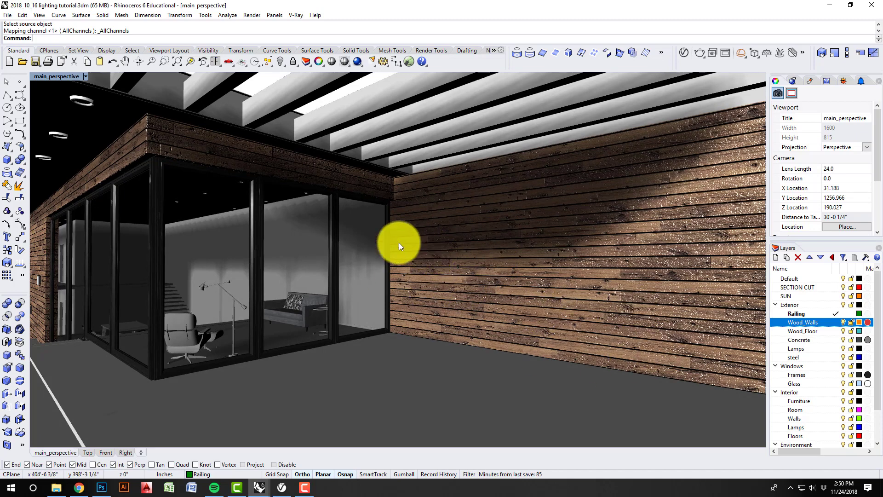
Set the V-Ray render quality to Medium in the Asset Editor's renderer settings
click(681, 52)
click(398, 48)
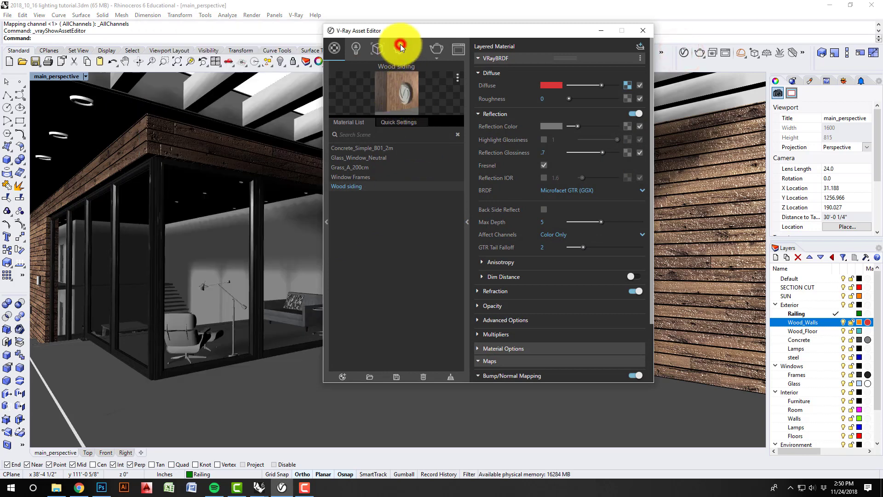
click(450, 118)
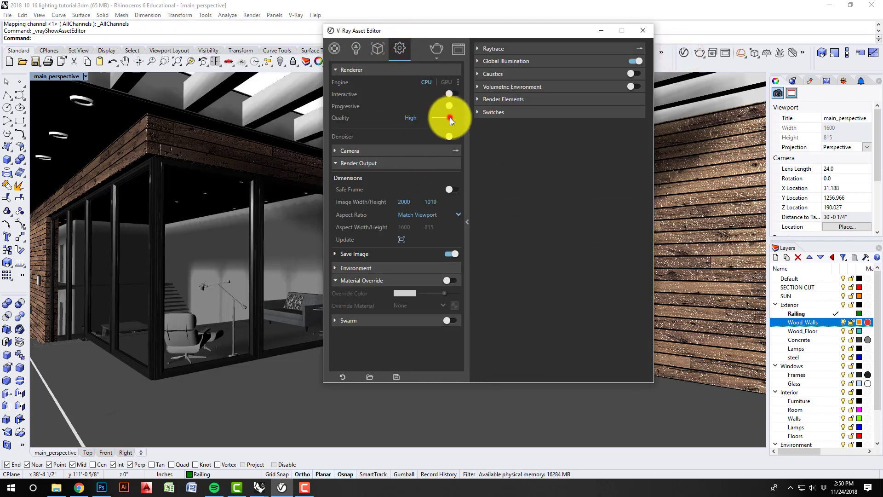
drag(450, 118, 446, 117)
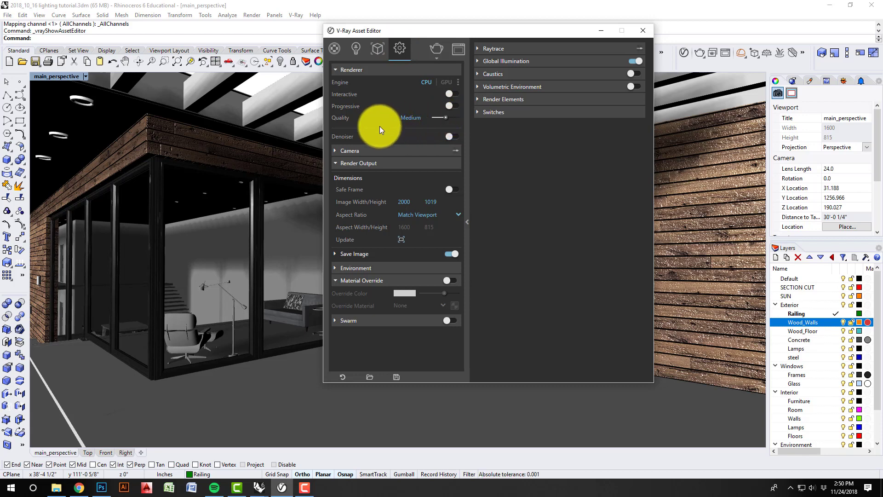
Render the main perspective view with V-Ray and bring up the frame buffer
drag(478, 31, 352, 89)
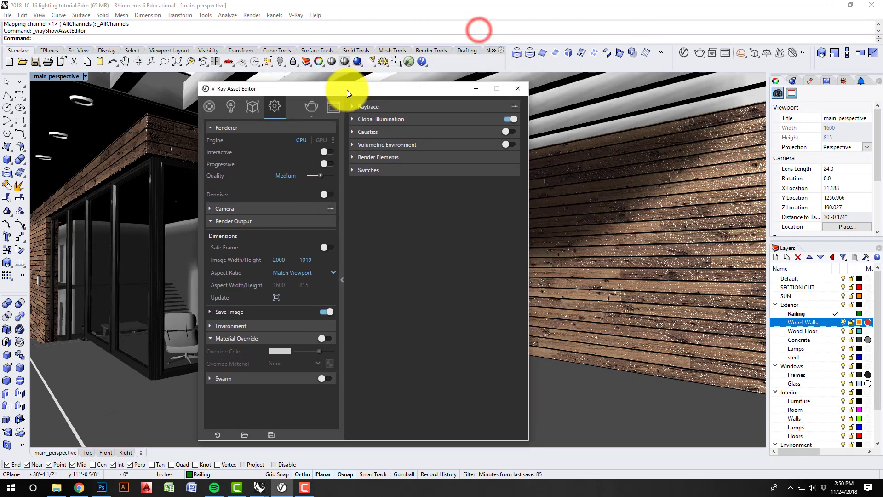
click(700, 53)
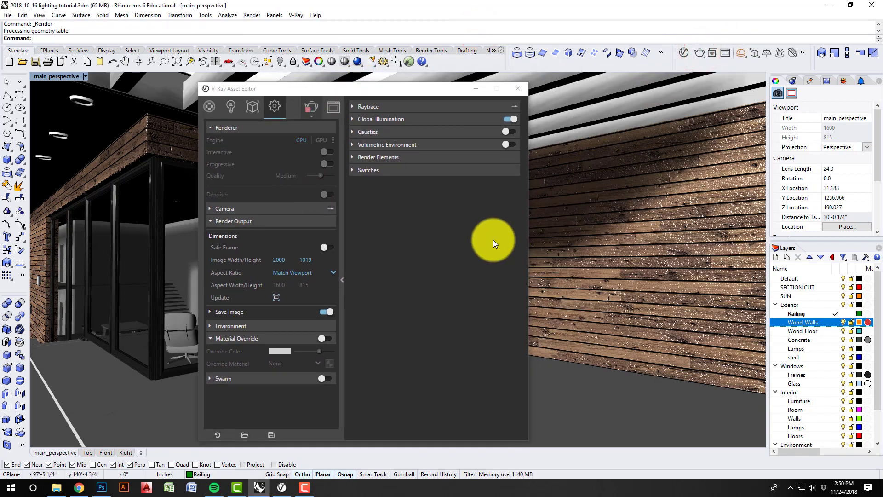
mouse_move(257, 486)
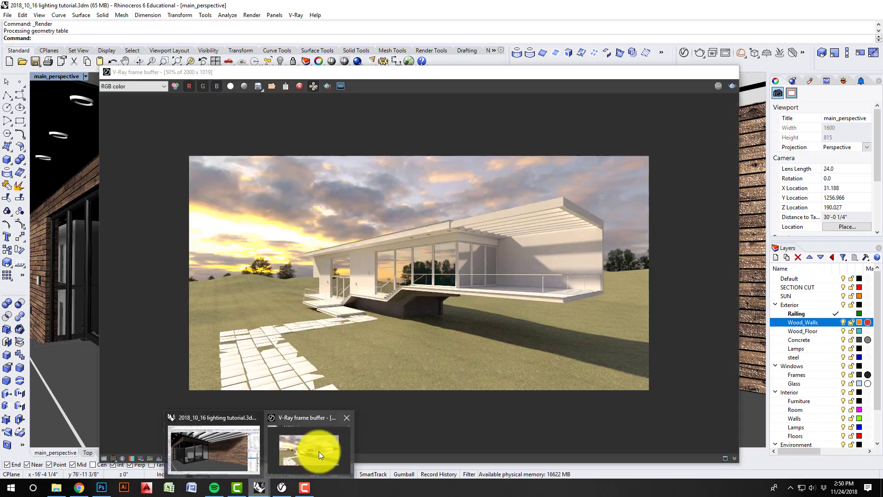
click(319, 451)
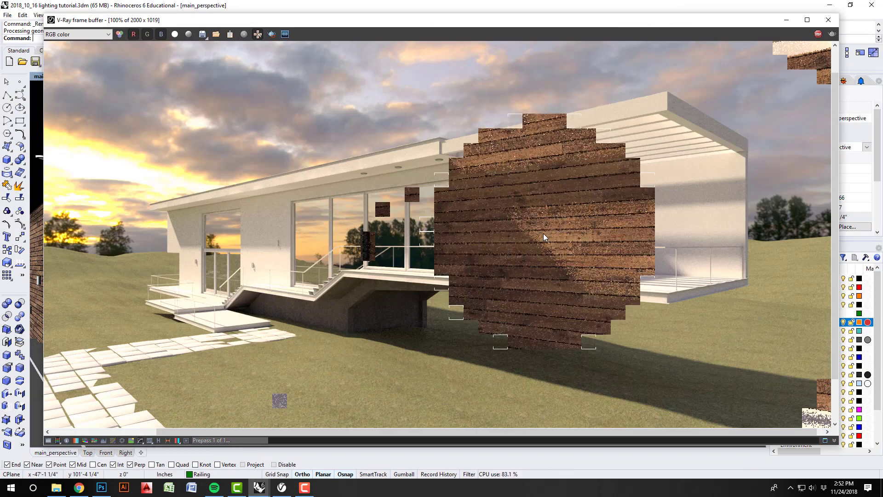
Examine the wood siding's plank scale, grain and bump relief in the render at several magnifications, then minimize the frame buffer
scroll(360, 140, down, 2)
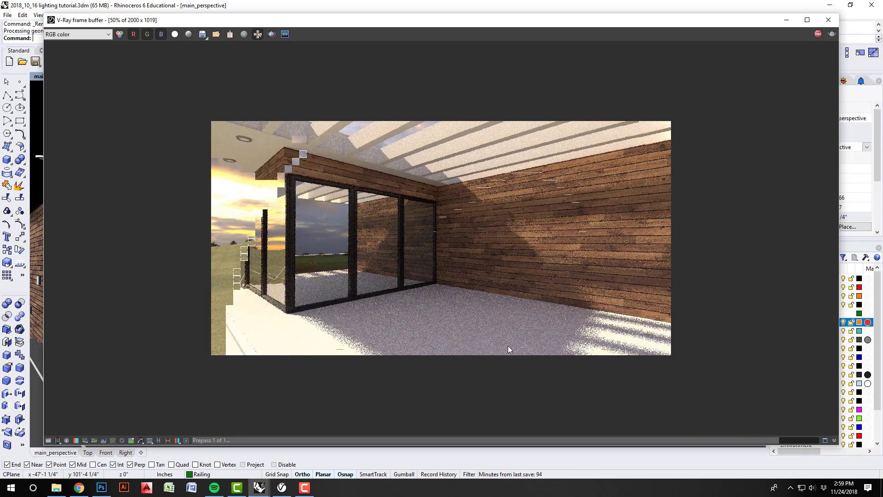
scroll(537, 227, up, 2)
scroll(348, 130, down, 2)
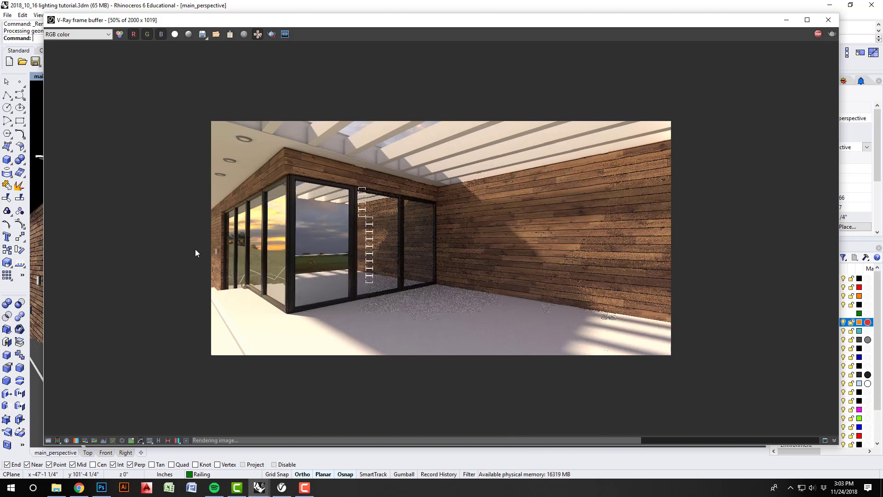
click(643, 150)
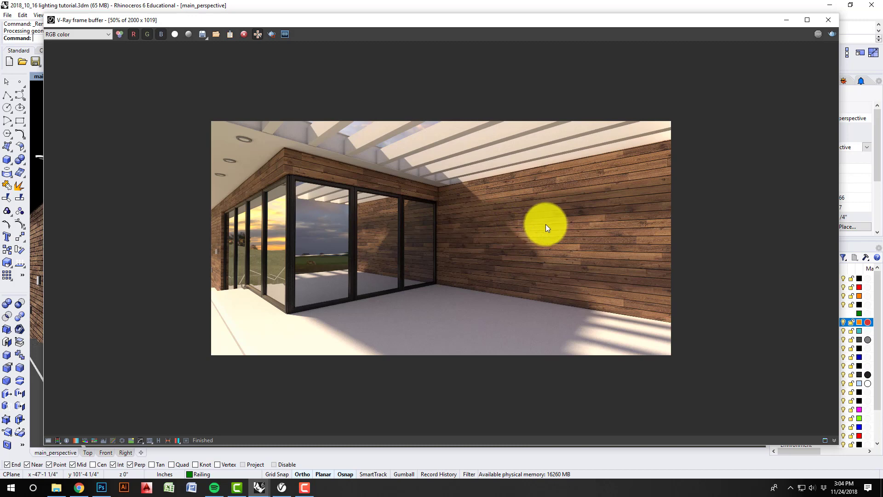
scroll(572, 224, up, 2)
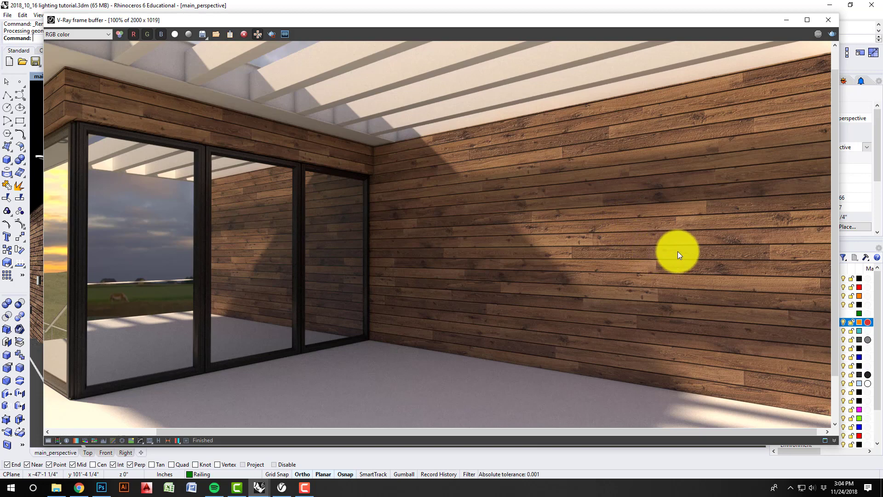
scroll(677, 251, up, 1)
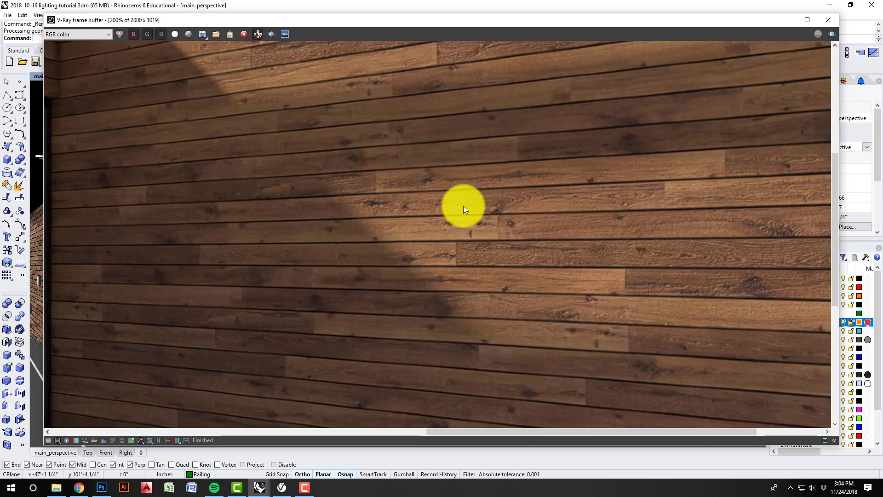
scroll(420, 233, down, 1)
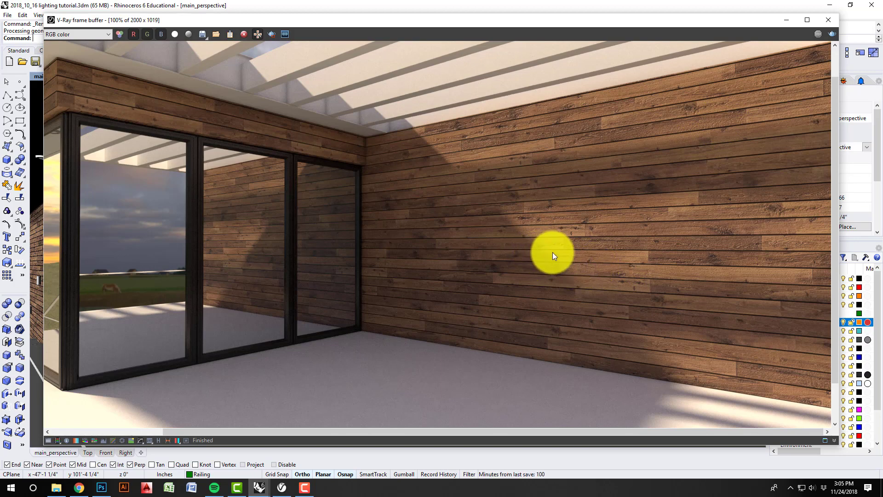
scroll(542, 251, down, 1)
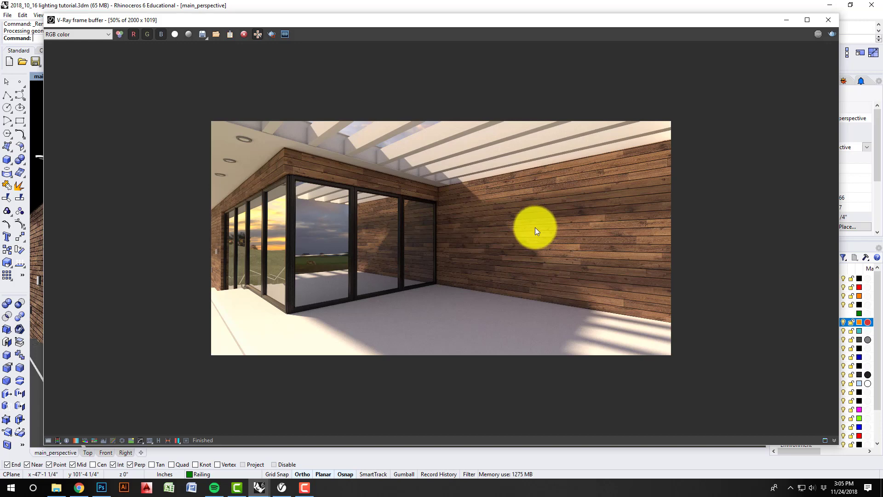
scroll(598, 239, up, 2)
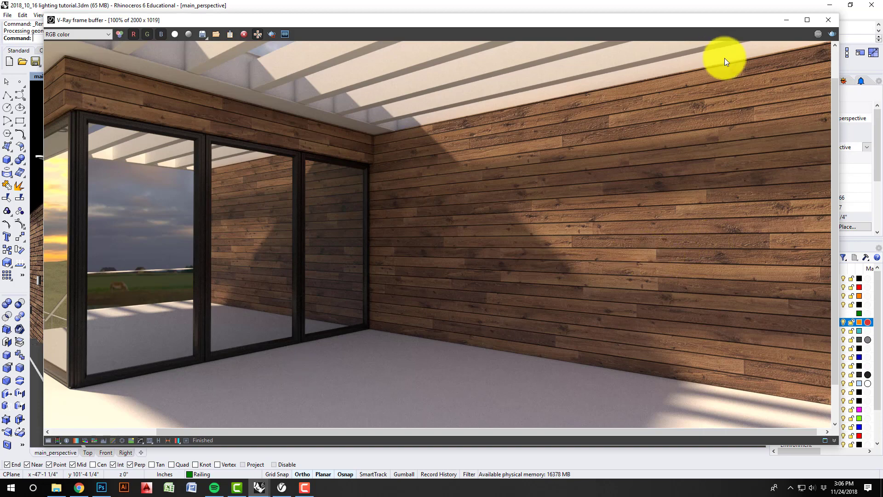
click(786, 21)
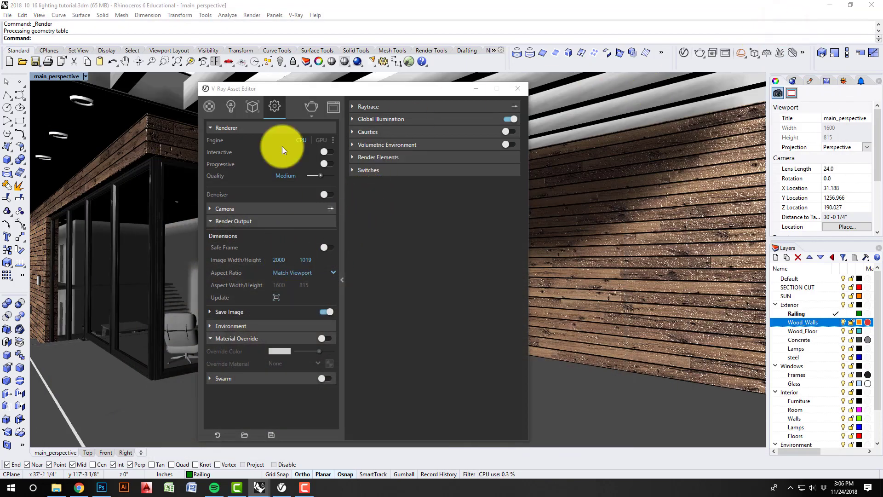
Set the bump map amount of the Wood siding material to .8
click(211, 106)
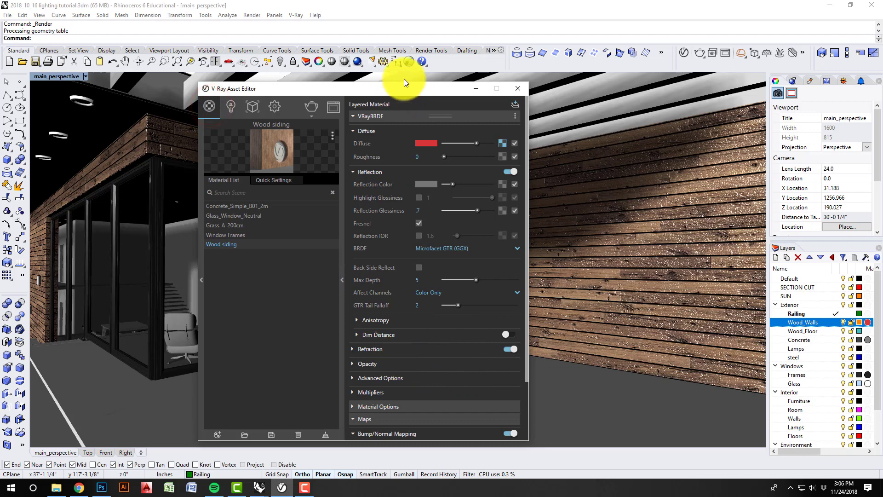
drag(404, 90, 416, 56)
drag(535, 333, 537, 388)
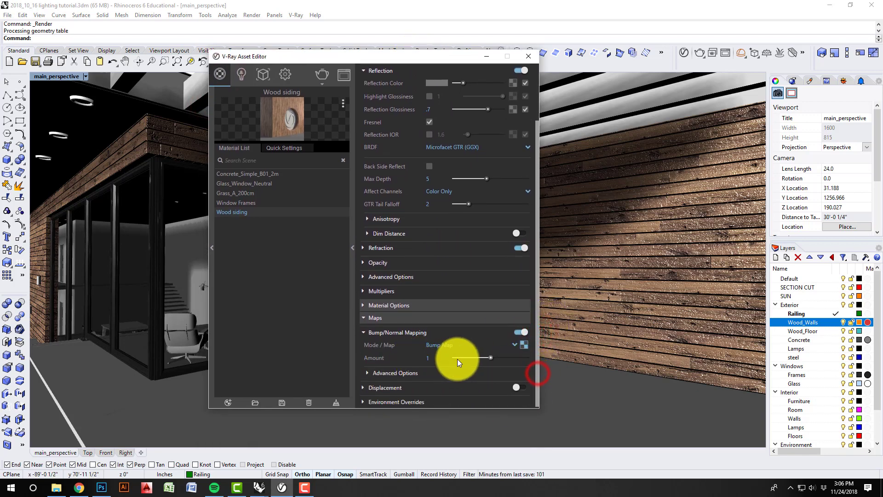
click(425, 357)
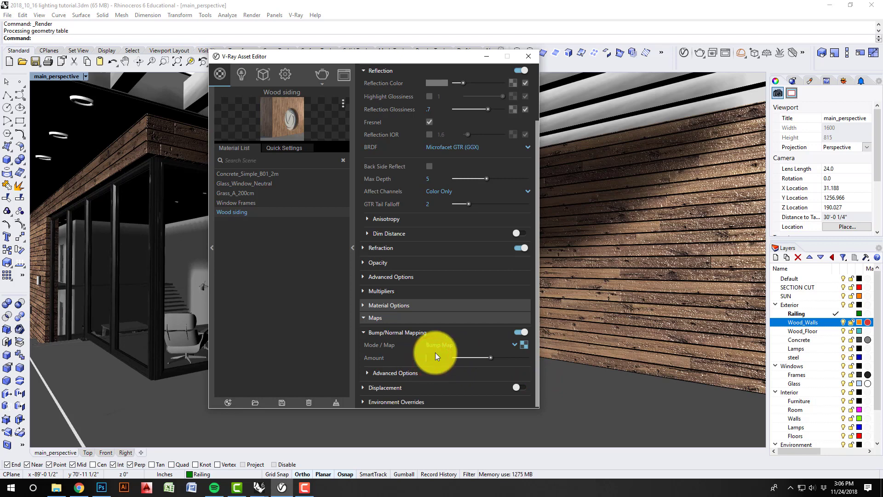
click(435, 355)
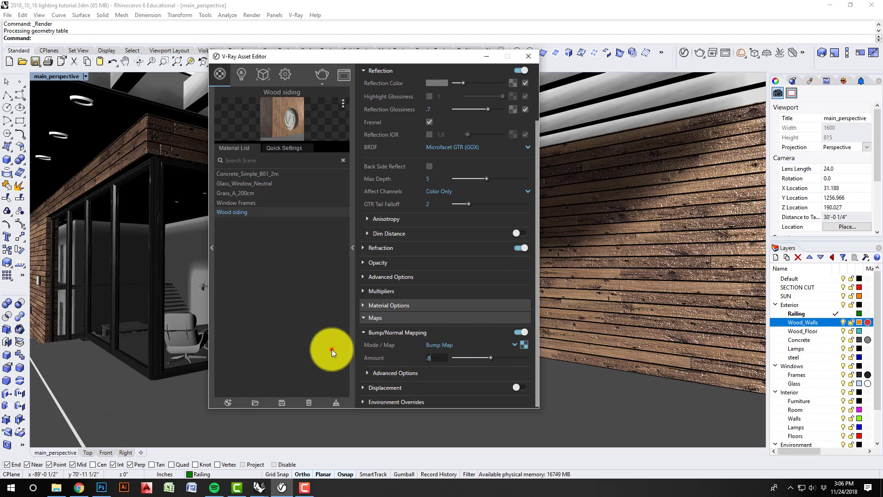
Set the bump map amount of the Wood siding material to 1
click(331, 349)
click(430, 359)
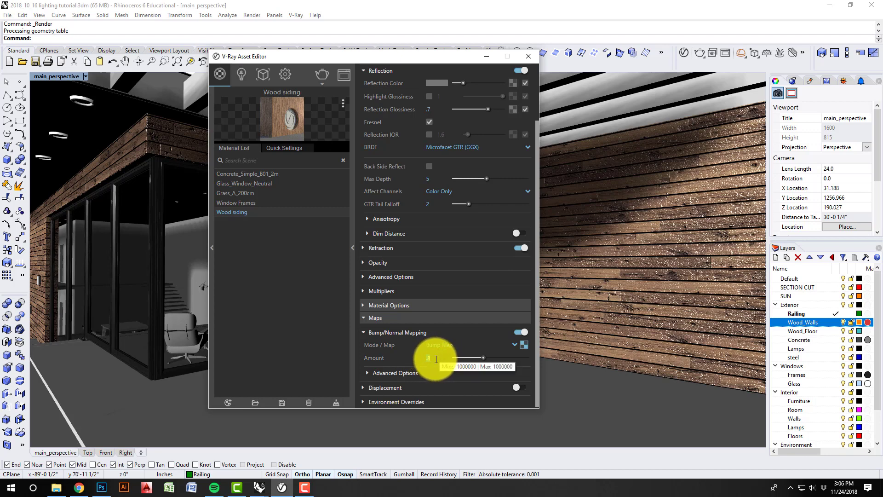
click(432, 361)
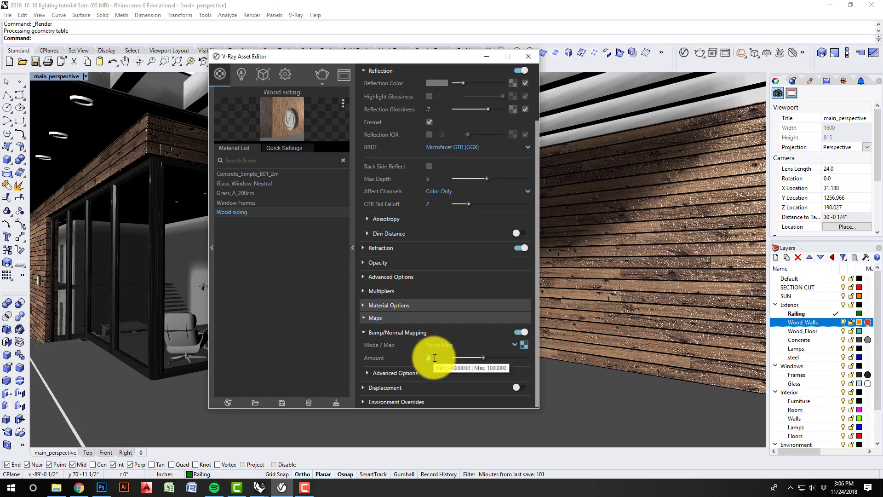
click(432, 360)
text(1)
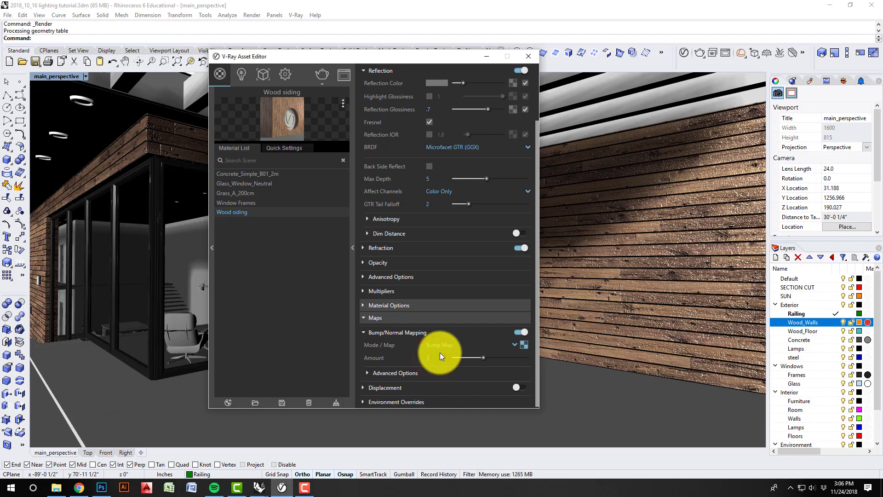
click(308, 337)
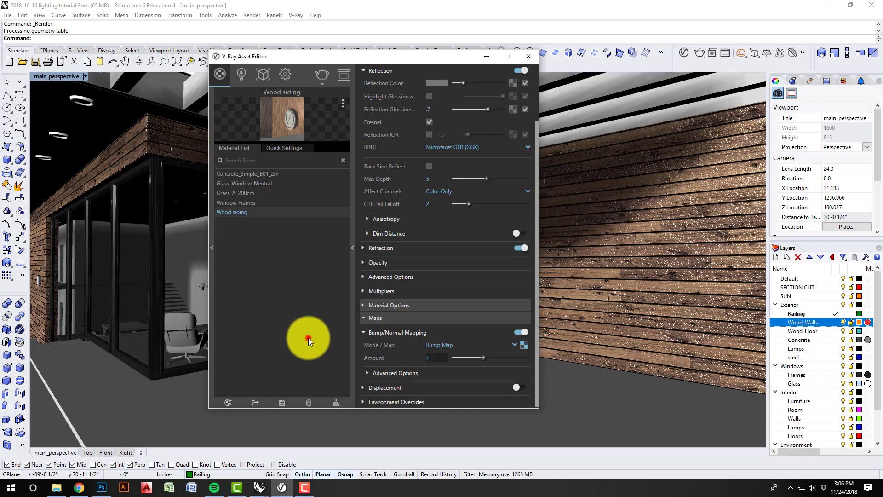
Reopen the finished render in the V-Ray frame buffer and examine the wood siding both close up and as a whole image
mouse_move(259, 486)
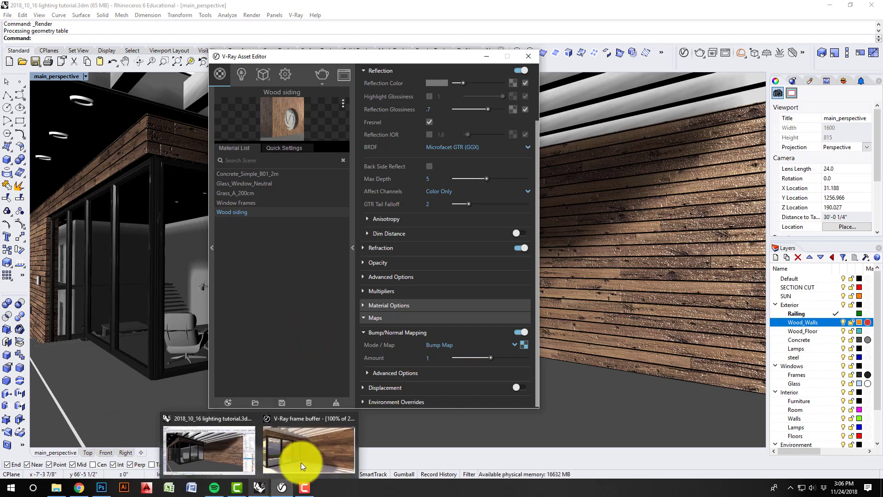
click(302, 466)
scroll(546, 258, down, 1)
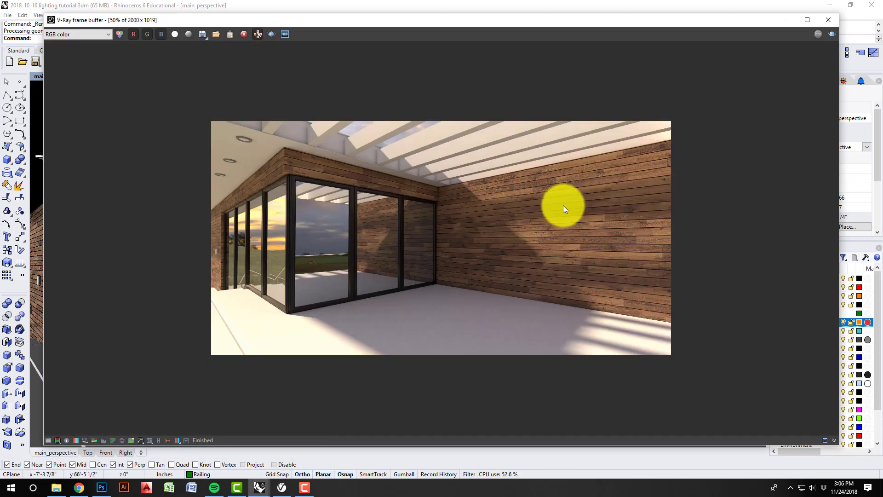
scroll(500, 147, up, 1)
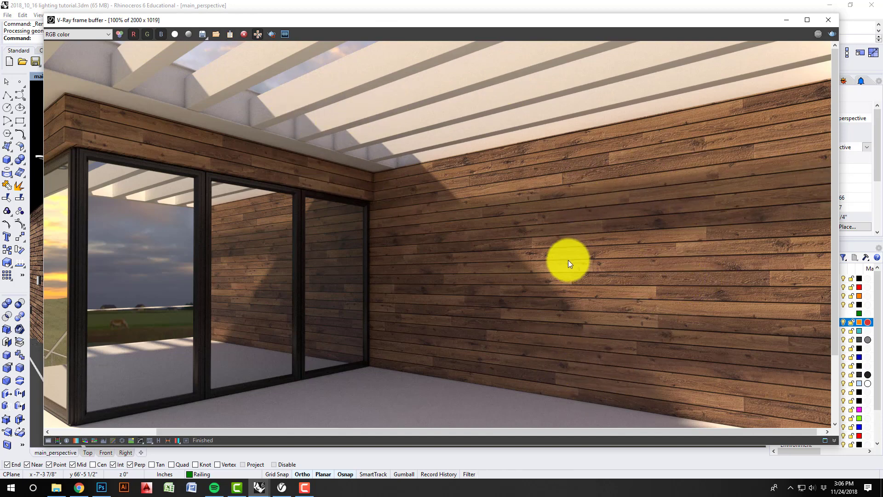
scroll(570, 257, down, 2)
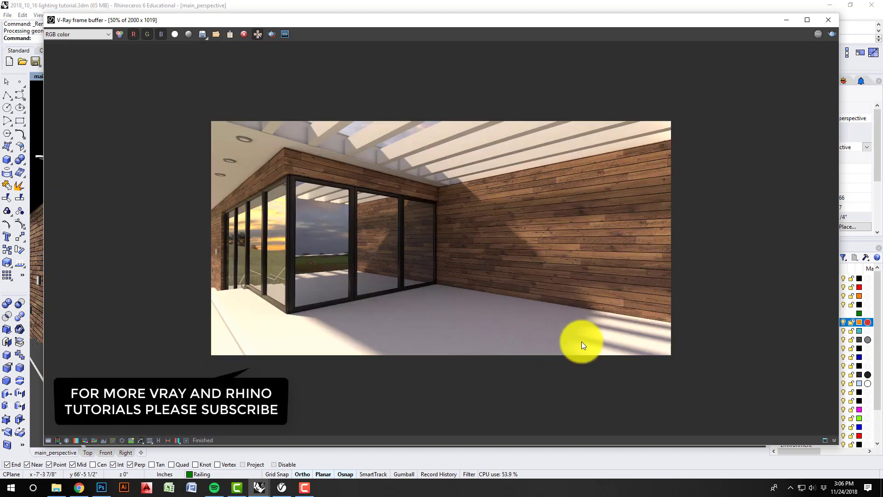